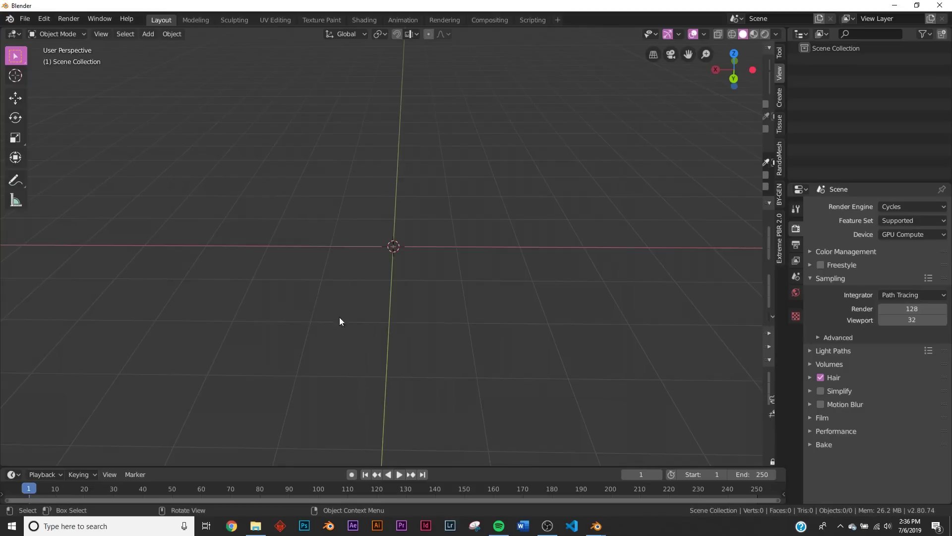
Set the scene's render engine to Eevee.
{"action": "left_click", "coordinate": [891, 207]}
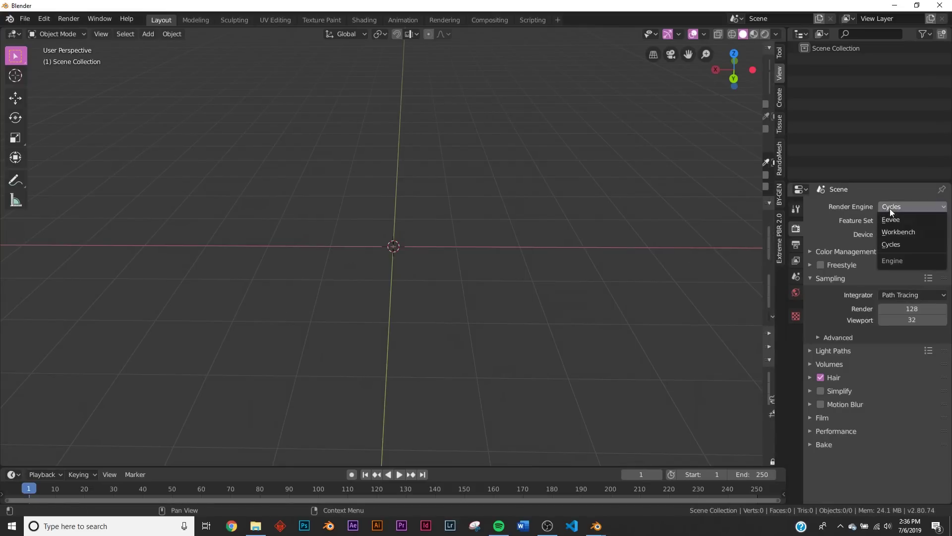
{"action": "left_click", "coordinate": [891, 220]}
{"action": "middle_click_drag", "start_coordinate": [639, 268], "coordinate": [513, 252]}
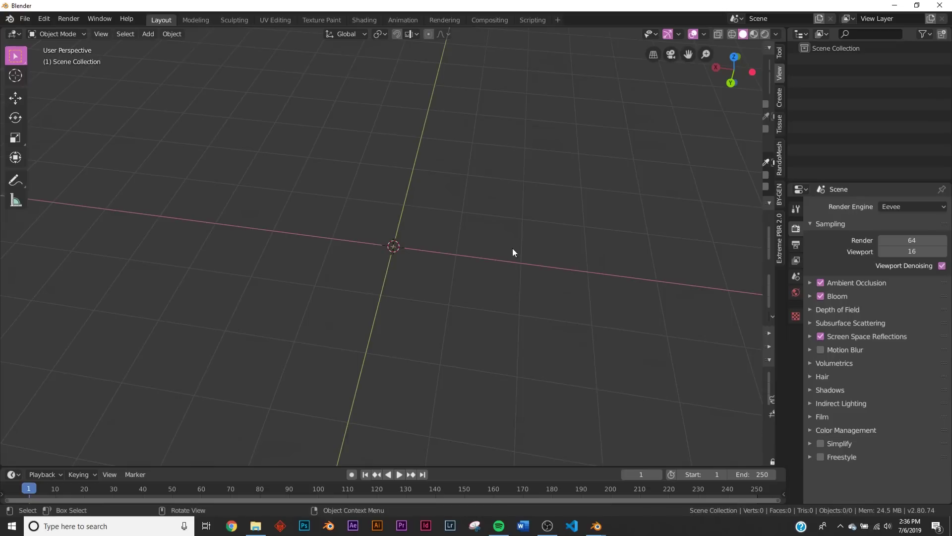
Add a plane mesh at the world origin and scale it by a factor of 8.
{"action": "key", "text": "shift+a"}
{"action": "mouse_move", "coordinate": [409, 181]}
{"action": "left_click", "coordinate": [447, 181]}
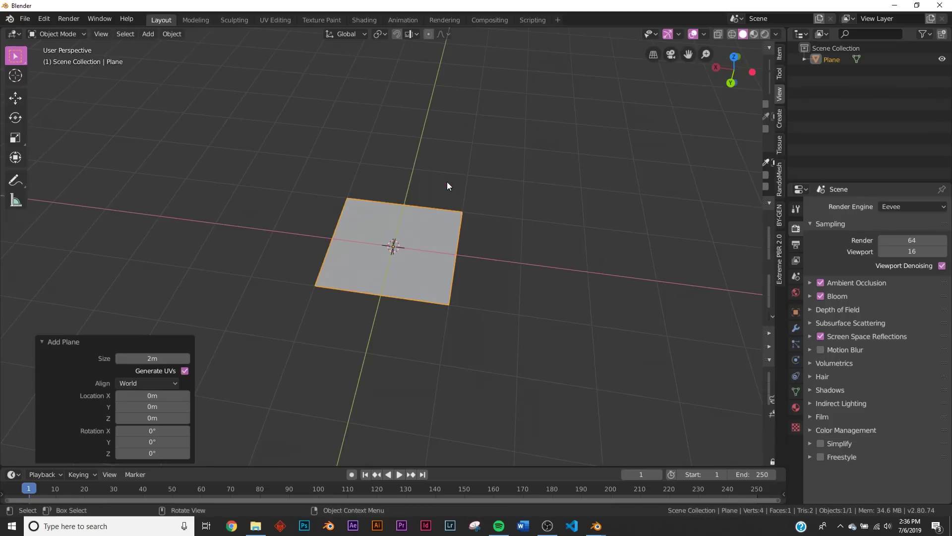
{"action": "type", "text": "s8"}
{"action": "key", "text": "Return"}
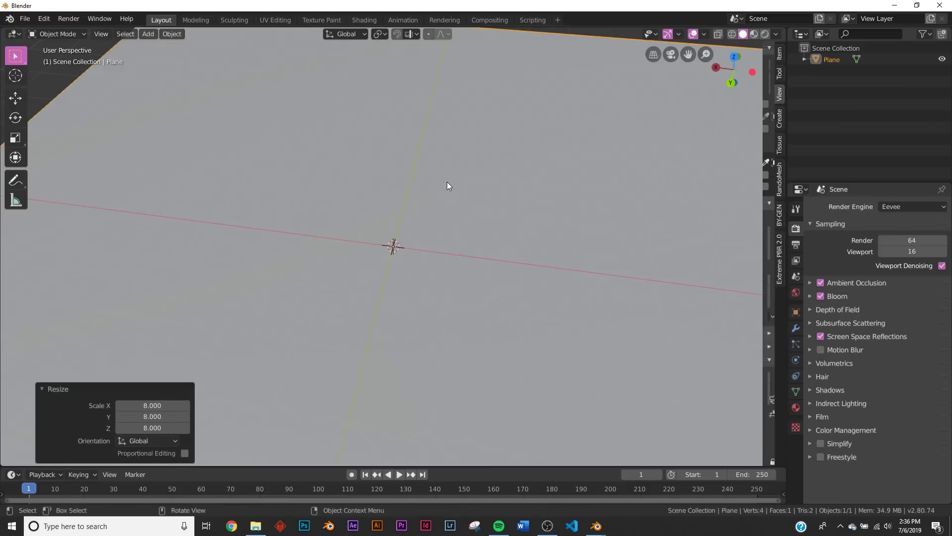
Subdivide the whole plane with 50 cuts in Edit Mode, returning to Object Mode when done.
{"action": "key", "text": "Tab"}
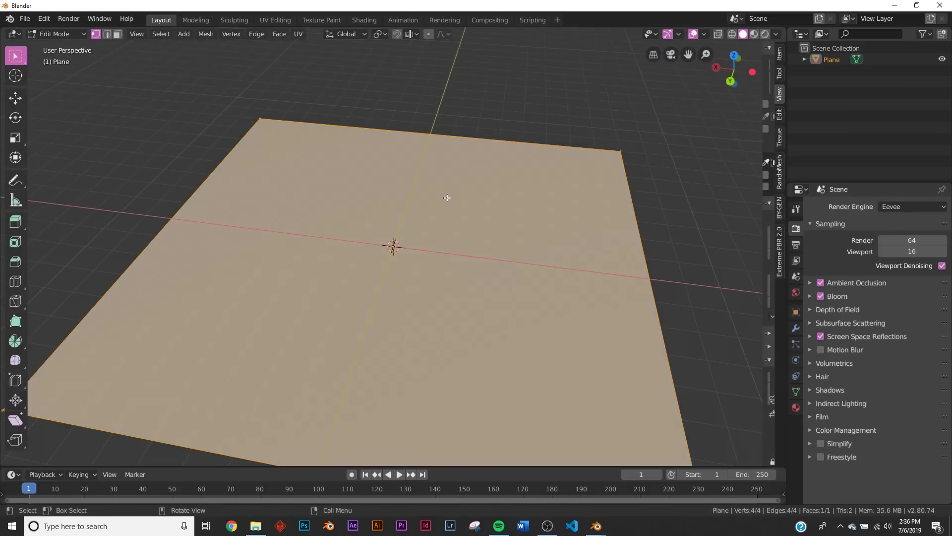
{"action": "right_click", "coordinate": [448, 200]}
{"action": "left_click", "coordinate": [420, 216]}
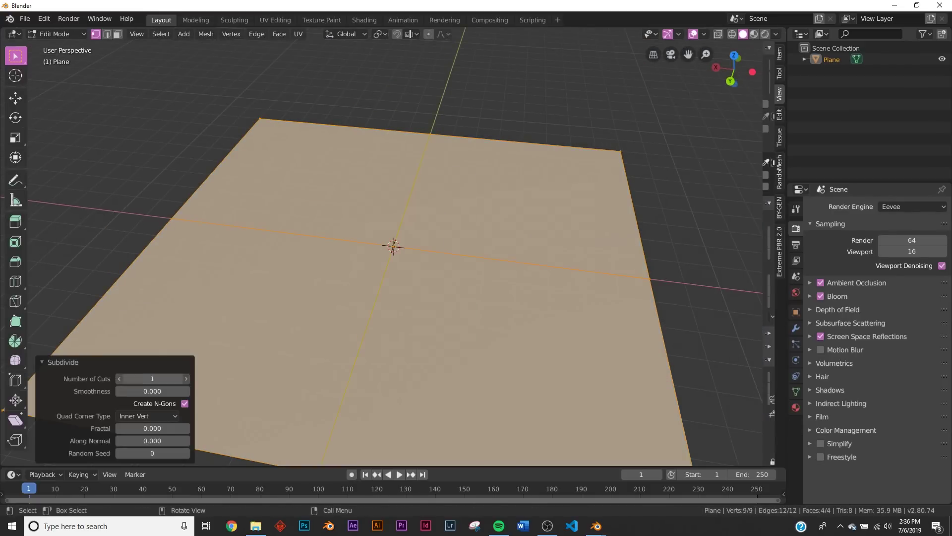
{"action": "type", "text": "50"}
{"action": "key", "text": "Return"}
{"action": "key", "text": "Tab"}
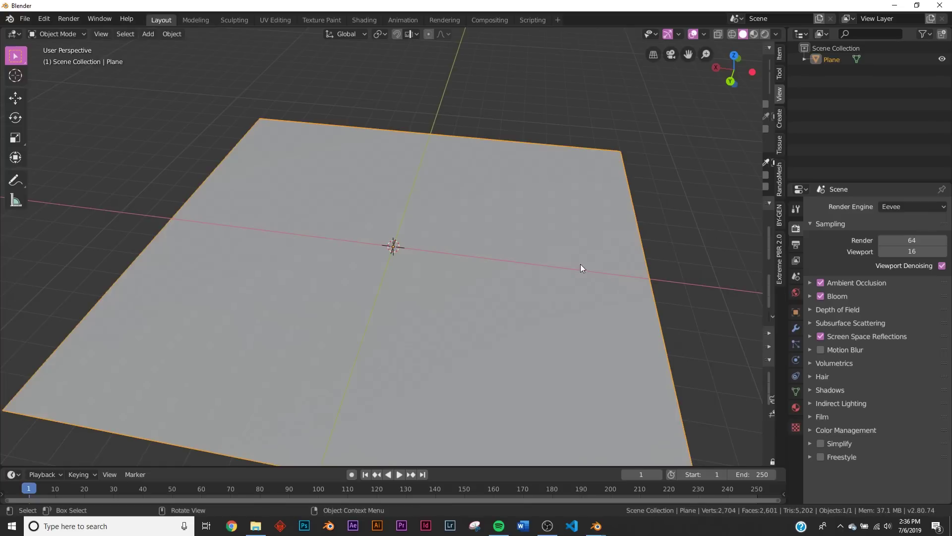
{"action": "middle_click_drag", "start_coordinate": [581, 264], "coordinate": [571, 248]}
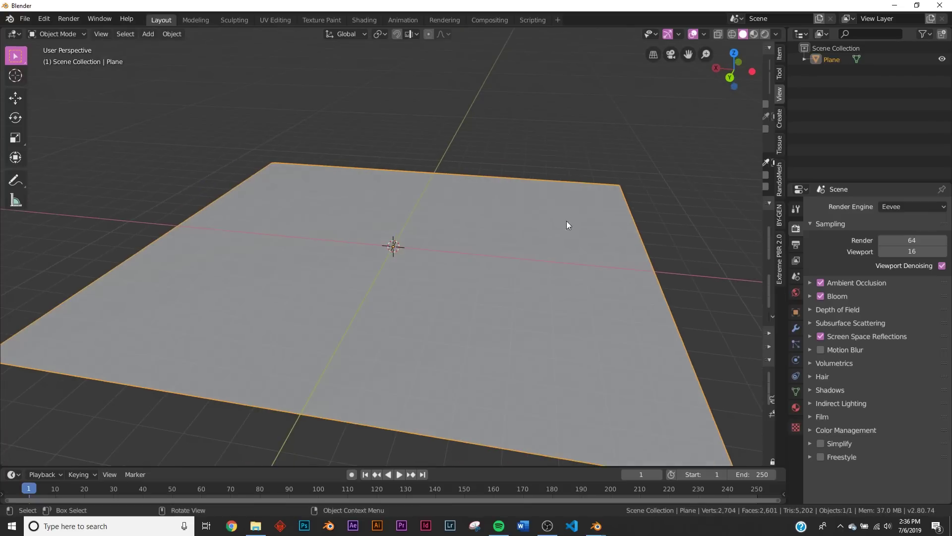
Add a Displace modifier to the plane and give it a new texture of type Clouds.
{"action": "left_click", "coordinate": [796, 328]}
{"action": "left_click", "coordinate": [873, 207]}
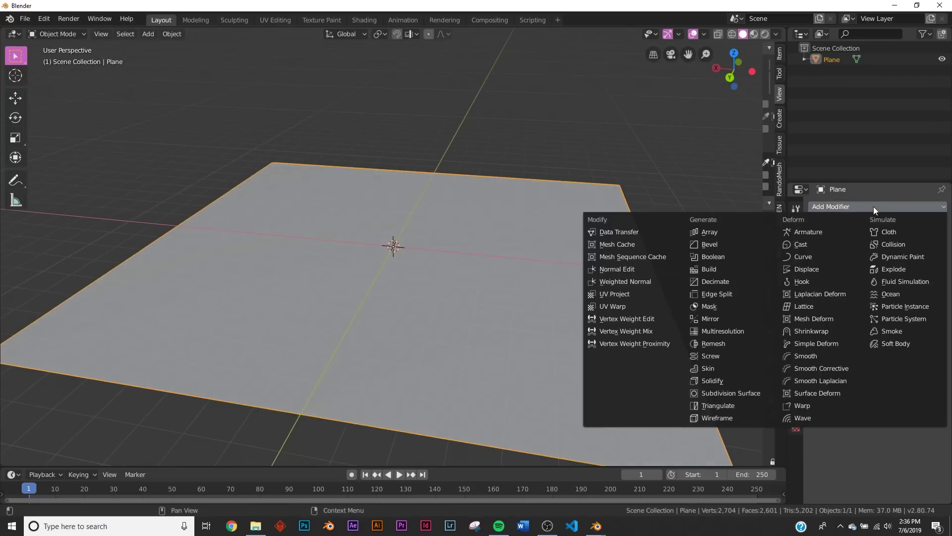
{"action": "left_click", "coordinate": [820, 266]}
{"action": "left_click", "coordinate": [868, 264]}
{"action": "left_click", "coordinate": [939, 266]}
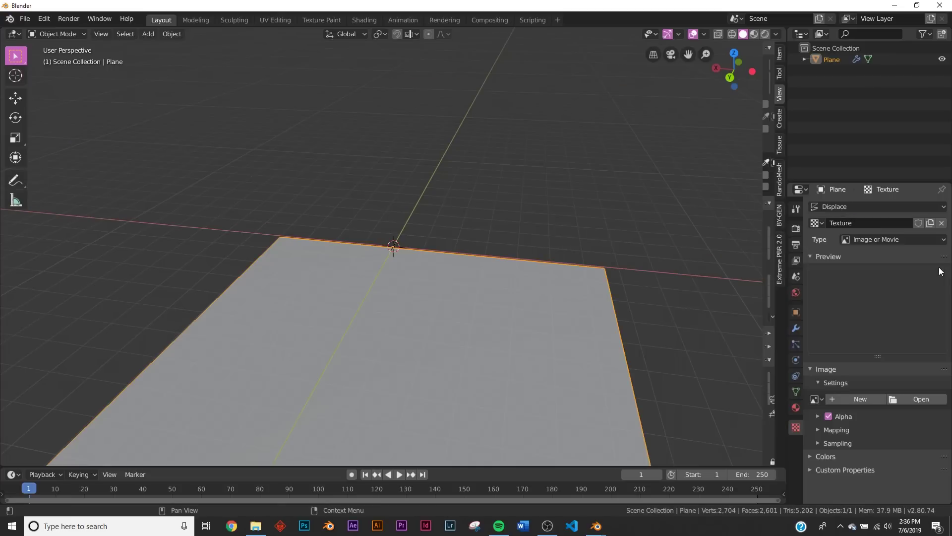
{"action": "left_click", "coordinate": [908, 238]}
{"action": "left_click", "coordinate": [887, 275]}
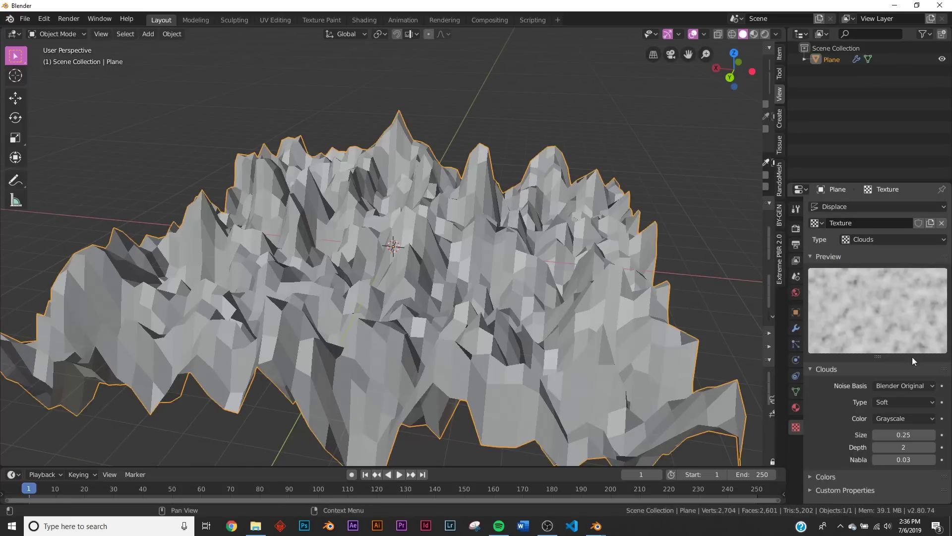
Set the Clouds texture's size to 1.05 and depth to 0, and the Displace modifier's strength to 0.200.
{"action": "mouse_move", "coordinate": [890, 448]}
{"action": "left_mouse_down"}
{"action": "mouse_move", "coordinate": [868, 448]}
{"action": "mouse_move", "coordinate": [868, 436]}
{"action": "mouse_move", "coordinate": [932, 436]}
{"action": "mouse_move", "coordinate": [903, 436]}
{"action": "left_mouse_up"}
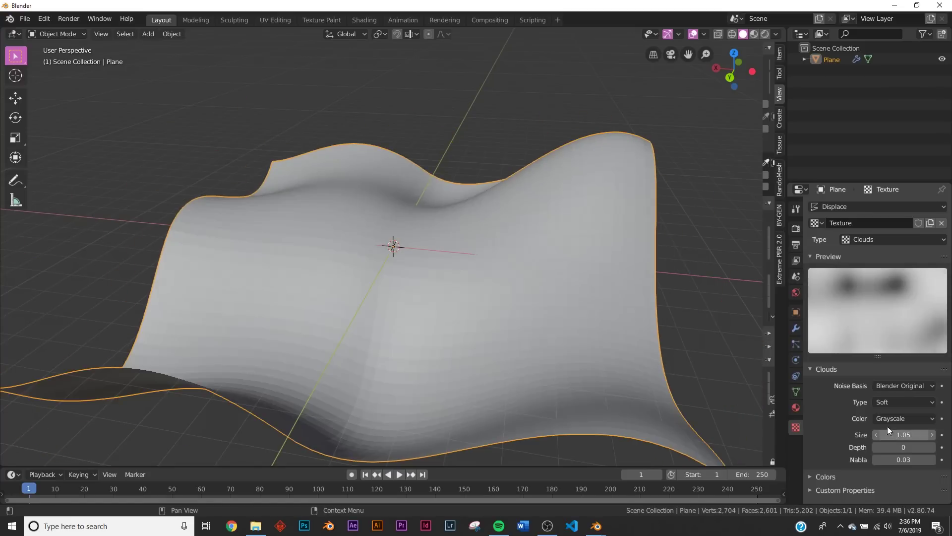
{"action": "left_click", "coordinate": [796, 327]}
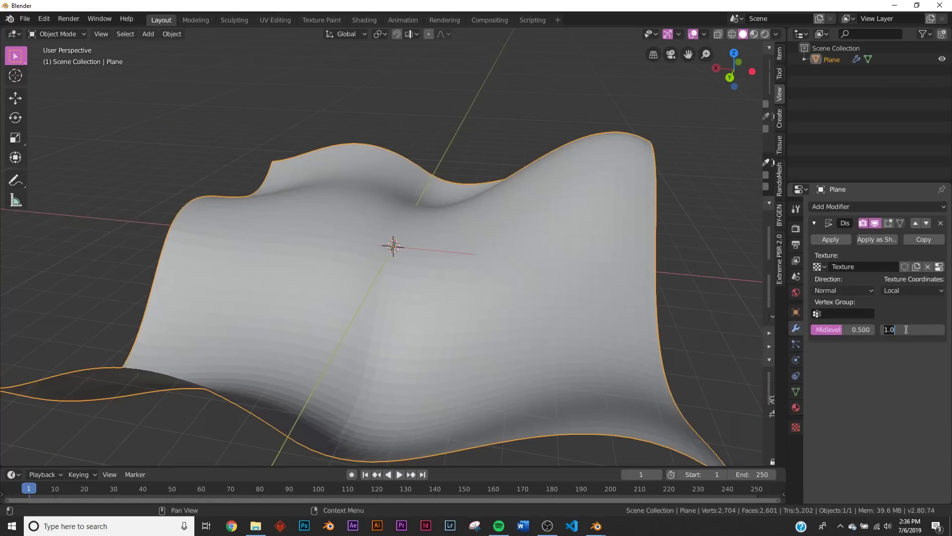
{"action": "key", "text": "Return"}
{"action": "middle_click_drag", "start_coordinate": [668, 292], "coordinate": [662, 311]}
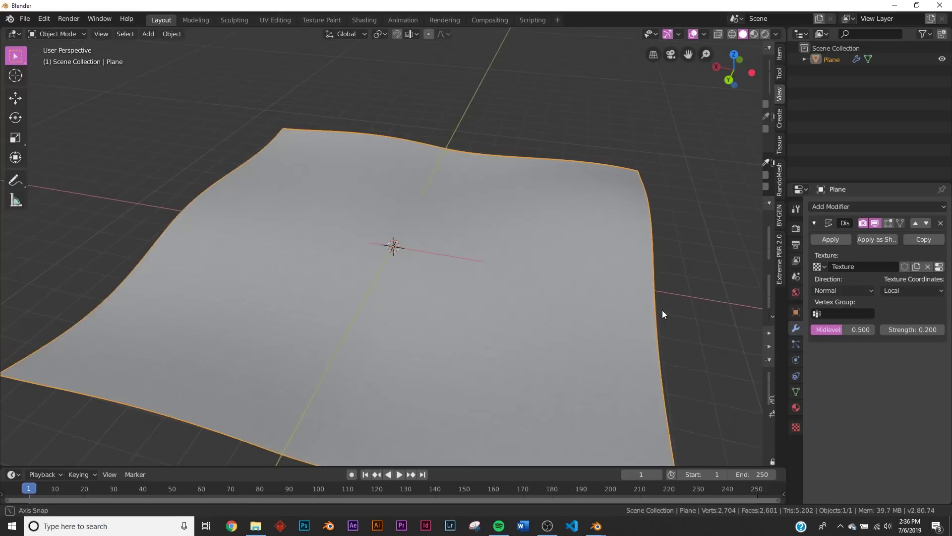
Shade the displaced plane smooth and set the Clouds texture's size to 0.75.
{"action": "scroll", "coordinate": [555, 335], "scroll_direction": "up", "scroll_amount": 3}
{"action": "middle_click_drag", "start_coordinate": [551, 337], "coordinate": [429, 313]}
{"action": "right_click", "coordinate": [466, 162]}
{"action": "left_click", "coordinate": [465, 165]}
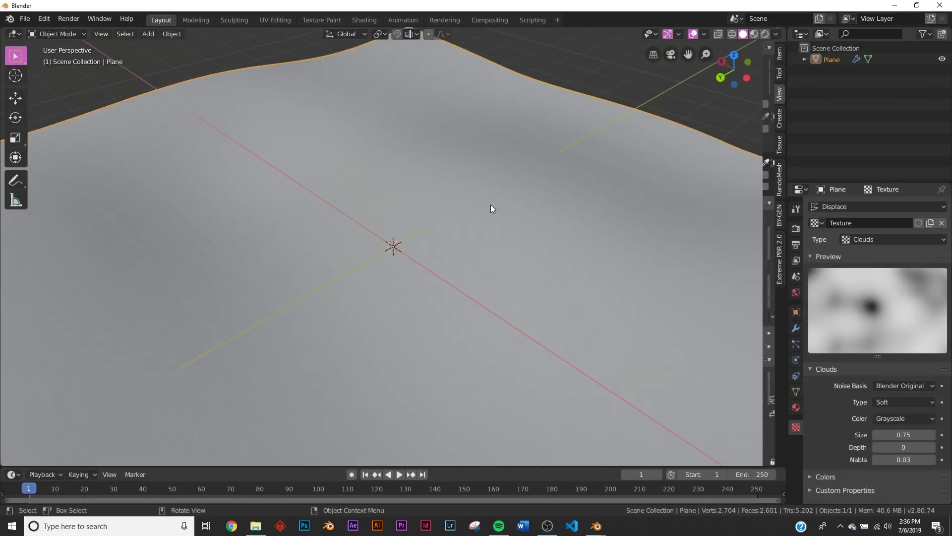
{"action": "middle_click_drag", "start_coordinate": [491, 207], "coordinate": [459, 266]}
{"action": "scroll", "coordinate": [444, 280], "scroll_direction": "up", "scroll_amount": 3}
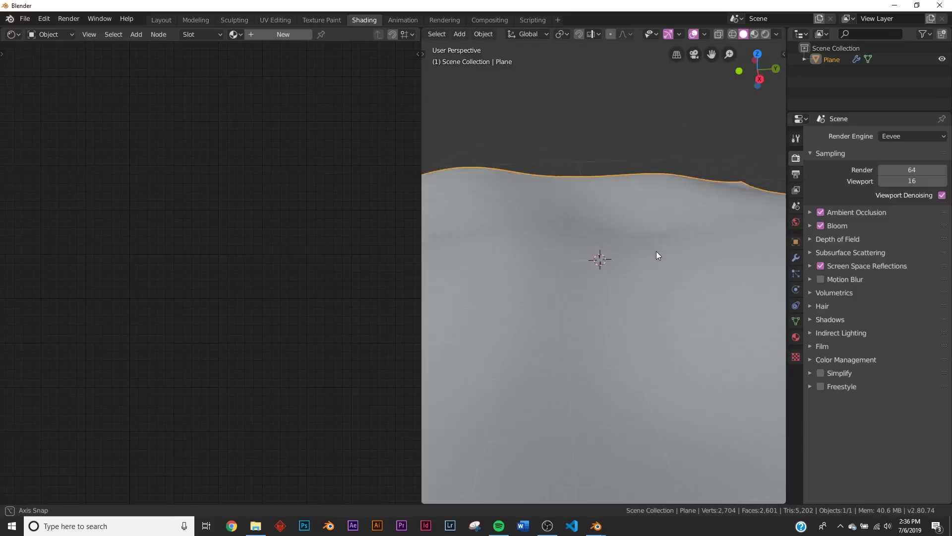
Create a new material for the plane in the Shading workspace.
{"action": "middle_click_drag", "start_coordinate": [656, 251], "coordinate": [603, 252]}
{"action": "scroll", "coordinate": [618, 273], "scroll_direction": "down", "scroll_amount": 5}
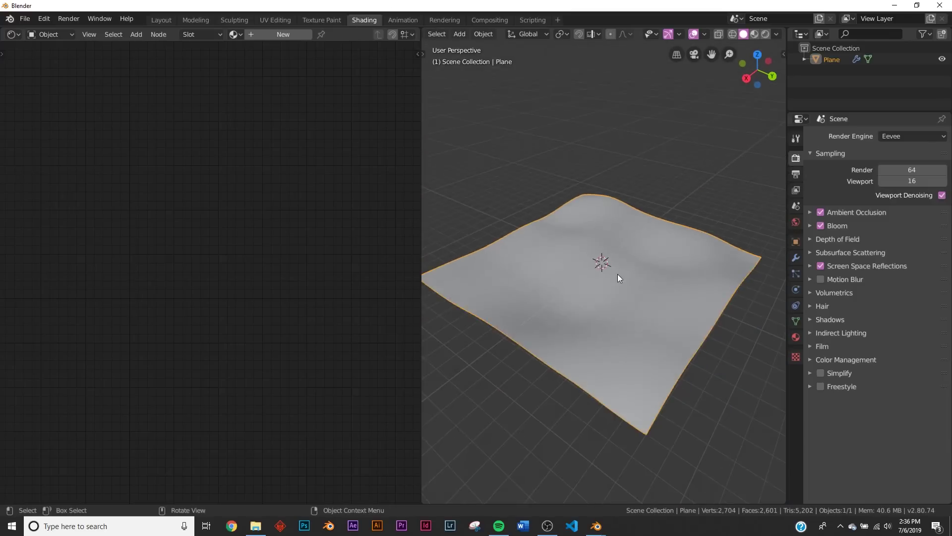
{"action": "scroll", "coordinate": [631, 269], "scroll_direction": "up", "scroll_amount": 5}
{"action": "left_click", "coordinate": [283, 34]}
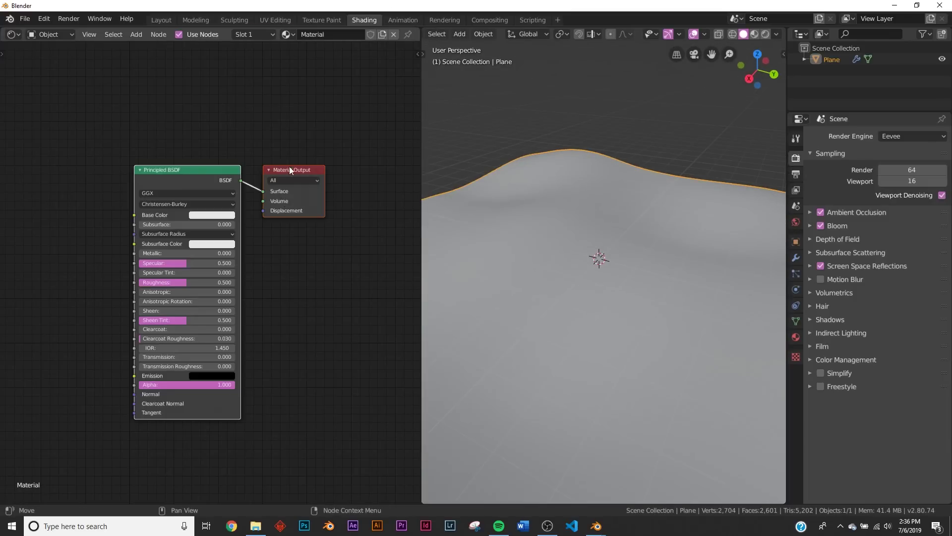
Move the Material Output node away from the Principled BSDF to make room between them, keeping it expanded.
{"action": "scroll", "coordinate": [289, 169], "scroll_direction": "up", "scroll_amount": 2}
{"action": "key", "text": "g"}
{"action": "left_click", "coordinate": [282, 135]}
{"action": "left_click", "coordinate": [271, 133]}
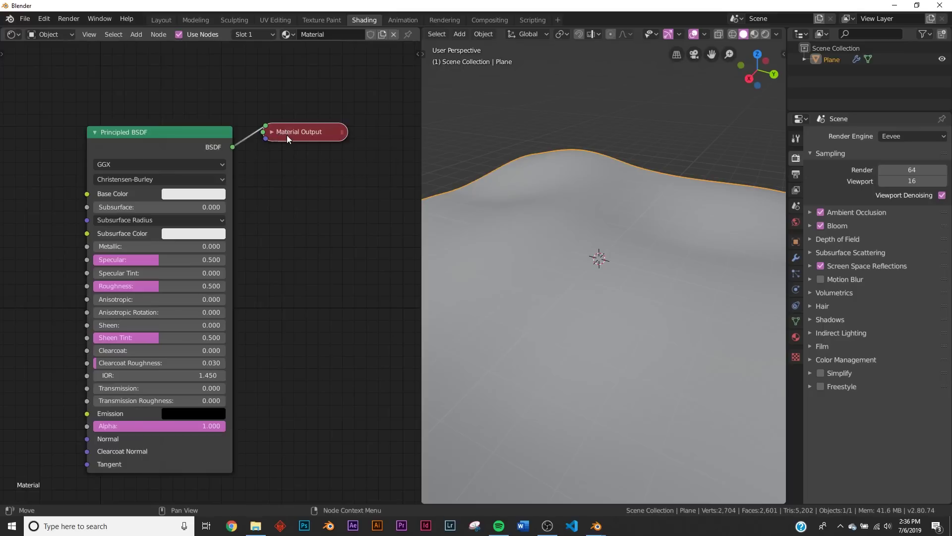
{"action": "left_click_drag", "start_coordinate": [288, 134], "coordinate": [354, 130]}
{"action": "left_click", "coordinate": [281, 132]}
Insert a Mix Shader node between the Principled BSDF and the Material Output.
{"action": "key", "text": "shift+a"}
{"action": "left_click", "coordinate": [268, 119]}
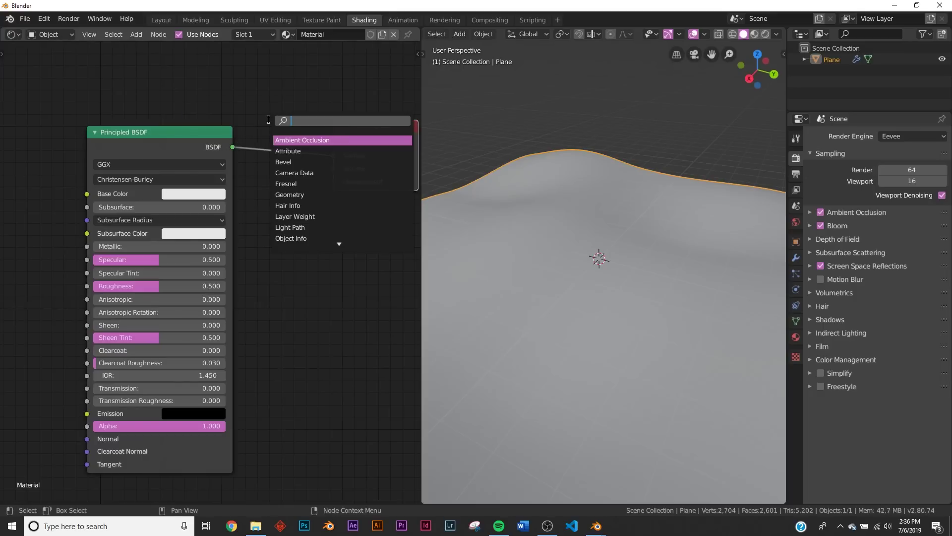
{"action": "type", "text": "mix"}
{"action": "left_click", "coordinate": [283, 138]}
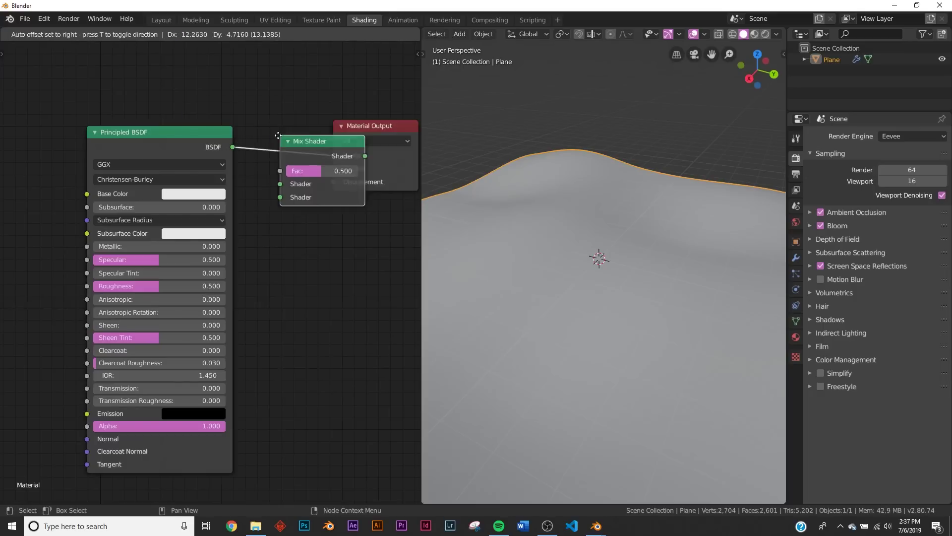
{"action": "left_click", "coordinate": [249, 136]}
Add an Emission shader below the Principled BSDF and connect it to the Mix Shader's second shader input.
{"action": "middle_click_drag", "start_coordinate": [295, 194], "coordinate": [285, 87]}
{"action": "key", "text": "shift+a"}
{"action": "left_click", "coordinate": [274, 211]}
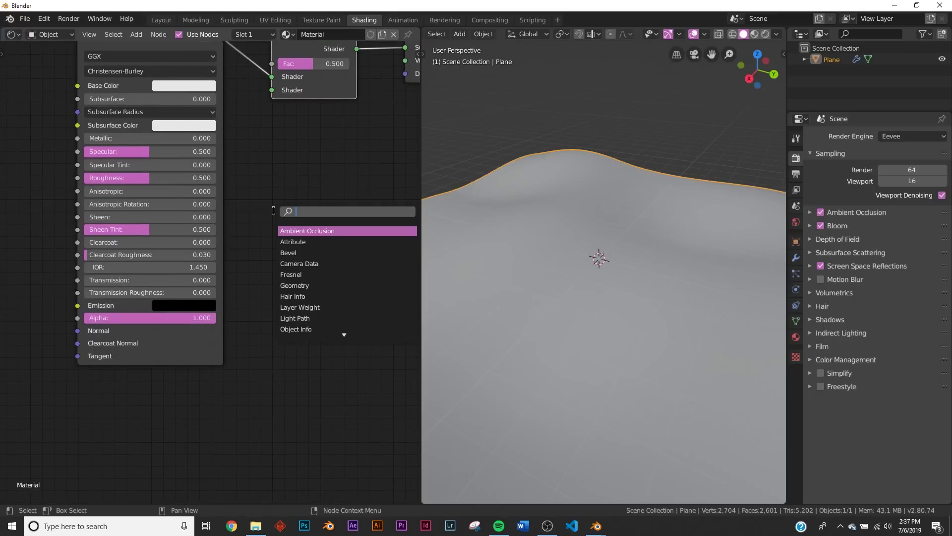
{"action": "type", "text": "e"}
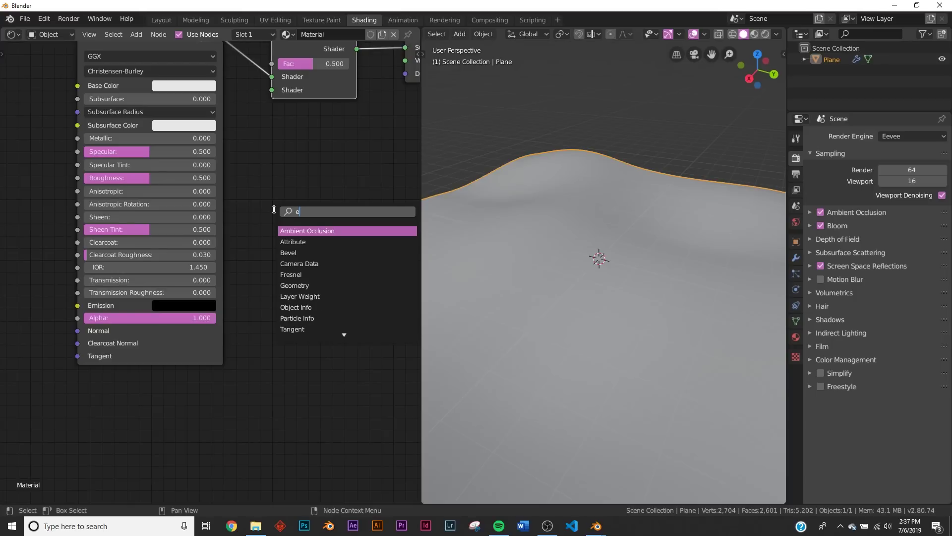
{"action": "type", "text": "m"}
{"action": "key", "text": "Return"}
{"action": "left_click", "coordinate": [170, 406]}
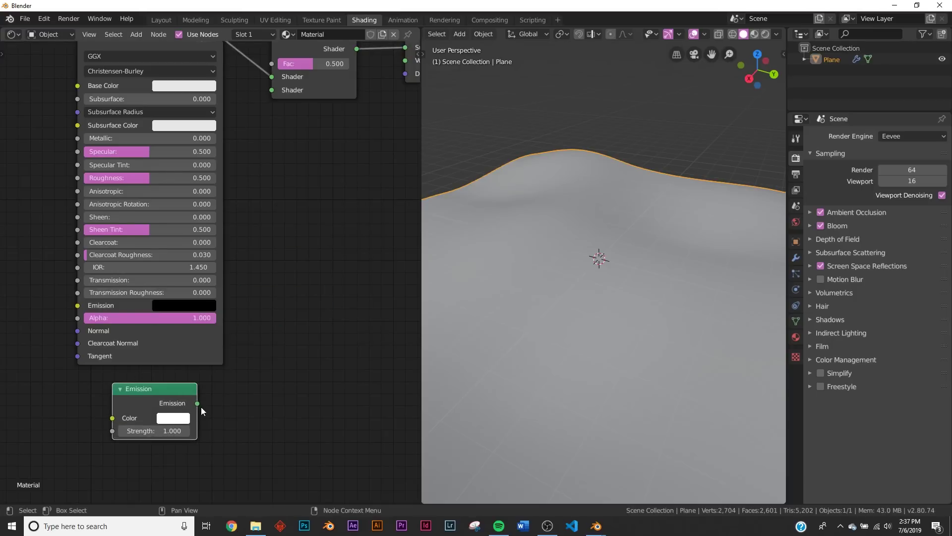
{"action": "left_click_drag", "start_coordinate": [197, 403], "coordinate": [273, 91]}
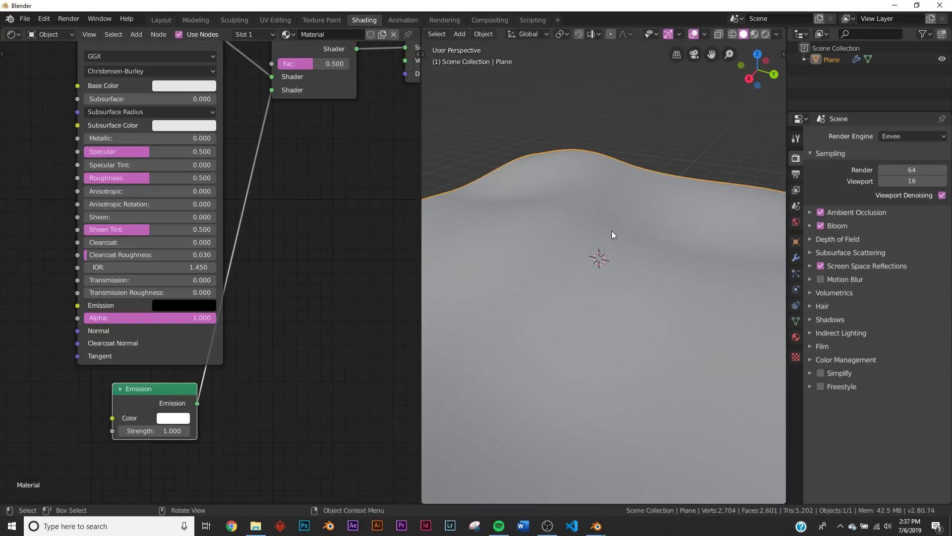
Switch the viewport to Rendered shading and inspect the emissive plane from a lower angle.
{"action": "key", "text": "z"}
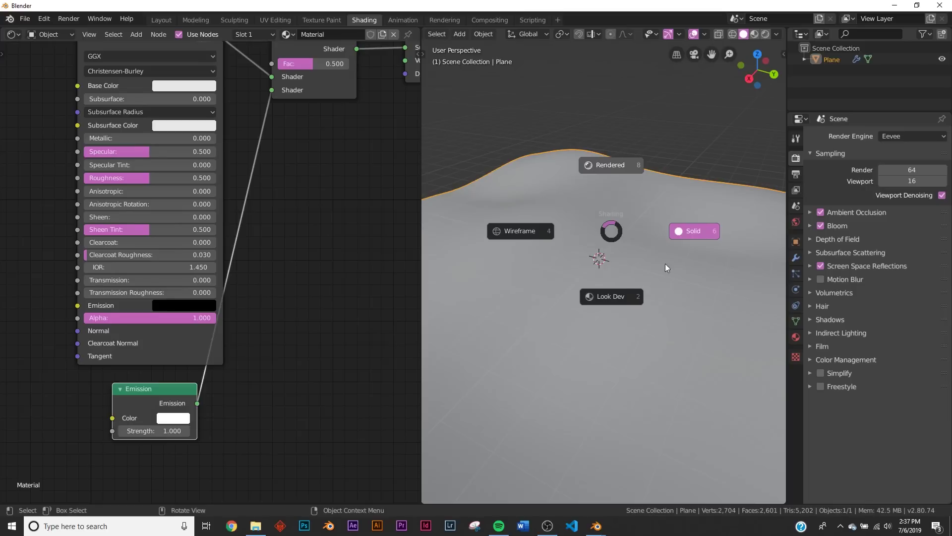
{"action": "left_click", "coordinate": [603, 183]}
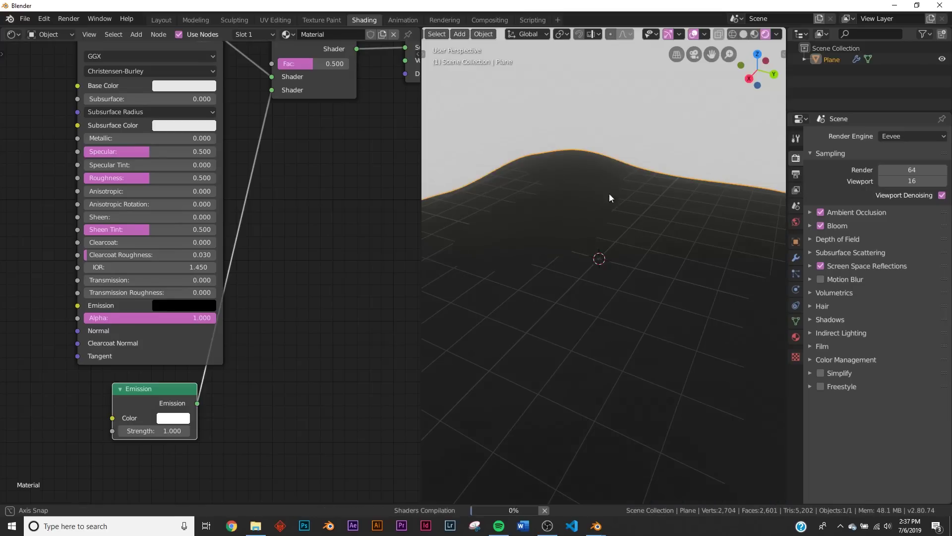
{"action": "scroll", "coordinate": [629, 236], "scroll_direction": "down", "scroll_amount": 3}
{"action": "mouse_move", "coordinate": [609, 194]}
{"action": "middle_mouse_down"}
{"action": "mouse_move", "coordinate": [629, 236]}
{"action": "mouse_move", "coordinate": [611, 216]}
{"action": "mouse_move", "coordinate": [608, 193]}
{"action": "middle_mouse_up"}
{"action": "scroll", "coordinate": [624, 255], "scroll_direction": "up", "scroll_amount": 3}
{"action": "scroll", "coordinate": [611, 224], "scroll_direction": "down", "scroll_amount": 3}
{"action": "scroll", "coordinate": [609, 192], "scroll_direction": "up", "scroll_amount": 3}
{"action": "middle_click_drag", "start_coordinate": [591, 229], "coordinate": [594, 215]}
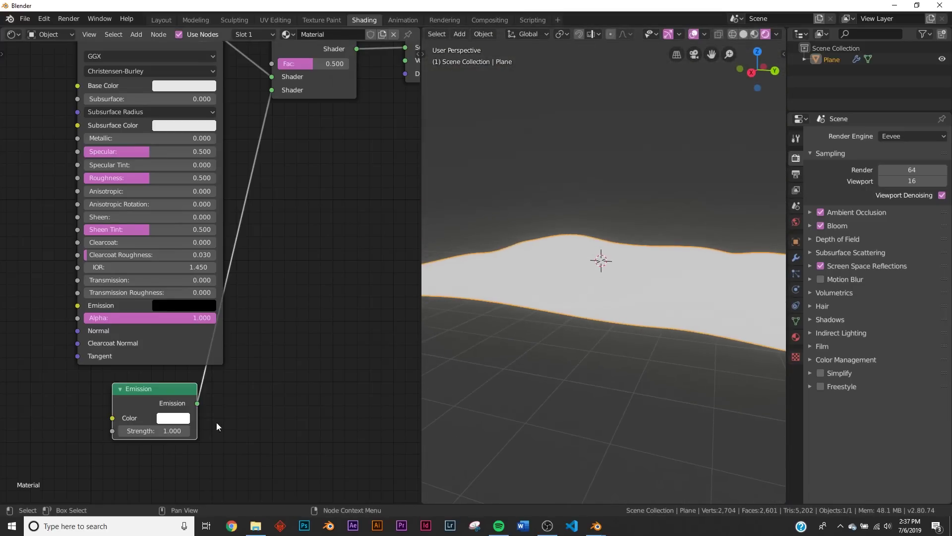
Turn off Bloom in the render settings and set the Emission node's strength to 1.000.
{"action": "left_click_drag", "start_coordinate": [171, 431], "coordinate": [219, 431]}
{"action": "left_click", "coordinate": [820, 225]}
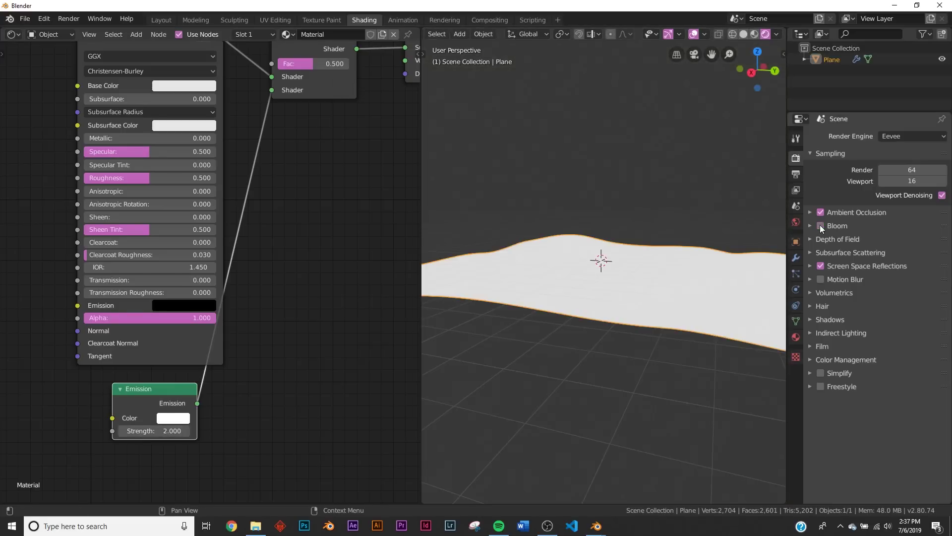
{"action": "middle_click_drag", "start_coordinate": [620, 233], "coordinate": [612, 275]}
{"action": "left_click", "coordinate": [154, 430]}
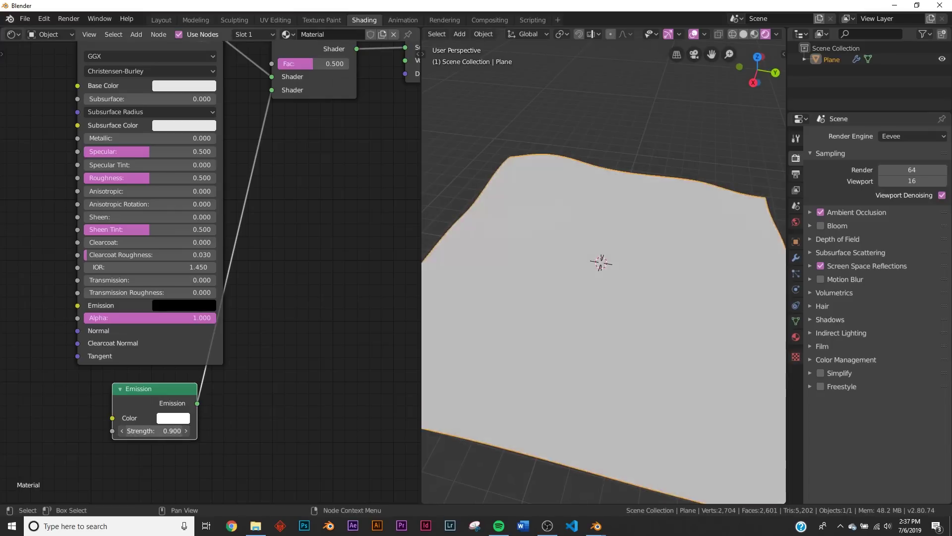
{"action": "type", "text": "2.61"}
{"action": "key", "text": "Return"}
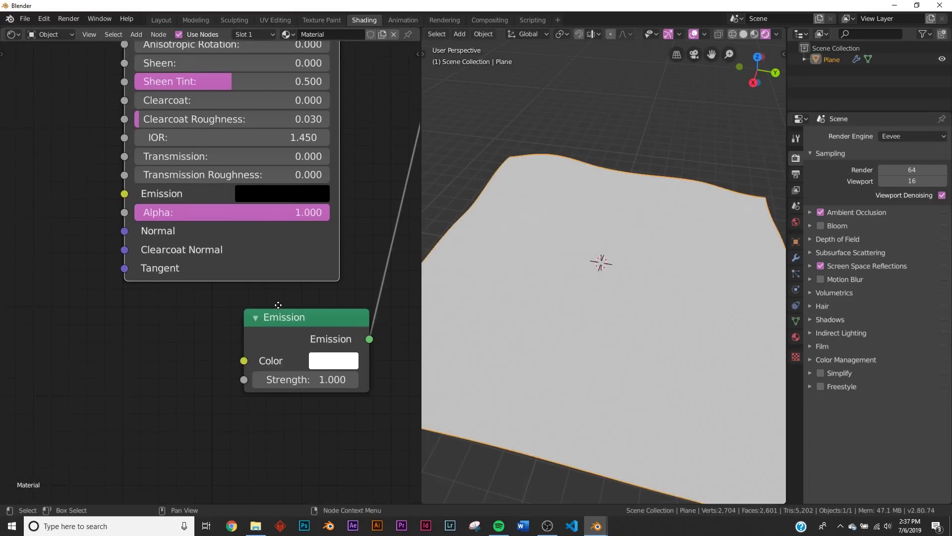
Add an Image Texture node to the left of the Emission shader.
{"action": "middle_click_drag", "start_coordinate": [278, 305], "coordinate": [278, 292]}
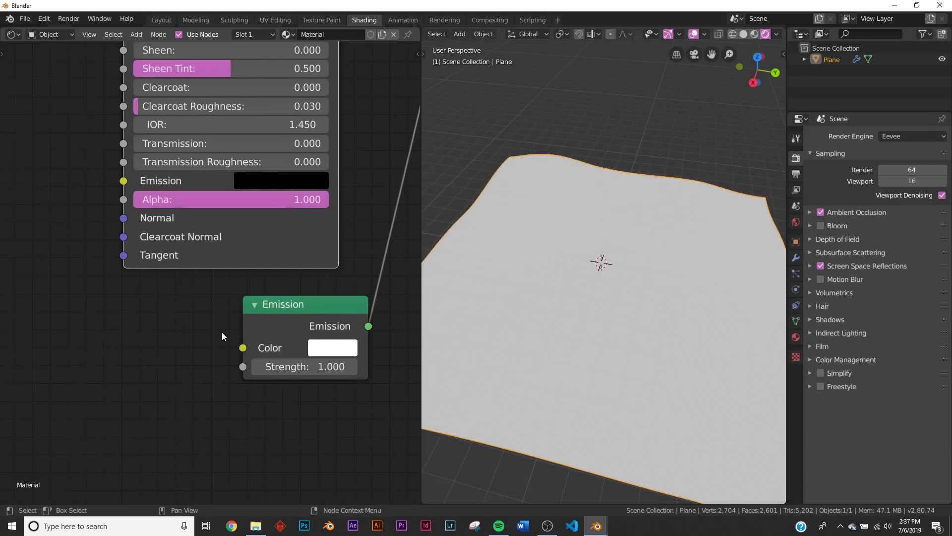
{"action": "middle_click_drag", "start_coordinate": [149, 334], "coordinate": [180, 307]}
{"action": "key", "text": "shift+a"}
{"action": "left_click", "coordinate": [176, 306]}
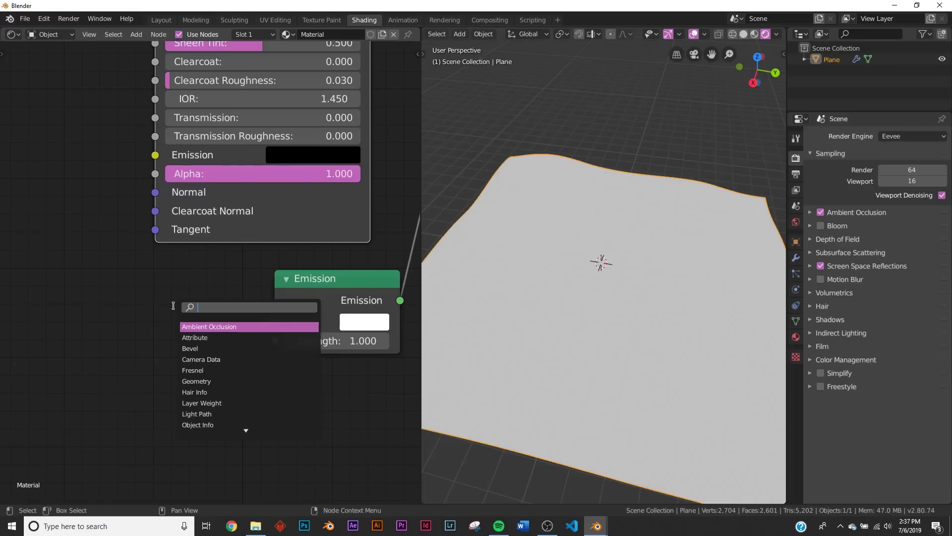
{"action": "type", "text": "im"}
{"action": "left_click", "coordinate": [212, 327]}
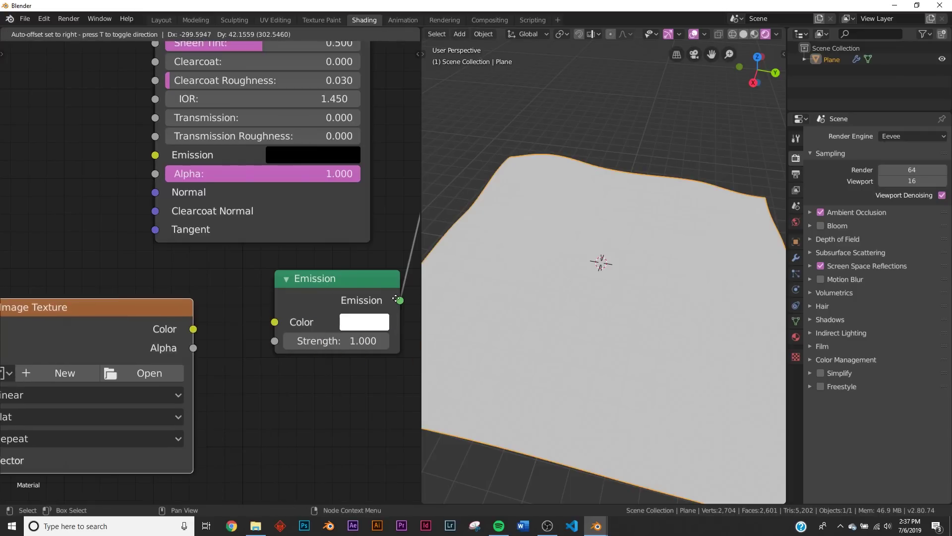
{"action": "left_click", "coordinate": [171, 363]}
Load intyrp.png from the Desktop folder into the Image Texture node and connect its Color output to the Emission color.
{"action": "left_click", "coordinate": [171, 363]}
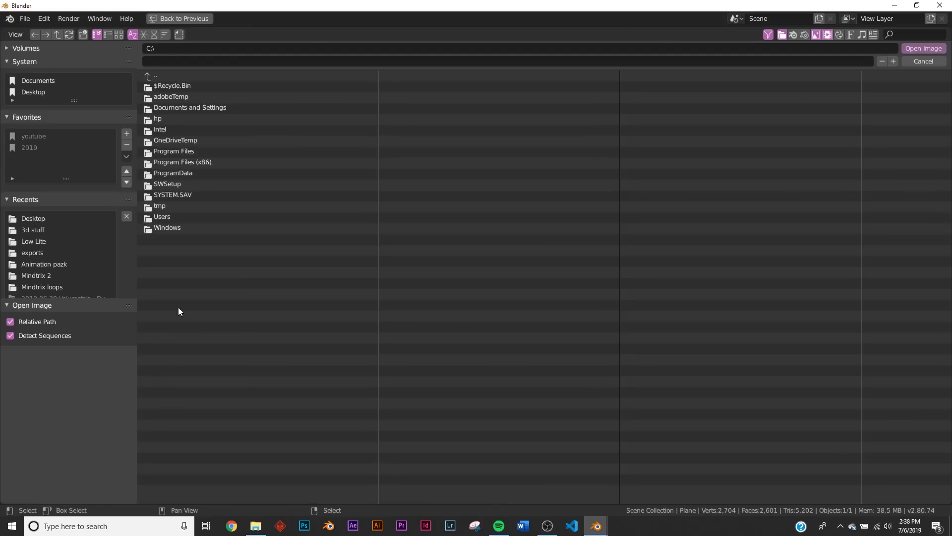
{"action": "left_click", "coordinate": [22, 219]}
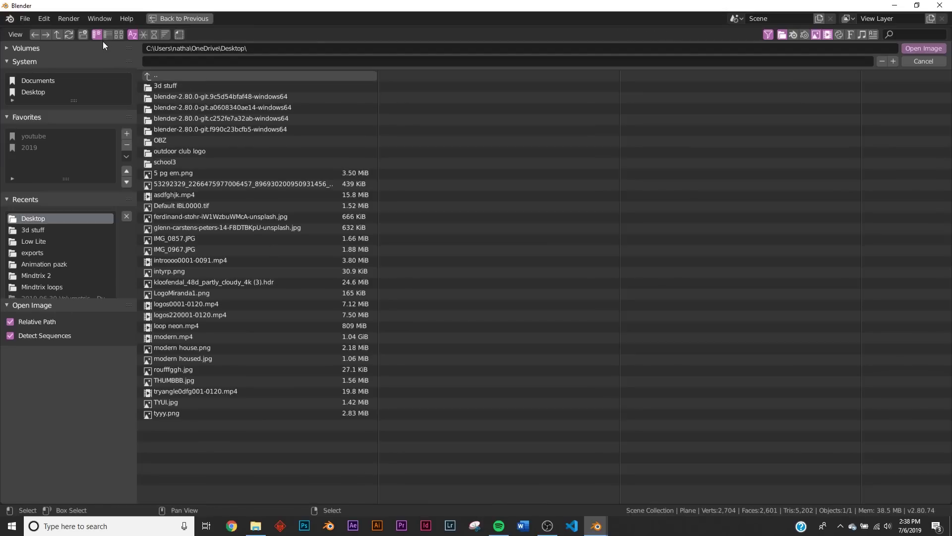
{"action": "left_click", "coordinate": [118, 34]}
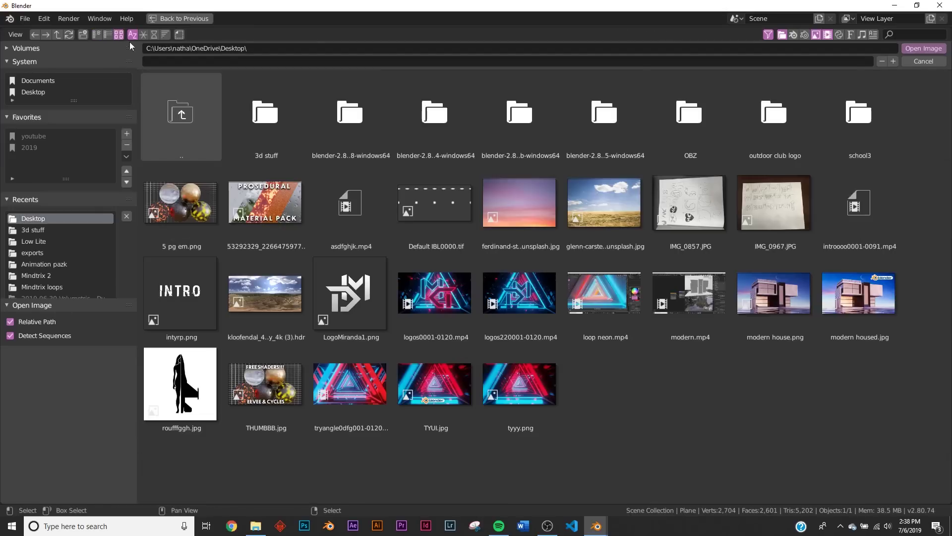
{"action": "double_click", "coordinate": [204, 291]}
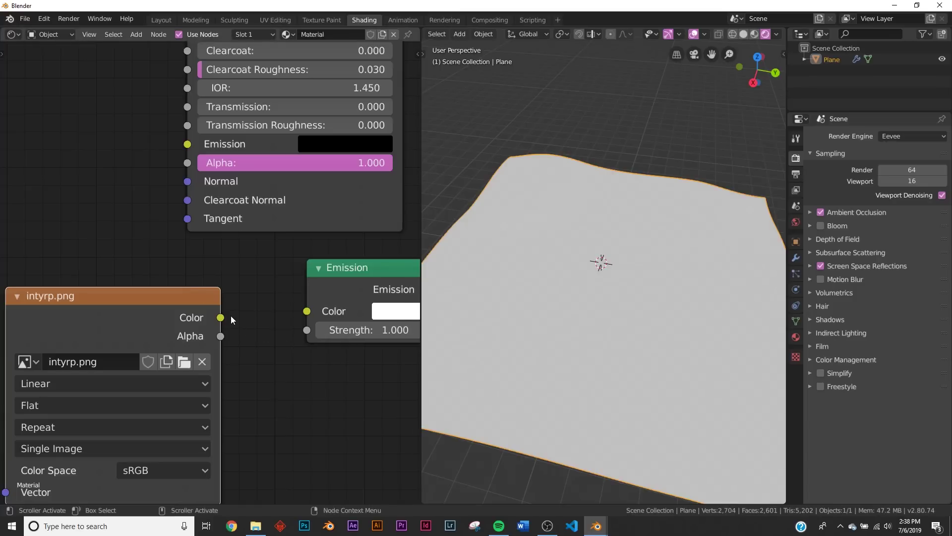
{"action": "left_click_drag", "start_coordinate": [222, 317], "coordinate": [297, 315]}
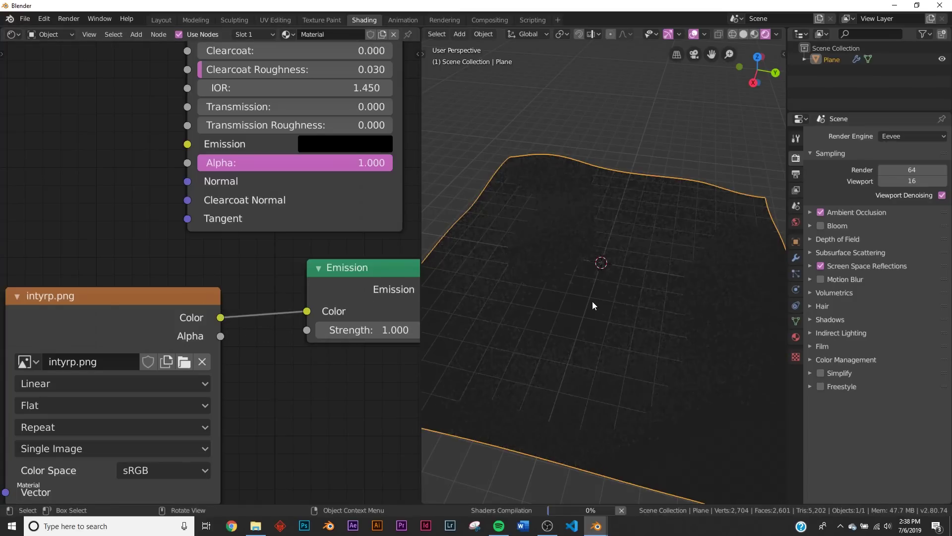
Turn on Bloom in the render settings and set the Emission node's strength to 5.
{"action": "middle_click_drag", "start_coordinate": [629, 293], "coordinate": [684, 303]}
{"action": "left_click", "coordinate": [821, 226]}
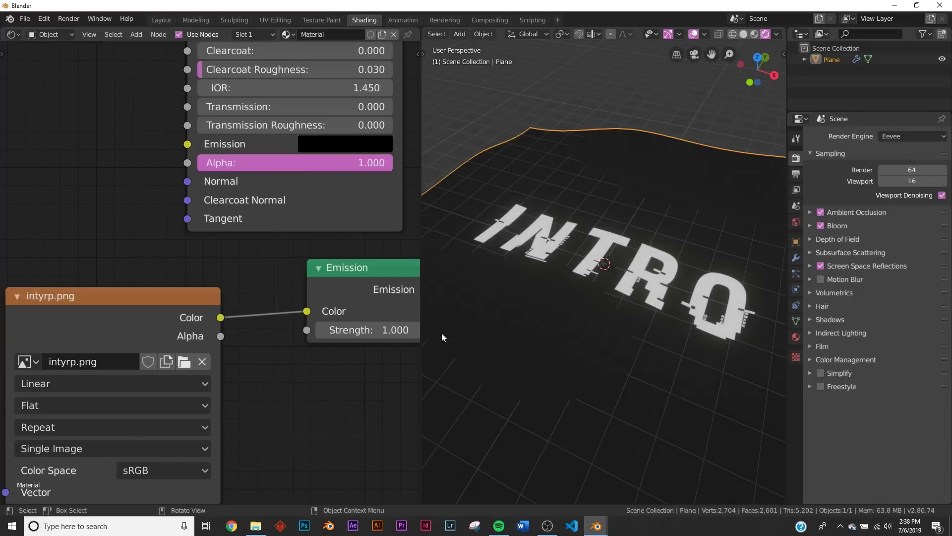
{"action": "middle_click_drag", "start_coordinate": [376, 332], "coordinate": [340, 332]}
{"action": "left_click_drag", "start_coordinate": [336, 331], "coordinate": [347, 331]}
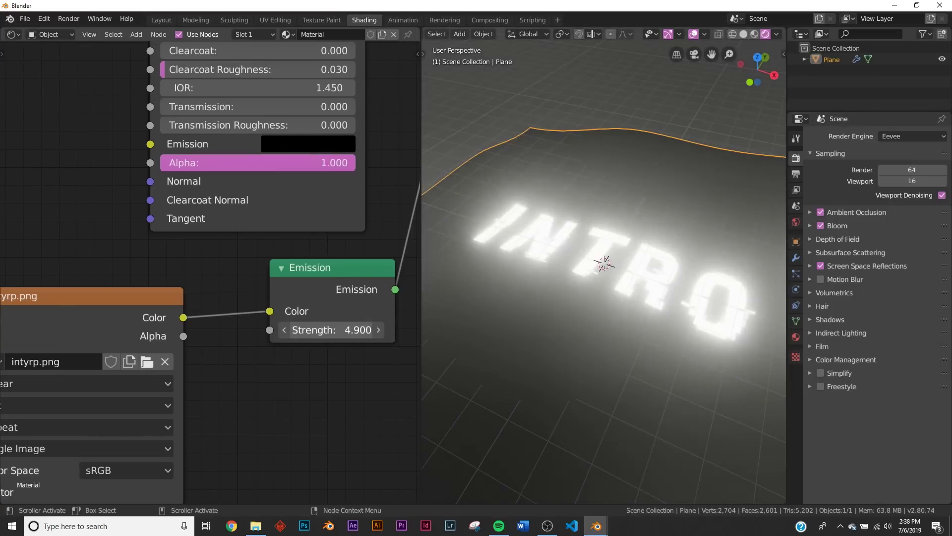
{"action": "left_click_drag", "start_coordinate": [441, 330], "coordinate": [347, 330]}
{"action": "left_click", "coordinate": [337, 329]}
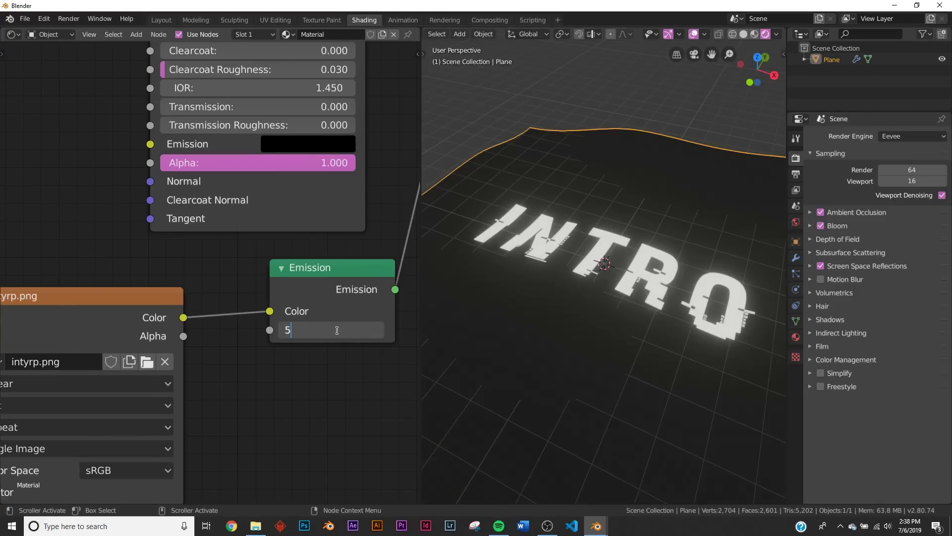
{"action": "type", "text": "5"}
{"action": "key", "text": "Return"}
Reduce the Emission node's strength to 2 and view the glowing text from a lower angle.
{"action": "left_click", "coordinate": [333, 328]}
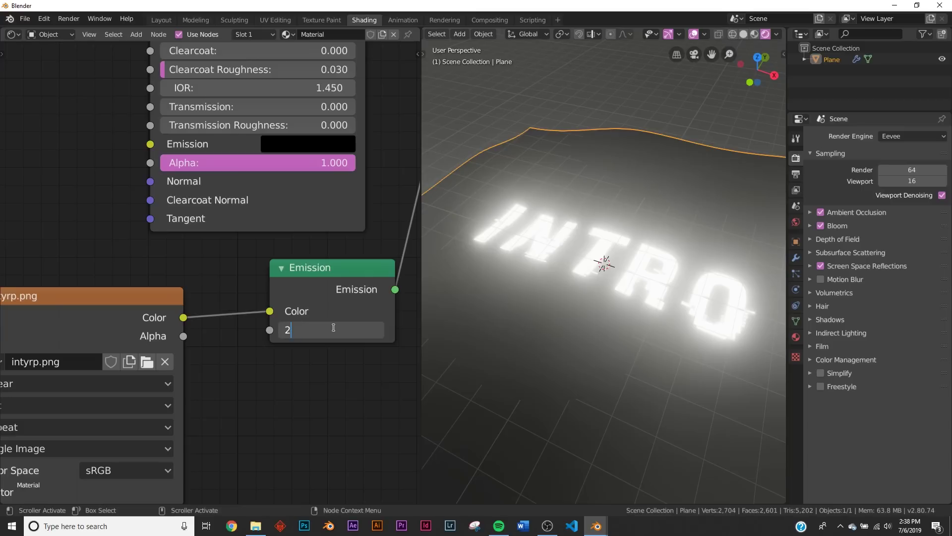
{"action": "type", "text": "2"}
{"action": "key", "text": "Return"}
{"action": "middle_click_drag", "start_coordinate": [533, 307], "coordinate": [623, 251]}
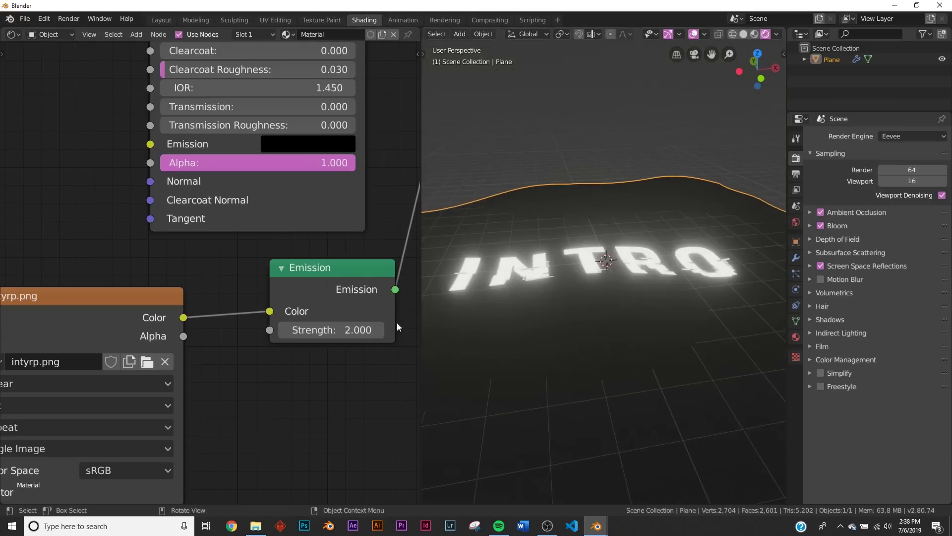
Insert a ColorRamp node between the Image Texture's Color output and the Emission color.
{"action": "scroll", "coordinate": [397, 326], "scroll_direction": "down", "scroll_amount": 3}
{"action": "scroll", "coordinate": [542, 320], "scroll_direction": "up", "scroll_amount": 2}
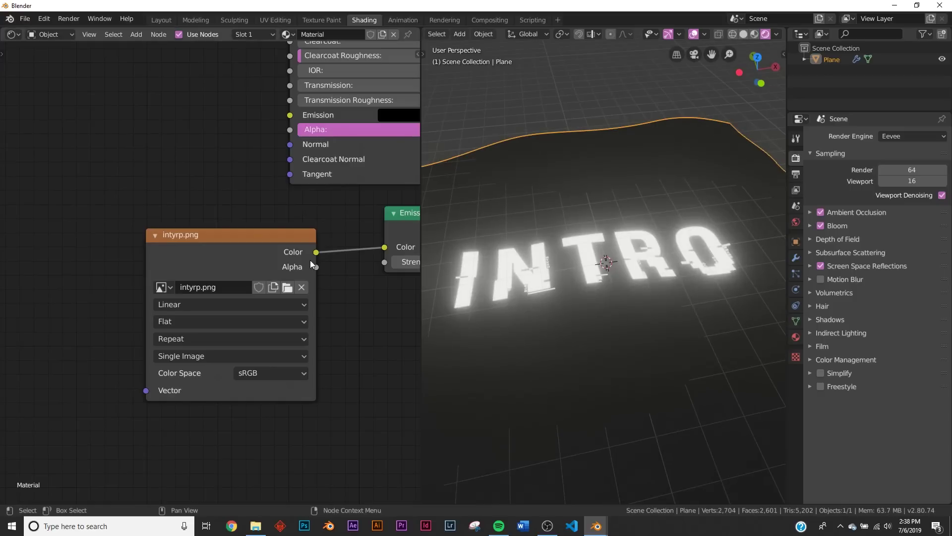
{"action": "left_click_drag", "start_coordinate": [280, 242], "coordinate": [75, 253]}
{"action": "key", "text": "shift+a"}
{"action": "left_click", "coordinate": [193, 226]}
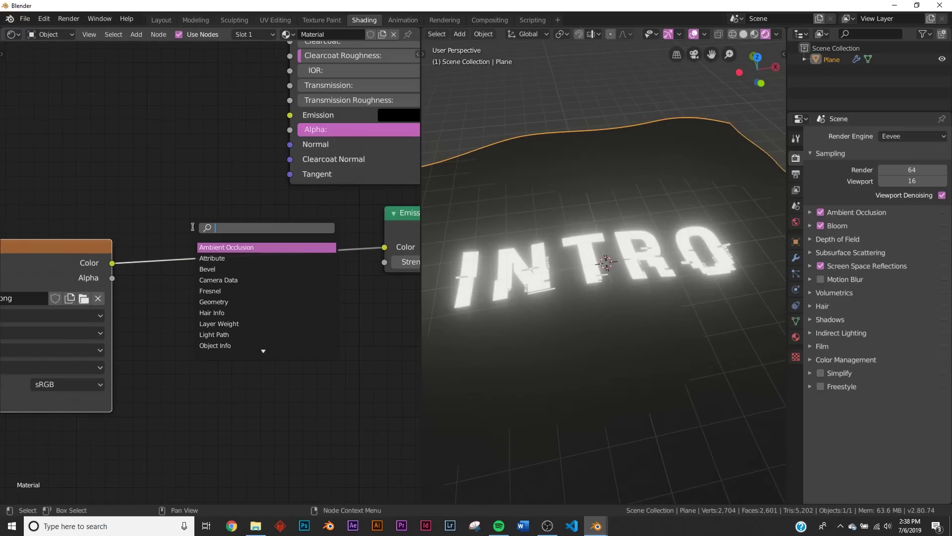
{"action": "type", "text": "col"}
{"action": "left_click", "coordinate": [218, 247]}
{"action": "left_click", "coordinate": [186, 242]}
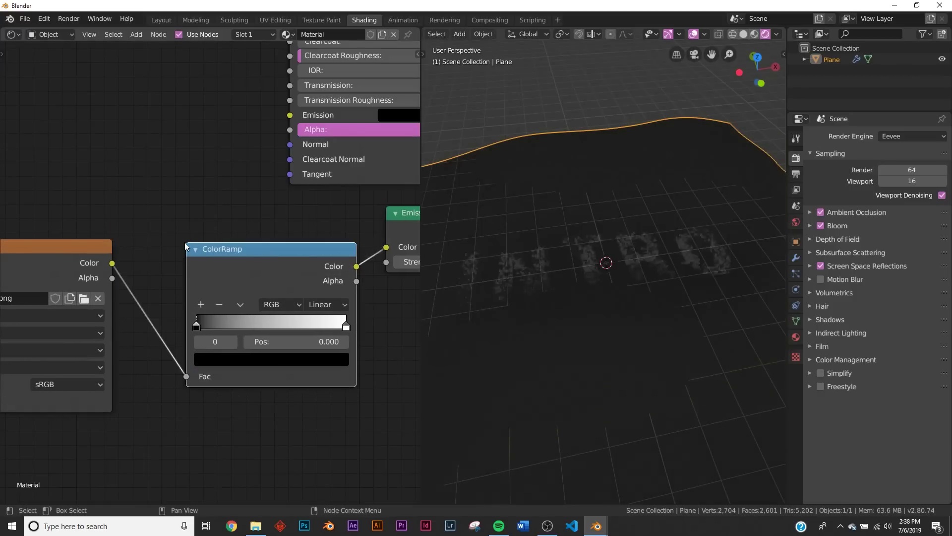
Set the ColorRamp to Constant interpolation, with its white stop moved to position 0.776 and recolored bright green.
{"action": "middle_click_drag", "start_coordinate": [241, 272], "coordinate": [223, 272]}
{"action": "left_click", "coordinate": [316, 306]}
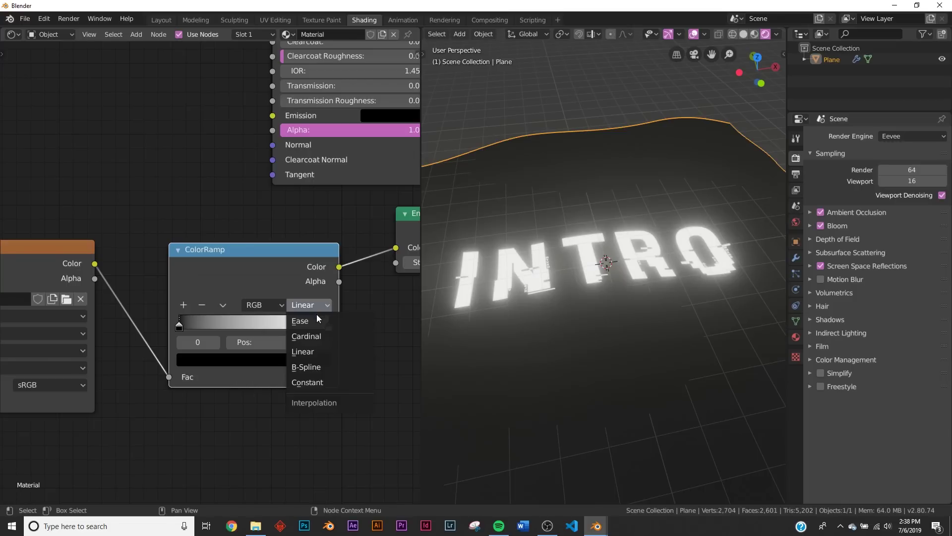
{"action": "left_click", "coordinate": [314, 381]}
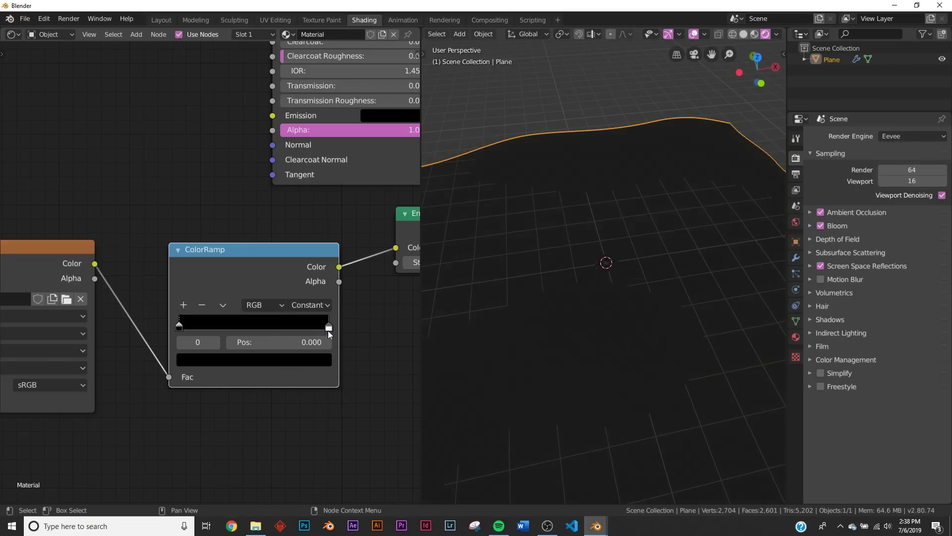
{"action": "left_click_drag", "start_coordinate": [328, 328], "coordinate": [295, 328]}
{"action": "left_click", "coordinate": [299, 359]}
{"action": "left_click_drag", "start_coordinate": [269, 197], "coordinate": [200, 169]}
{"action": "middle_click_drag", "start_coordinate": [432, 213], "coordinate": [574, 281]}
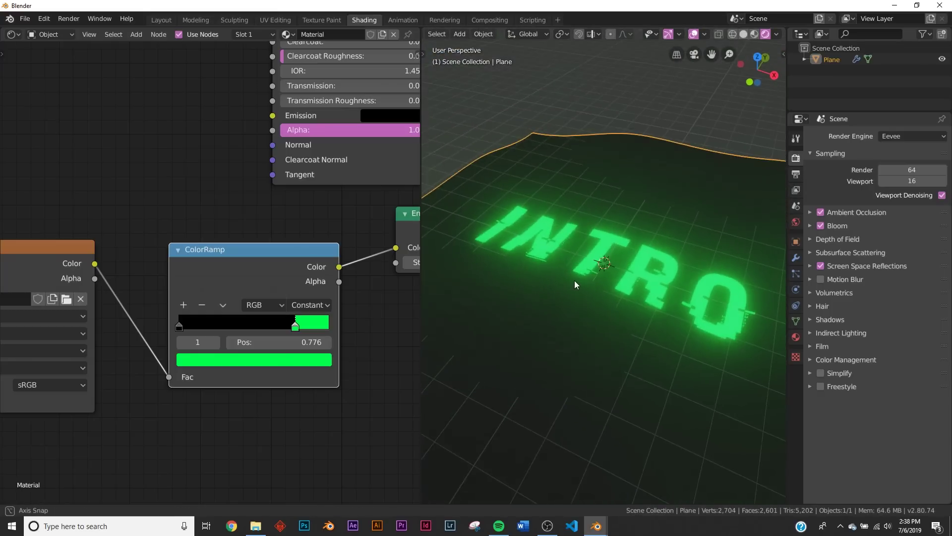
{"action": "scroll", "coordinate": [618, 297], "scroll_direction": "down", "scroll_amount": 4}
{"action": "middle_click_drag", "start_coordinate": [643, 247], "coordinate": [648, 275]}
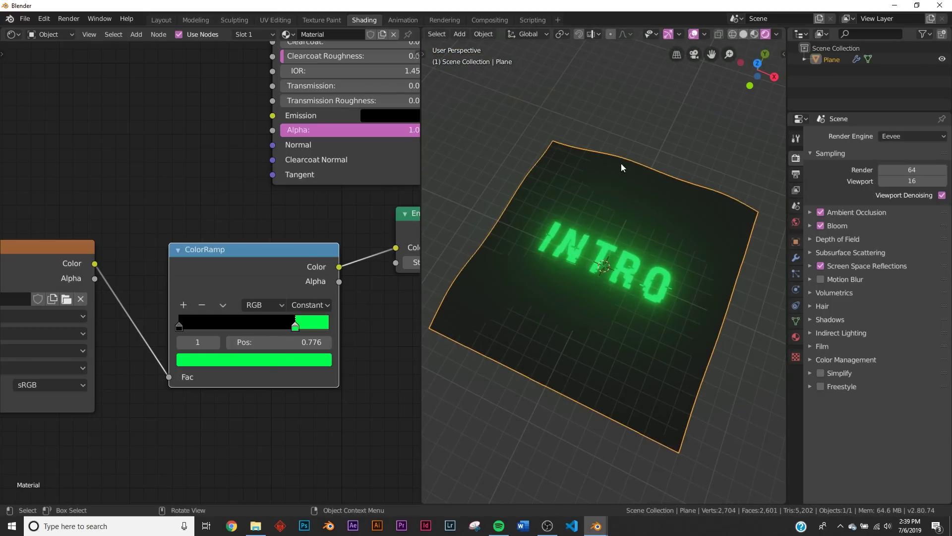
{"action": "scroll", "coordinate": [612, 272], "scroll_direction": "up", "scroll_amount": 4}
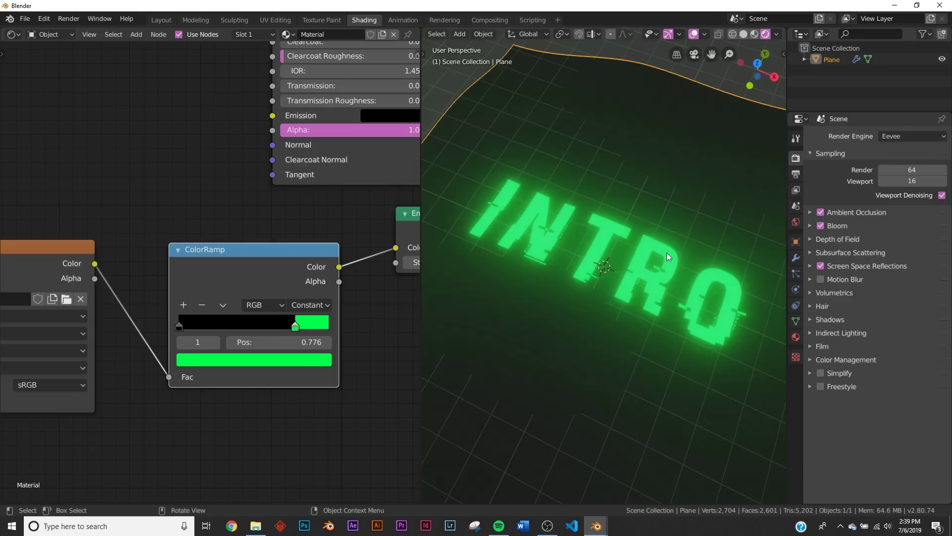
{"action": "middle_click_drag", "start_coordinate": [283, 300], "coordinate": [125, 269]}
{"action": "key", "text": "shift+a"}
{"action": "left_click", "coordinate": [140, 263]}
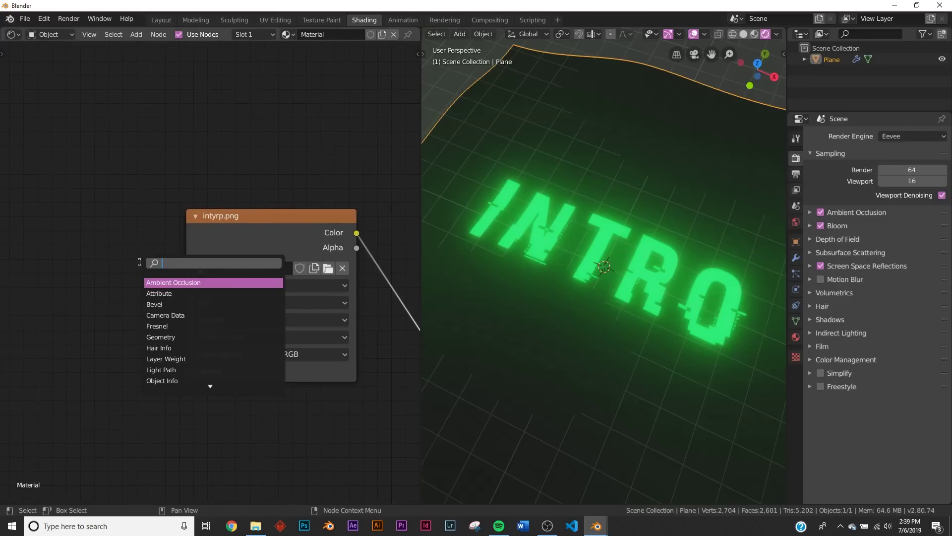
{"action": "left_click", "coordinate": [139, 257]}
{"action": "key", "text": "m"}
{"action": "key", "text": "a"}
{"action": "key", "text": "p"}
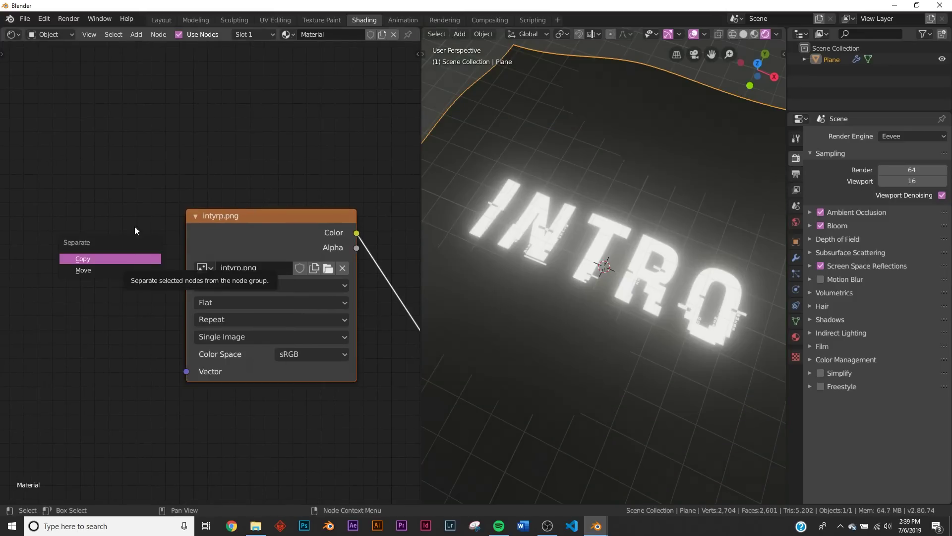
Add a Mapping node and connect its Vector output to the Image Texture's Vector input.
{"action": "key", "text": "shift+a"}
{"action": "type", "text": "map"}
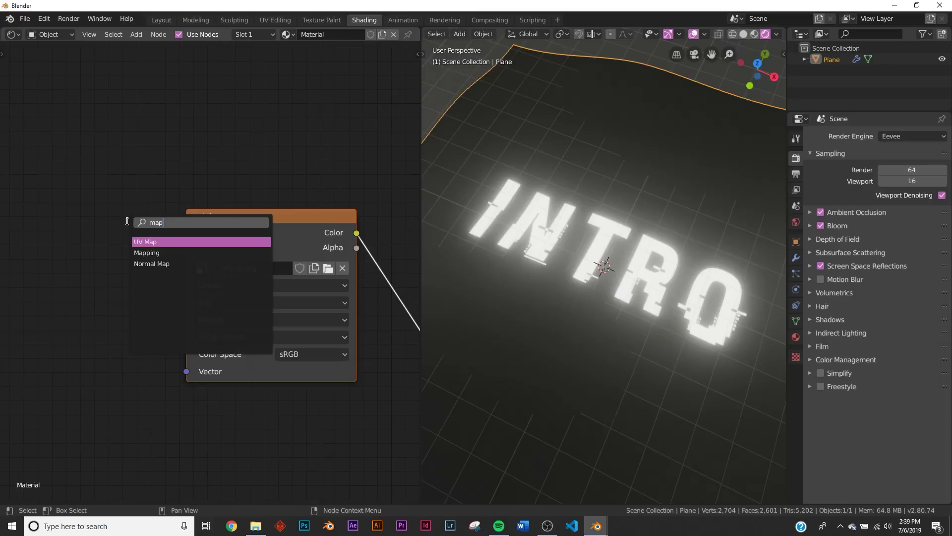
{"action": "left_click", "coordinate": [143, 254]}
{"action": "left_click", "coordinate": [325, 269]}
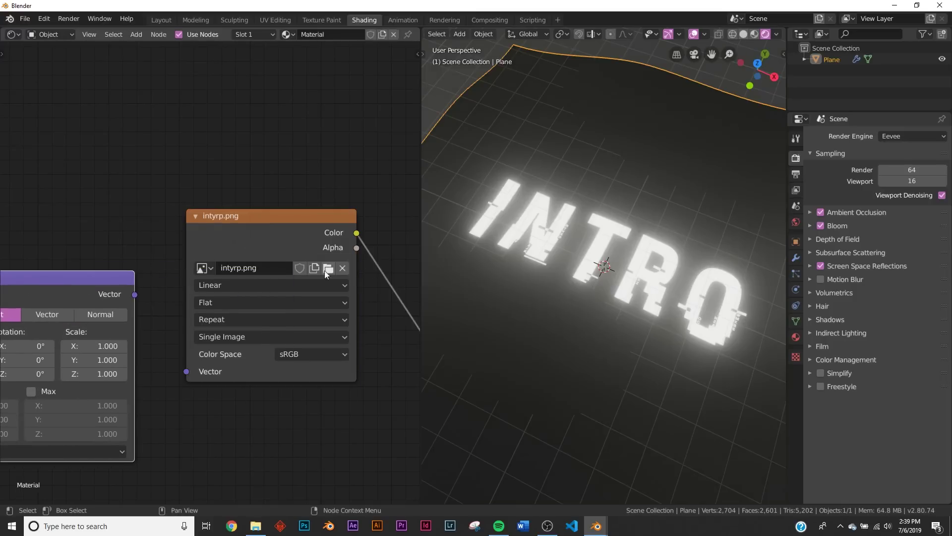
{"action": "left_click_drag", "start_coordinate": [133, 296], "coordinate": [185, 373]}
Add a Texture Coordinate node left of the Mapping node and connect its Generated output to the Mapping Vector input.
{"action": "middle_click_drag", "start_coordinate": [143, 379], "coordinate": [352, 341]}
{"action": "middle_click_drag", "start_coordinate": [92, 285], "coordinate": [123, 279]}
{"action": "key", "text": "shift+a"}
{"action": "left_click", "coordinate": [96, 258]}
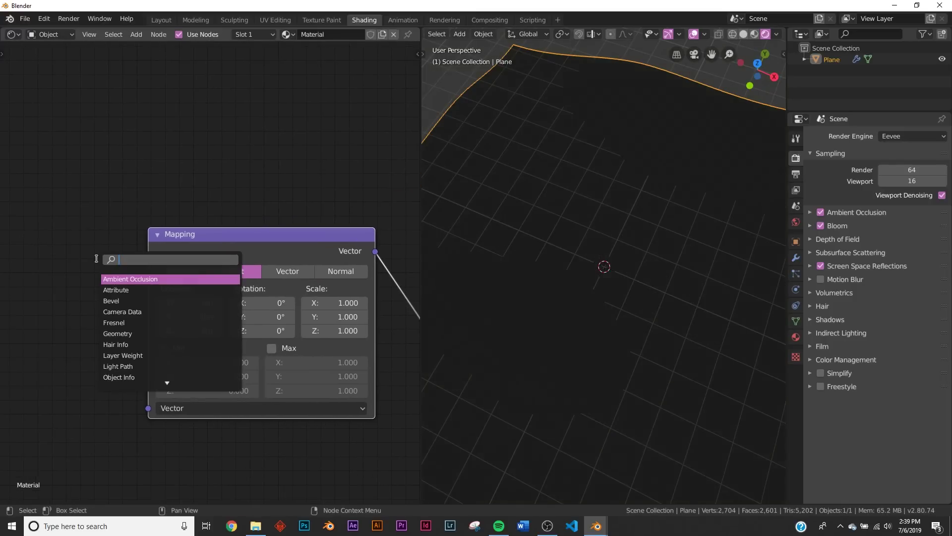
{"action": "type", "text": "tex"}
{"action": "key", "text": "Return"}
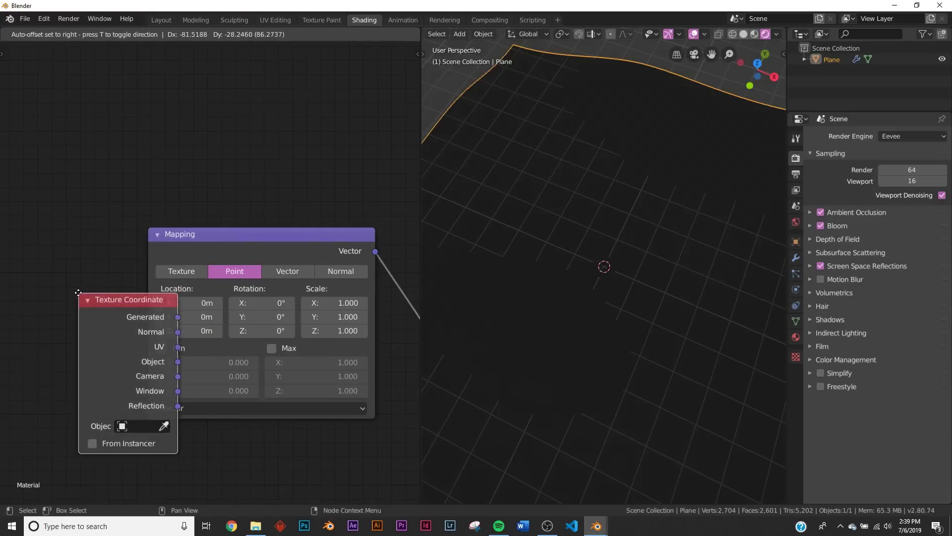
{"action": "left_click", "coordinate": [4, 292]}
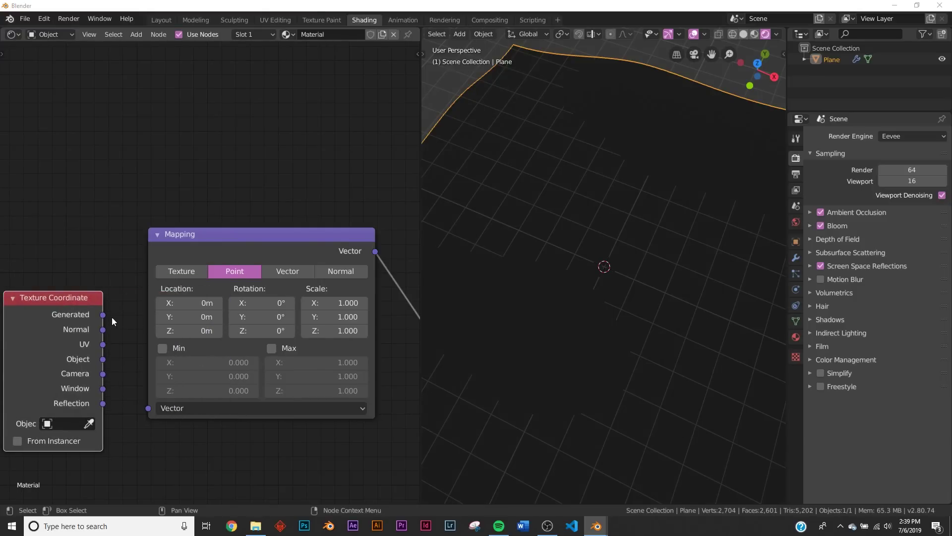
{"action": "left_click_drag", "start_coordinate": [104, 315], "coordinate": [148, 407]}
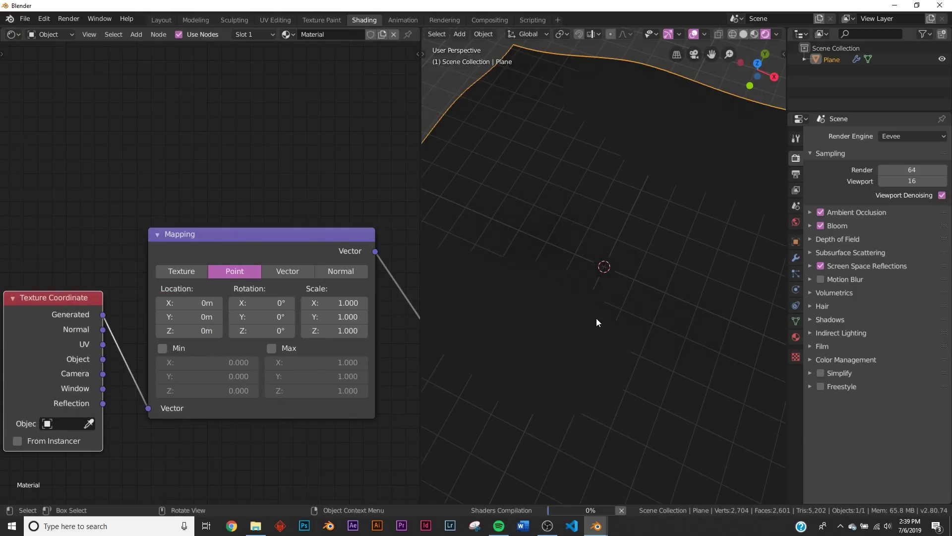
{"action": "middle_click_drag", "start_coordinate": [604, 321], "coordinate": [623, 335]}
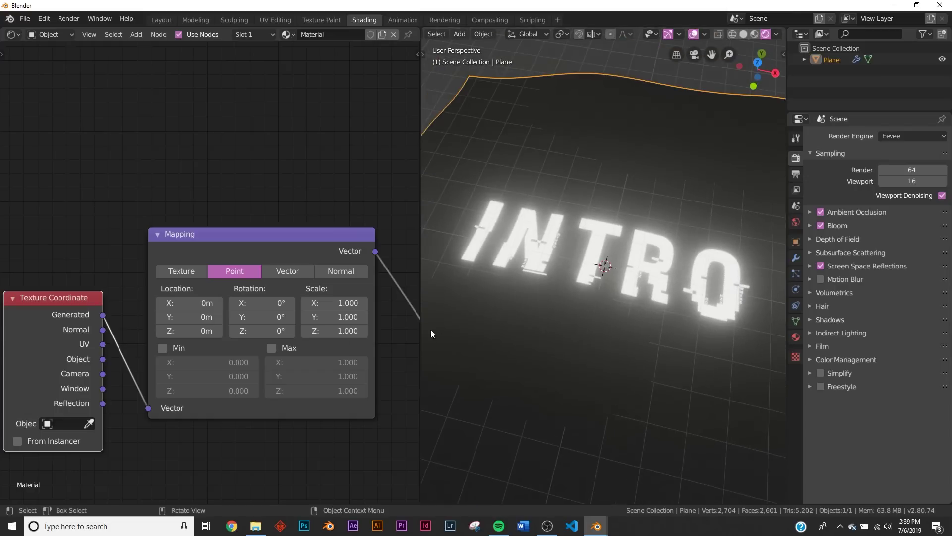
Try changing the Mapping node's rotation and Y location, undoing each change.
{"action": "left_click_drag", "start_coordinate": [255, 303], "coordinate": [328, 317]}
{"action": "right_click", "coordinate": [255, 307]}
{"action": "key", "text": "ctrl+z"}
{"action": "left_click_drag", "start_coordinate": [270, 327], "coordinate": [129, 316]}
{"action": "right_click", "coordinate": [270, 327]}
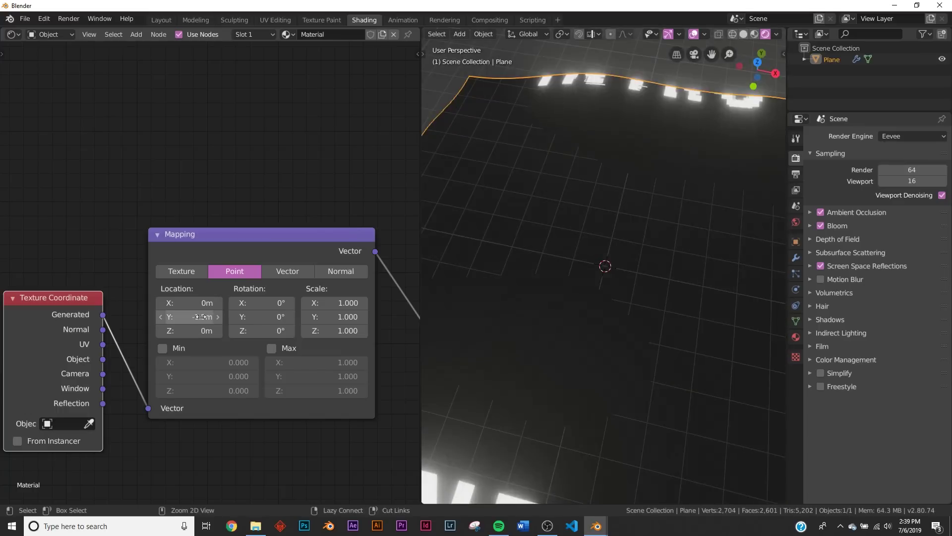
{"action": "key", "text": "ctrl+z"}
Set the Mapping node's X, Y and Z scale to 5.000 to tile the text across the plane.
{"action": "left_click_drag", "start_coordinate": [323, 303], "coordinate": [367, 302]}
{"action": "left_click", "coordinate": [327, 302]}
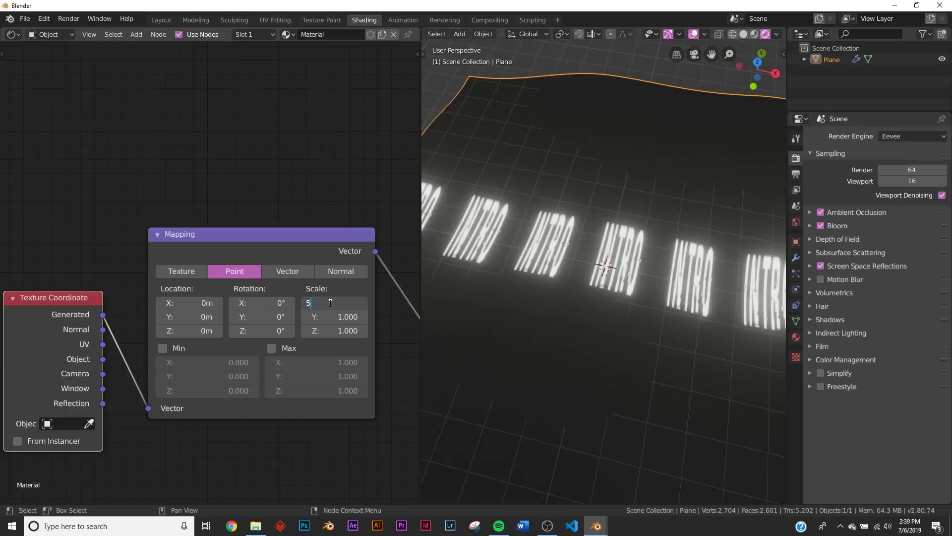
{"action": "key", "text": "Return"}
{"action": "key", "text": "Return"}
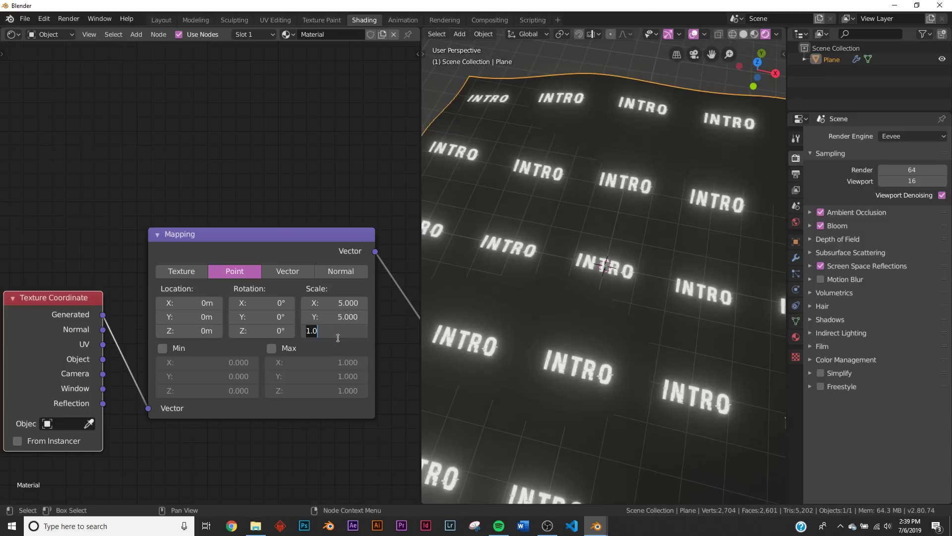
{"action": "key", "text": "Return"}
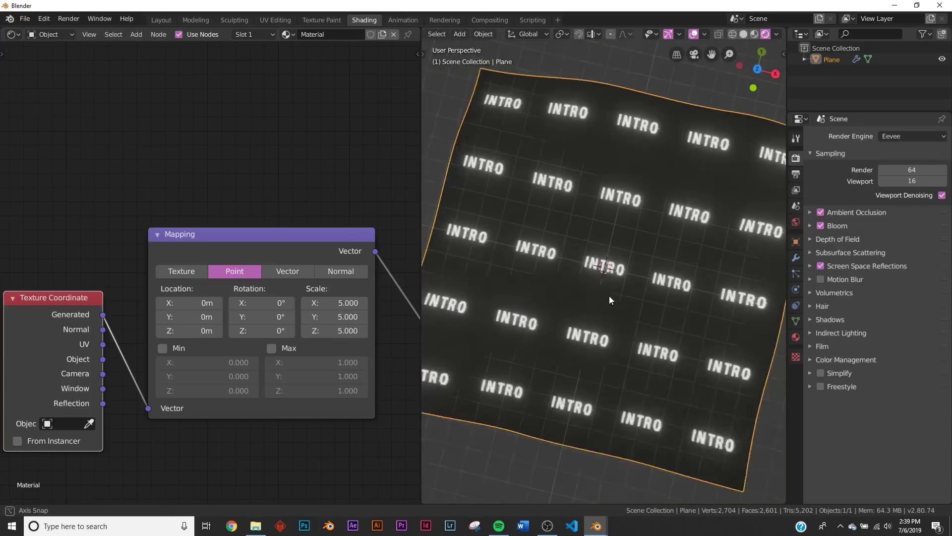
Undo the latest Mapping node adjustments, including the scale changes.
{"action": "left_click_drag", "start_coordinate": [290, 317], "coordinate": [268, 303]}
{"action": "key", "text": "ctrl+z"}
{"action": "key", "text": "ctrl+z"}
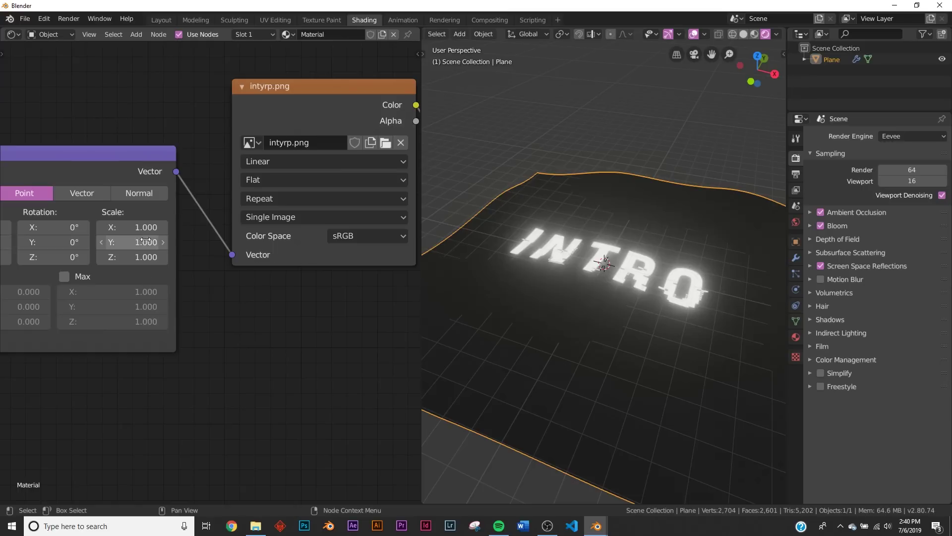
Try different X and Y scale values on the Mapping node, undoing each change.
{"action": "left_click_drag", "start_coordinate": [145, 228], "coordinate": [183, 242]}
{"action": "key", "text": "ctrl+z"}
{"action": "key", "text": "ctrl+z"}
{"action": "middle_click_drag", "start_coordinate": [640, 265], "coordinate": [637, 275]}
{"action": "left_click_drag", "start_coordinate": [144, 242], "coordinate": [194, 227]}
{"action": "key", "text": "ctrl+z"}
{"action": "key", "text": "ctrl+z"}
Change the intyrp.png image texture's extension mode from Repeat to Extend.
{"action": "scroll", "coordinate": [248, 188], "scroll_direction": "up", "scroll_amount": 4}
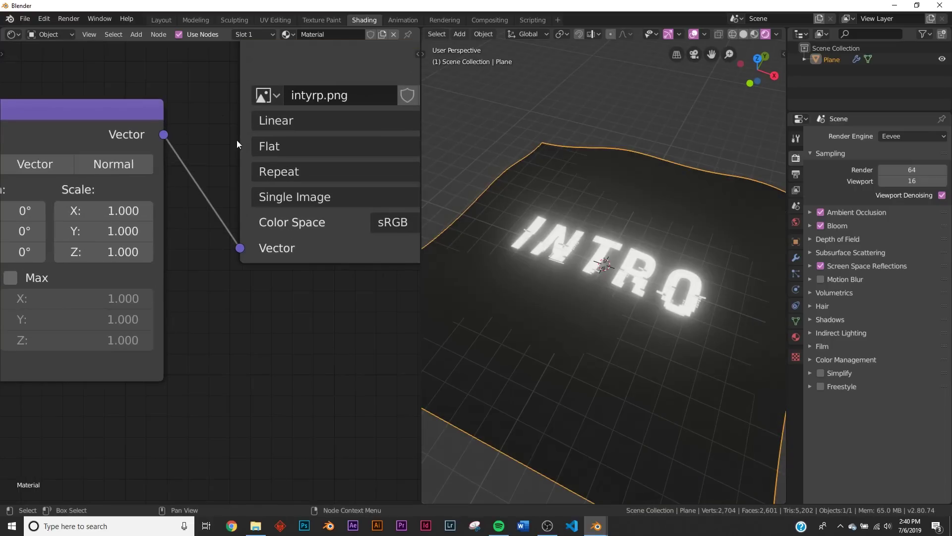
{"action": "middle_click_drag", "start_coordinate": [236, 140], "coordinate": [119, 214]}
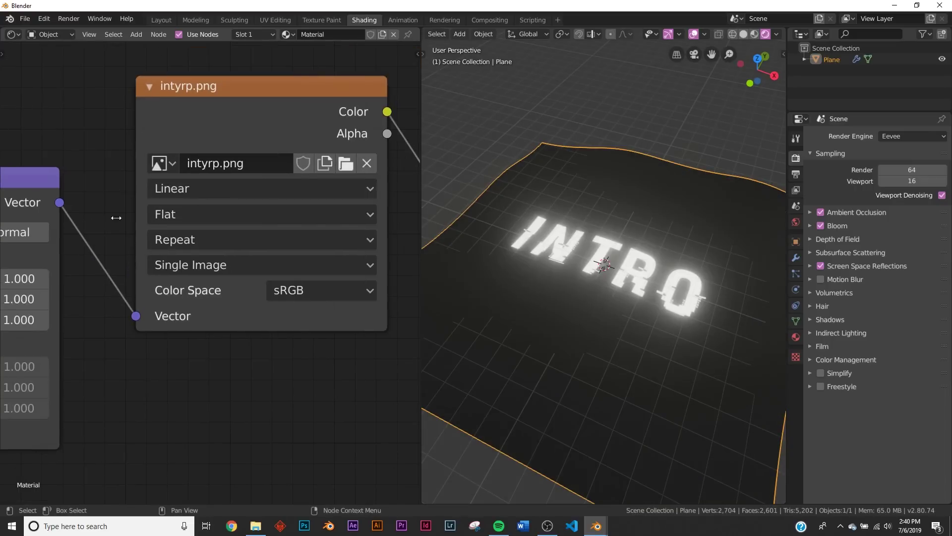
{"action": "left_click", "coordinate": [186, 239]}
{"action": "left_click", "coordinate": [195, 280]}
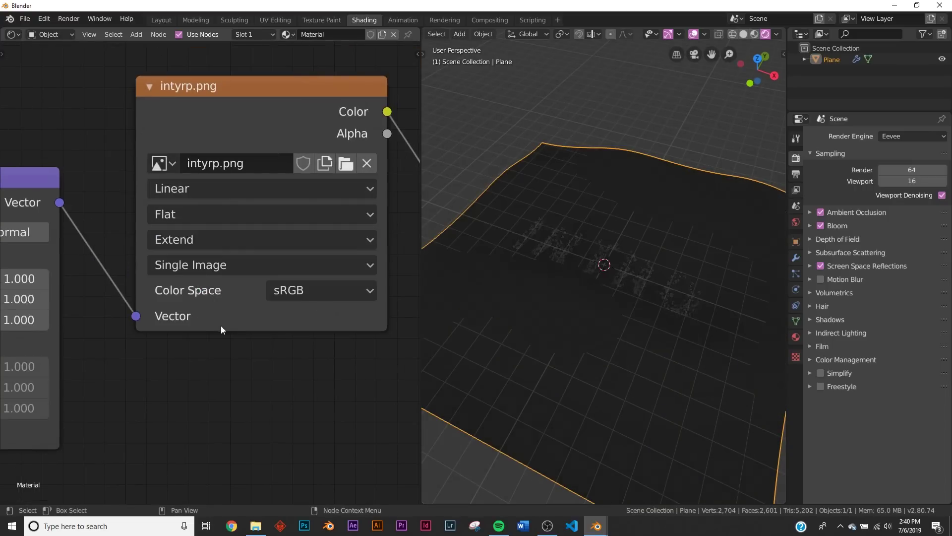
Set the Mapping node's X and Y scale to 3.000 to shrink the text on the plane.
{"action": "middle_click_drag", "start_coordinate": [139, 334], "coordinate": [334, 307]}
{"action": "mouse_move", "coordinate": [198, 252]}
{"action": "left_mouse_down"}
{"action": "mouse_move", "coordinate": [218, 251]}
{"action": "mouse_move", "coordinate": [191, 252]}
{"action": "mouse_move", "coordinate": [204, 252]}
{"action": "mouse_move", "coordinate": [196, 257]}
{"action": "left_mouse_up"}
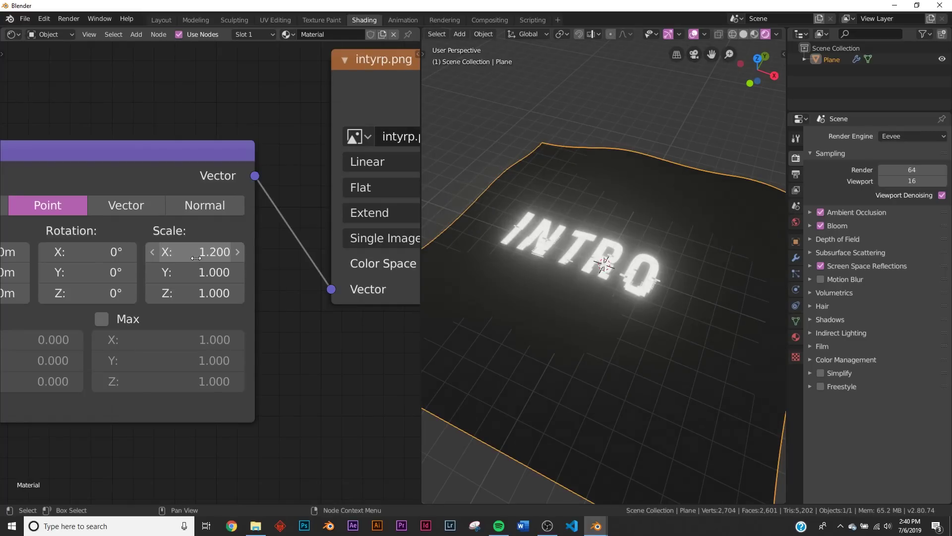
{"action": "key", "text": "BackSpace"}
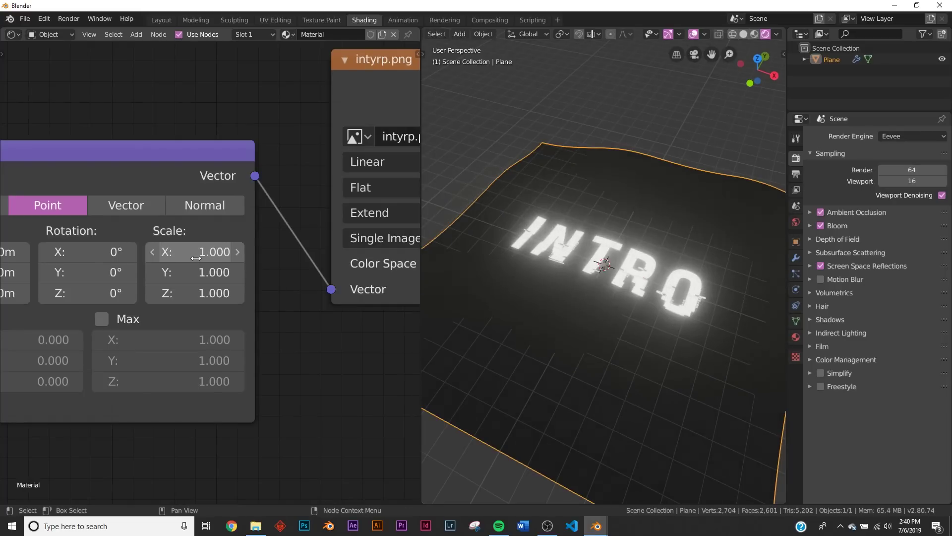
{"action": "left_click", "coordinate": [204, 256]}
{"action": "type", "text": "3"}
{"action": "key", "text": "Return"}
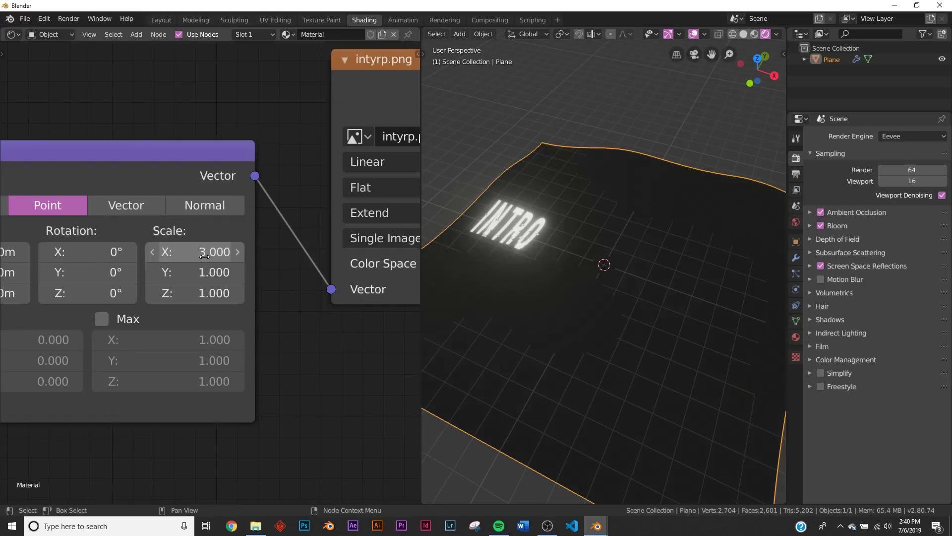
{"action": "double_click", "coordinate": [201, 268]}
{"action": "type", "text": "3"}
{"action": "key", "text": "Return"}
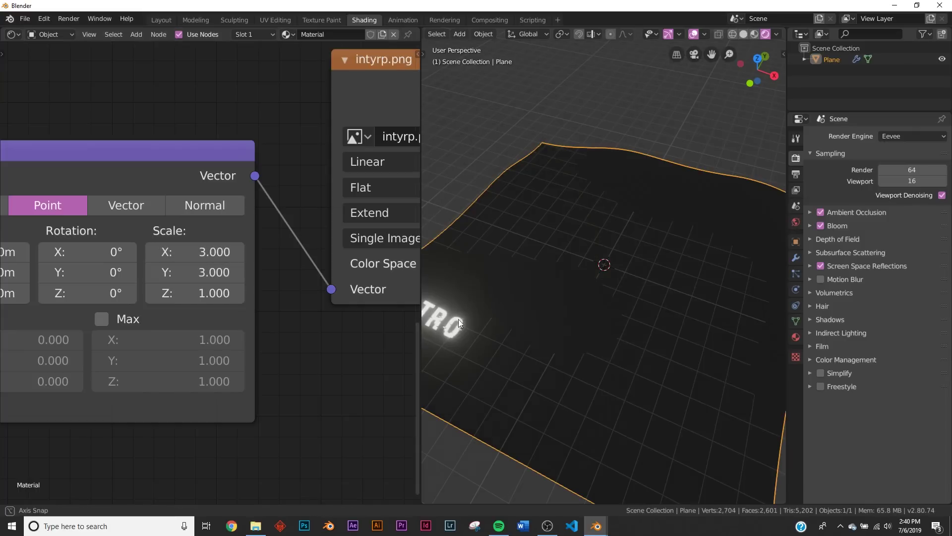
Set the Mapping node's X and Y location to -1 m to centre the text on the plane.
{"action": "middle_click_drag", "start_coordinate": [459, 319], "coordinate": [574, 319]}
{"action": "middle_click_drag", "start_coordinate": [94, 293], "coordinate": [205, 268]}
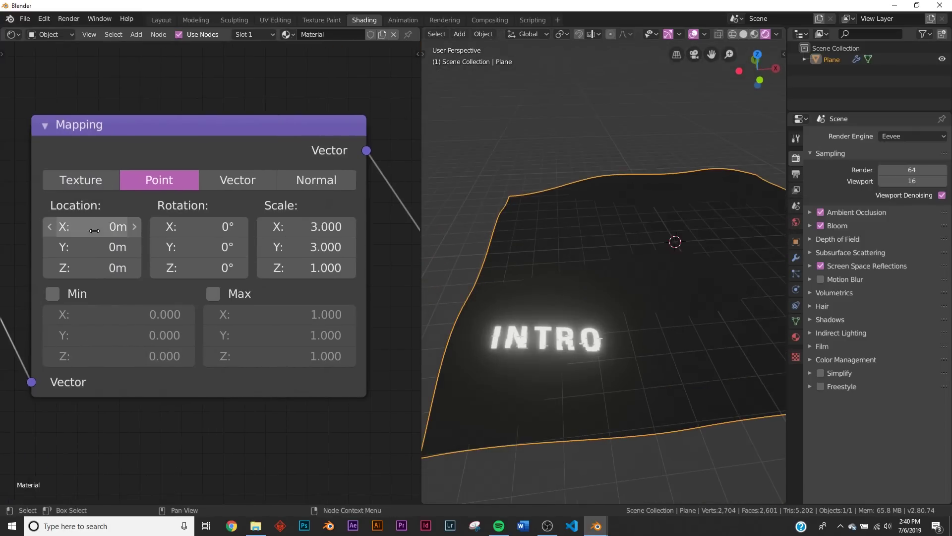
{"action": "middle_click_drag", "start_coordinate": [661, 270], "coordinate": [661, 298]}
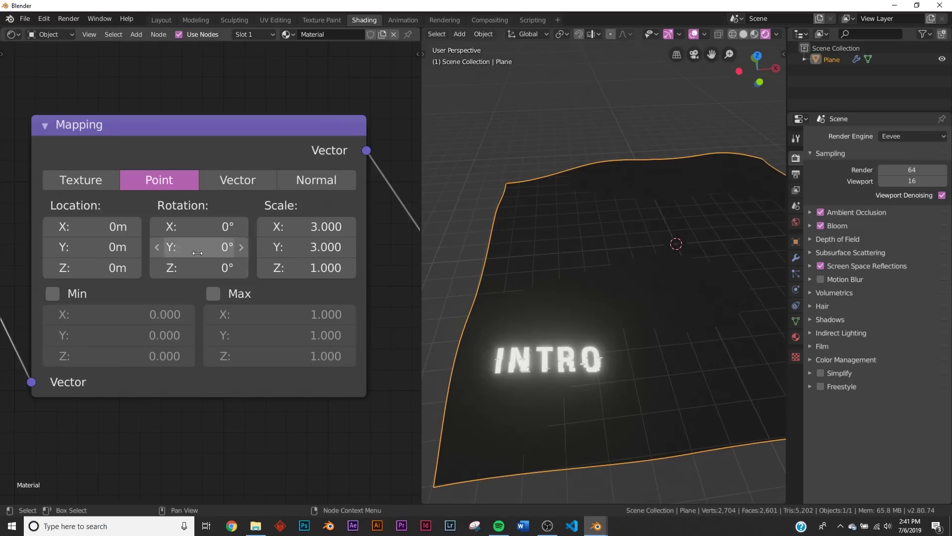
{"action": "left_click", "coordinate": [124, 227]}
{"action": "key", "text": "Return"}
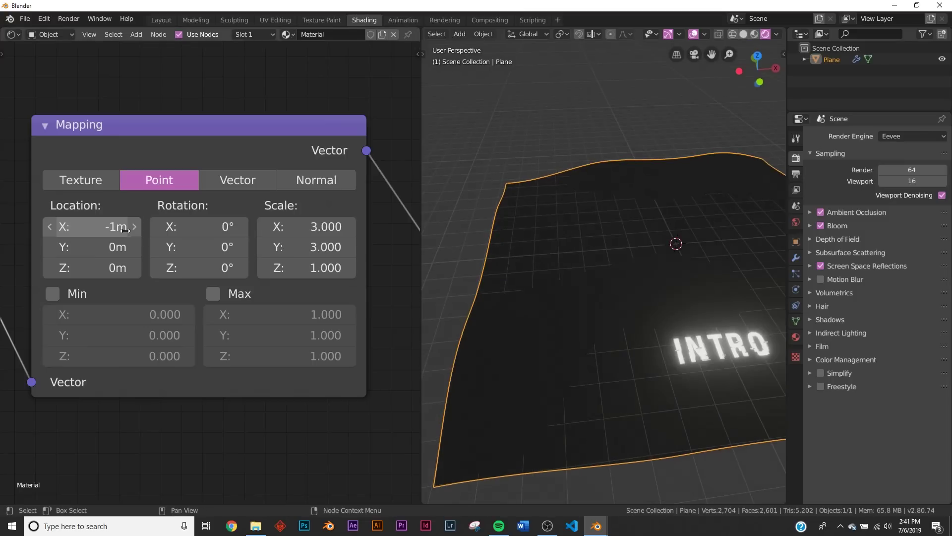
{"action": "left_click", "coordinate": [108, 245]}
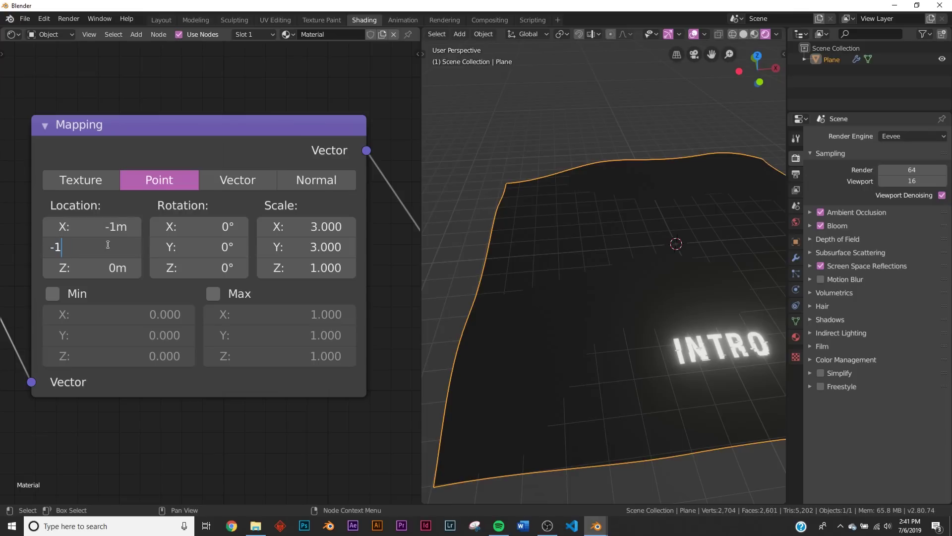
{"action": "type", "text": "-1"}
{"action": "key", "text": "Return"}
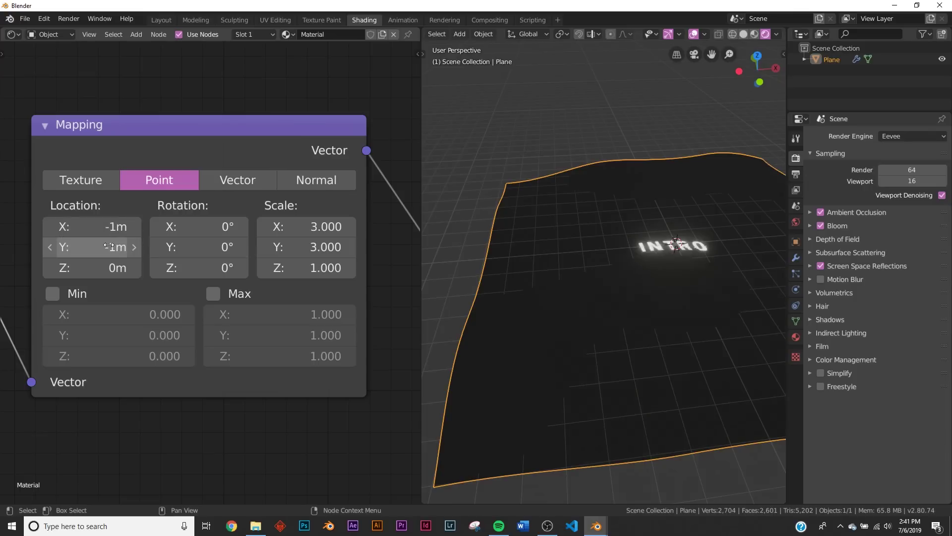
Try shifting the text by stepping the Mapping node's X location to -0.7 m and increasing its Y location.
{"action": "middle_click_drag", "start_coordinate": [714, 283], "coordinate": [573, 299]}
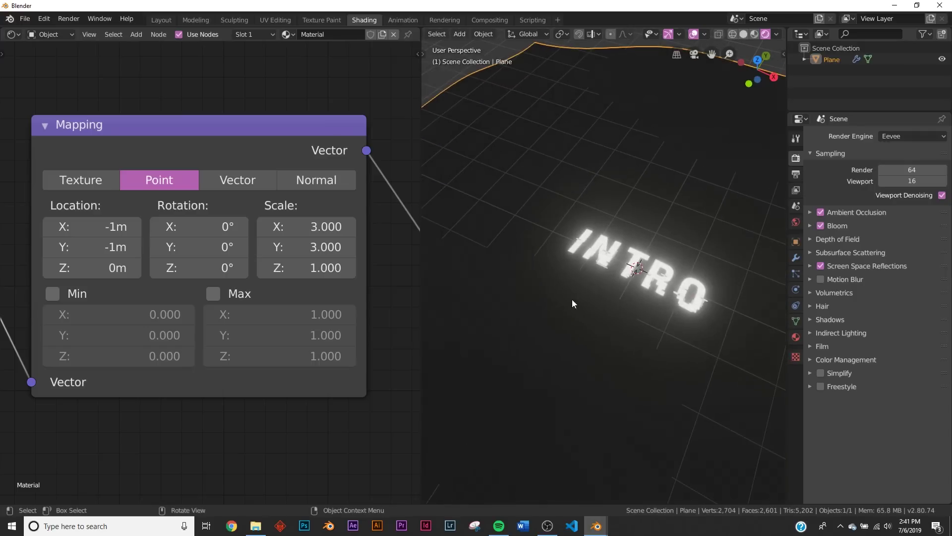
{"action": "left_click", "coordinate": [134, 226]}
{"action": "left_click", "coordinate": [134, 226]}
{"action": "left_click", "coordinate": [134, 227]}
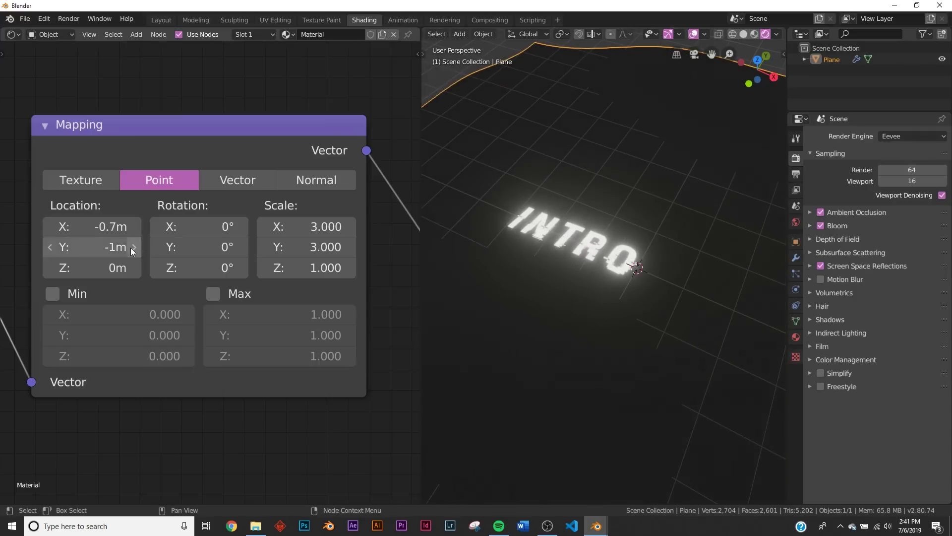
{"action": "left_click", "coordinate": [133, 248]}
{"action": "left_click", "coordinate": [133, 248]}
{"action": "left_click", "coordinate": [133, 247]}
{"action": "scroll", "coordinate": [606, 270], "scroll_direction": "down", "scroll_amount": 4}
{"action": "middle_click_drag", "start_coordinate": [606, 271], "coordinate": [606, 308]}
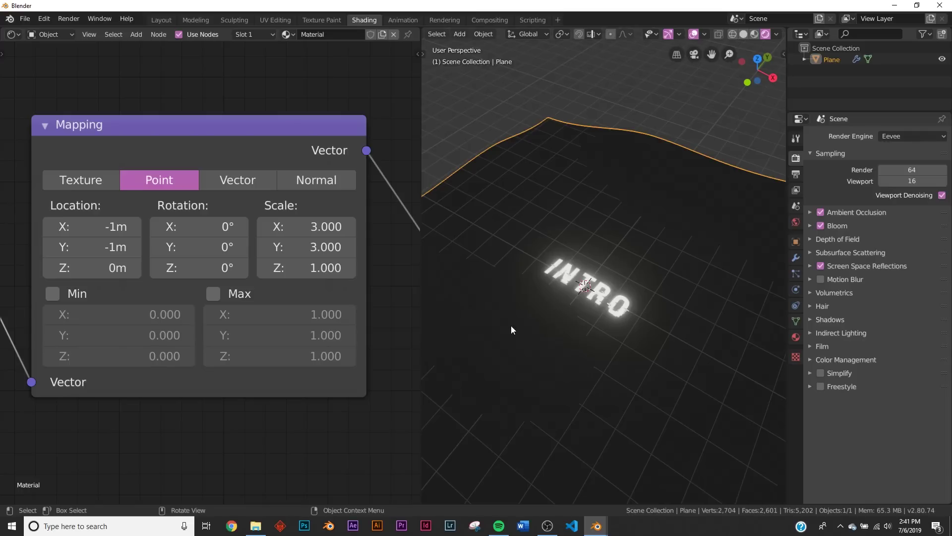
Raise the Principled BSDF node's Metallic value to 1.000.
{"action": "scroll", "coordinate": [348, 313], "scroll_direction": "down", "scroll_amount": 10}
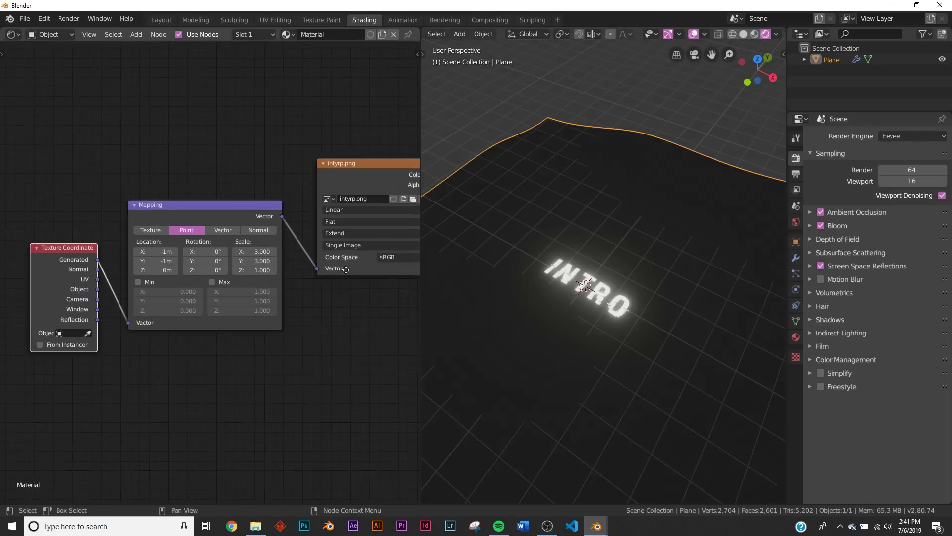
{"action": "middle_click_drag", "start_coordinate": [379, 232], "coordinate": [148, 370]}
{"action": "middle_click_drag", "start_coordinate": [291, 203], "coordinate": [139, 380]}
{"action": "scroll", "coordinate": [218, 226], "scroll_direction": "up", "scroll_amount": 2}
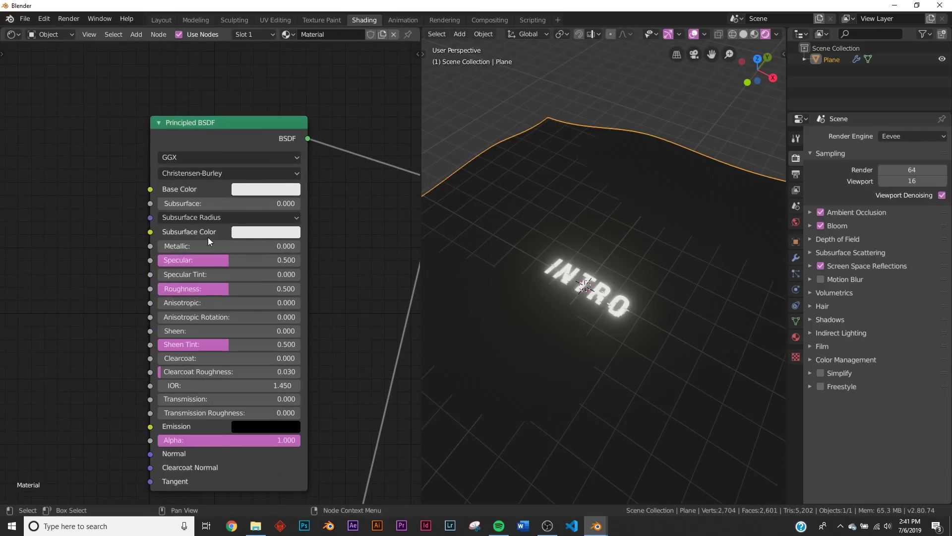
{"action": "left_click_drag", "start_coordinate": [208, 246], "coordinate": [368, 263]}
Add a point light to the scene.
{"action": "middle_click_drag", "start_coordinate": [634, 359], "coordinate": [629, 326]}
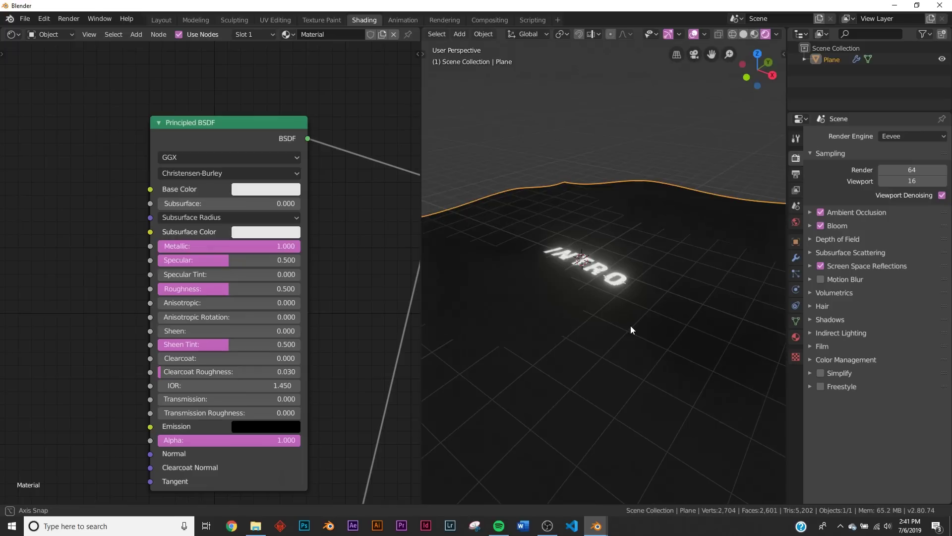
{"action": "key", "text": "shift+a"}
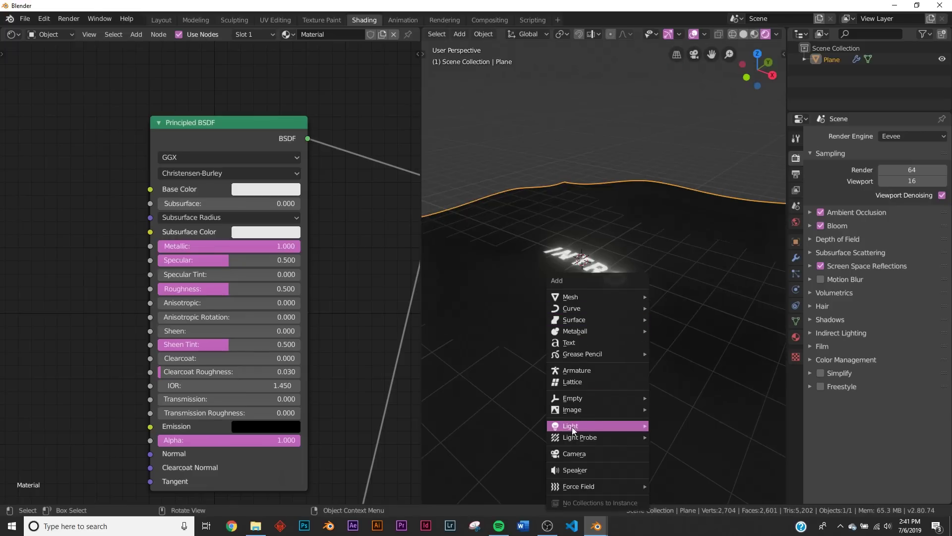
{"action": "left_click", "coordinate": [667, 427]}
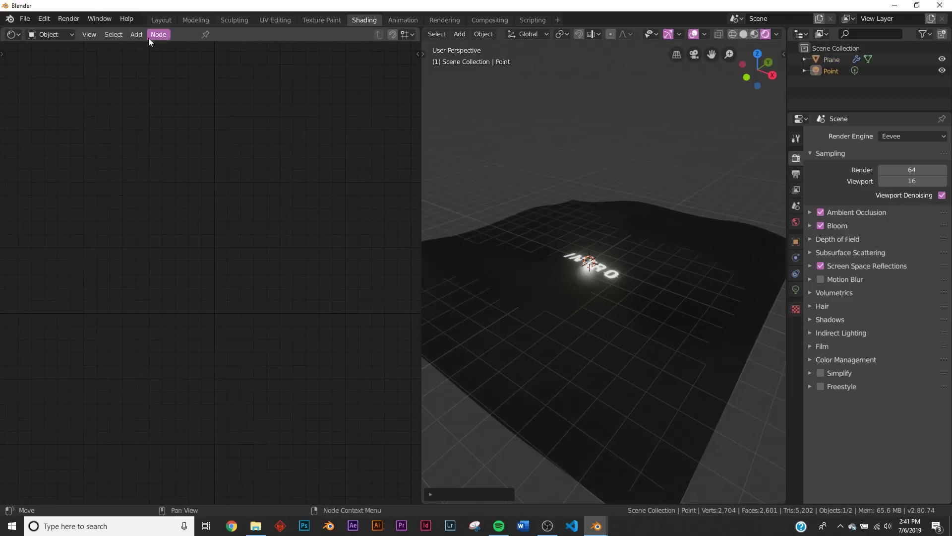
In the Layout workspace, raise the point light about 2.87 m, shift it along Y, and move it about 3.62 m along X.
{"action": "left_click", "coordinate": [158, 20]}
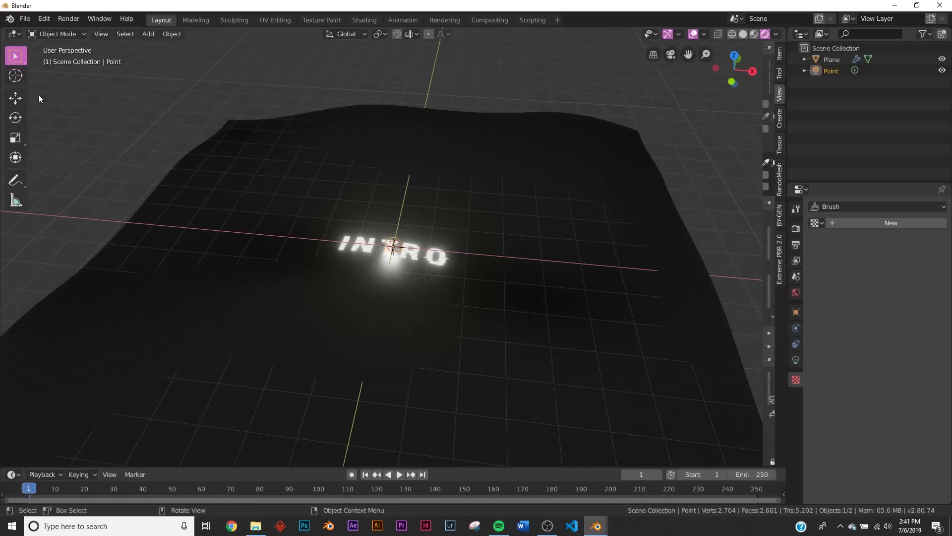
{"action": "middle_click_drag", "start_coordinate": [372, 221], "coordinate": [300, 201]}
{"action": "left_click_drag", "start_coordinate": [392, 211], "coordinate": [396, 112]}
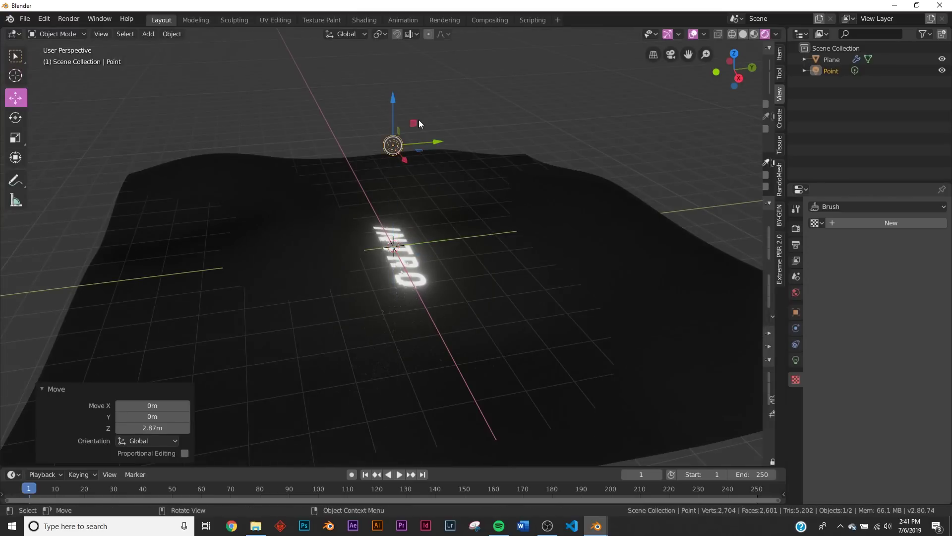
{"action": "left_click_drag", "start_coordinate": [444, 136], "coordinate": [648, 135]}
{"action": "middle_click_drag", "start_coordinate": [610, 158], "coordinate": [624, 200]}
{"action": "left_click_drag", "start_coordinate": [628, 192], "coordinate": [715, 310]}
{"action": "left_click", "coordinate": [716, 308]}
{"action": "middle_click_drag", "start_coordinate": [430, 334], "coordinate": [504, 313]}
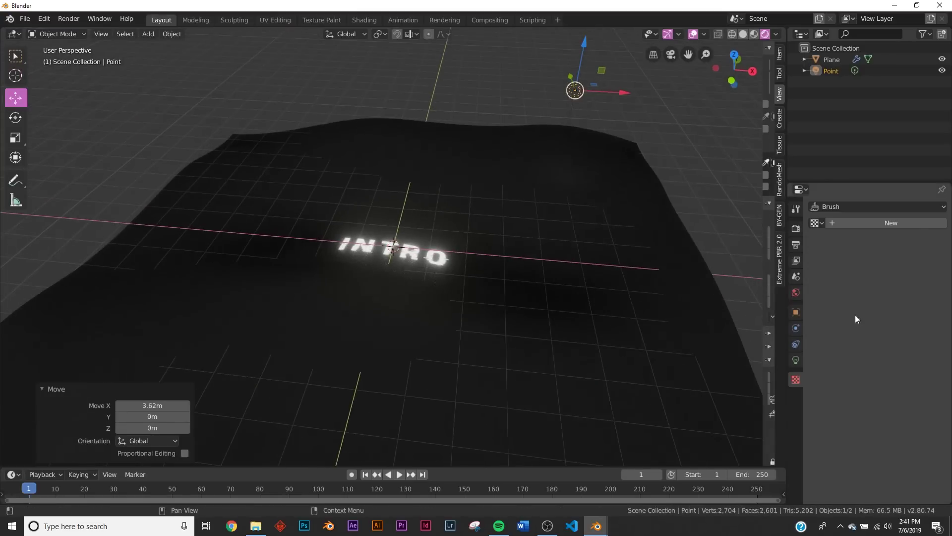
Set the point light's power to 100 W.
{"action": "left_click", "coordinate": [796, 359]}
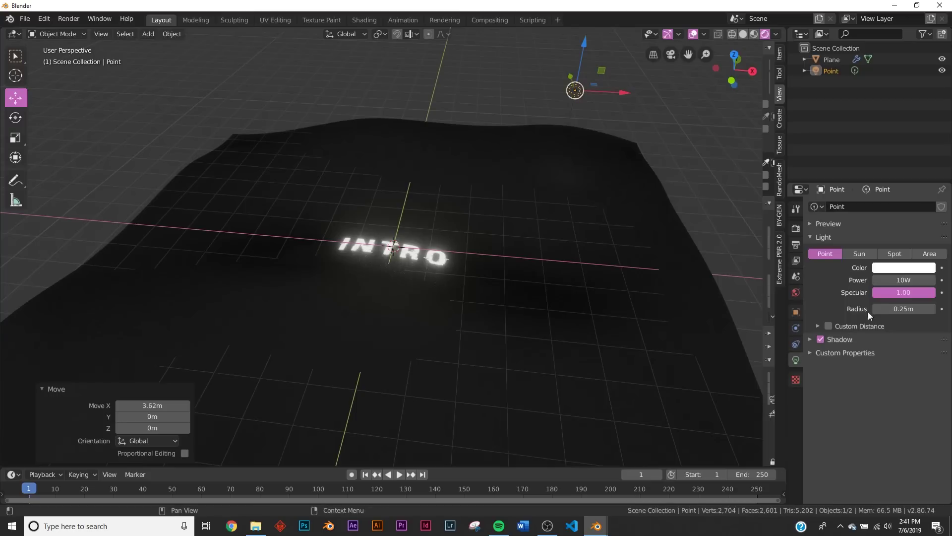
{"action": "left_click", "coordinate": [893, 279]}
{"action": "type", "text": "100"}
{"action": "key", "text": "Return"}
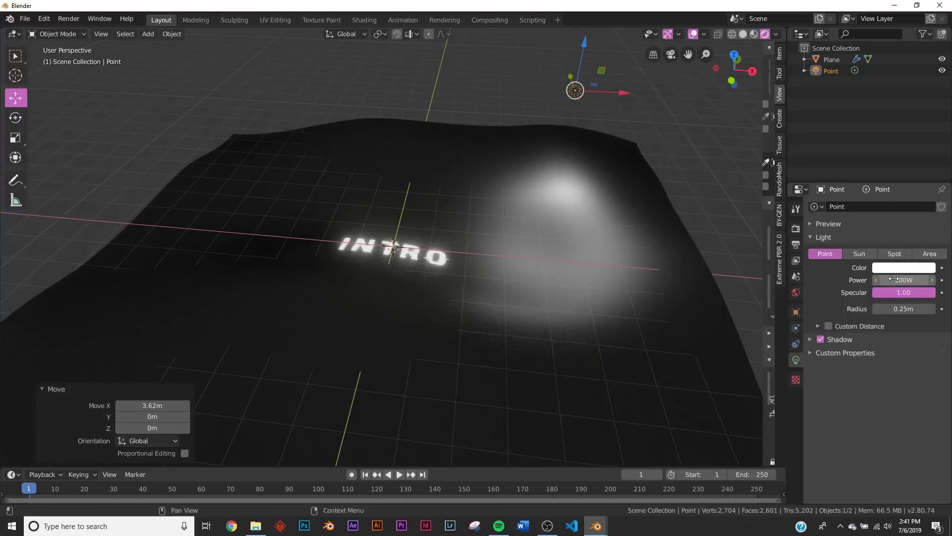
{"action": "middle_click_drag", "start_coordinate": [734, 307], "coordinate": [527, 301]}
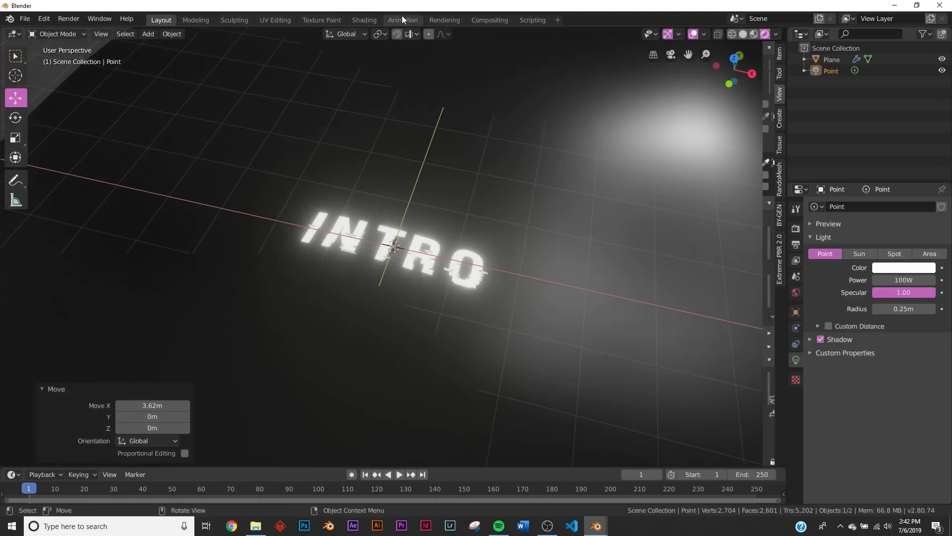
Return to the Shading workspace and select the plane to bring up its material nodes.
{"action": "left_click", "coordinate": [365, 20]}
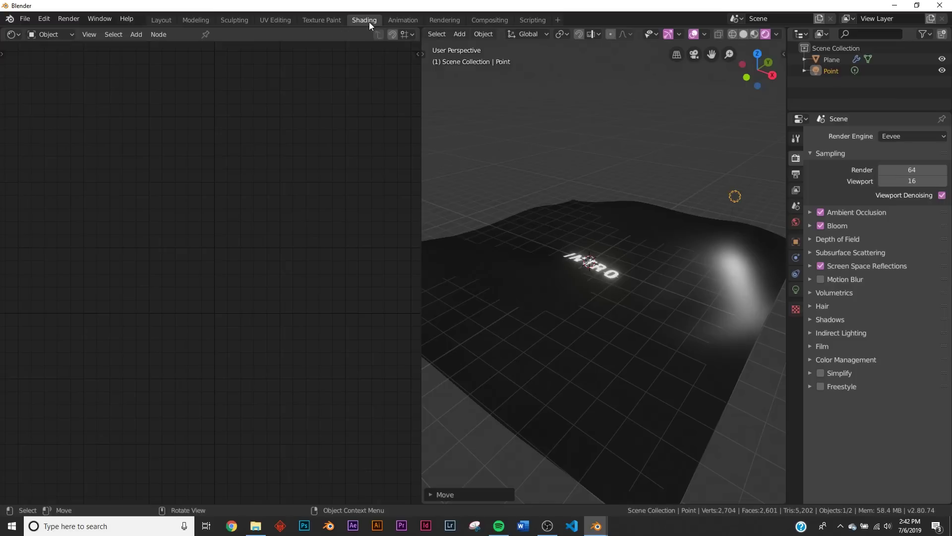
{"action": "middle_click_drag", "start_coordinate": [570, 248], "coordinate": [632, 249]}
{"action": "left_click", "coordinate": [632, 249]}
{"action": "middle_click_drag", "start_coordinate": [693, 257], "coordinate": [698, 277]}
{"action": "scroll", "coordinate": [675, 299], "scroll_direction": "up", "scroll_amount": 6}
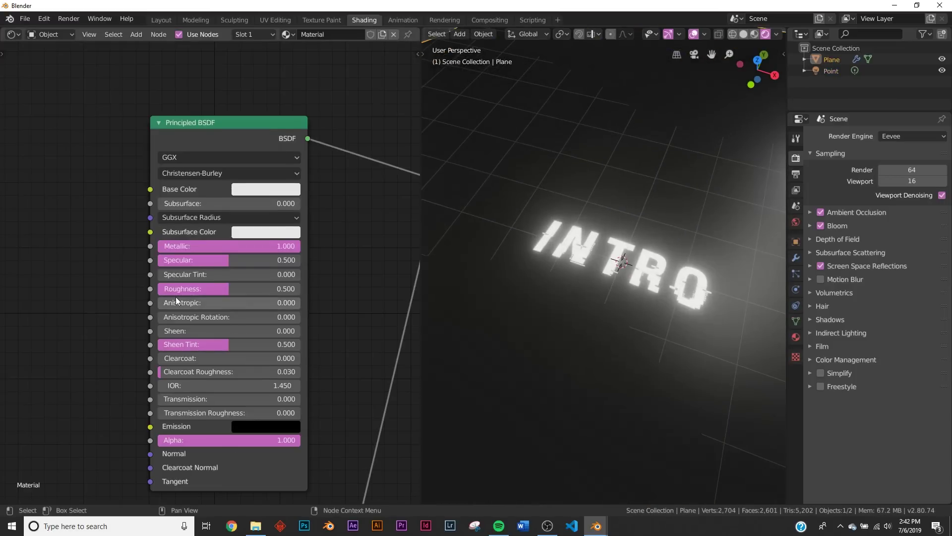
Add a Voronoi Texture node and place it well to the left of the Principled BSDF node.
{"action": "middle_click_drag", "start_coordinate": [175, 293], "coordinate": [291, 217]}
{"action": "key", "text": "shift+a"}
{"action": "left_click", "coordinate": [191, 185]}
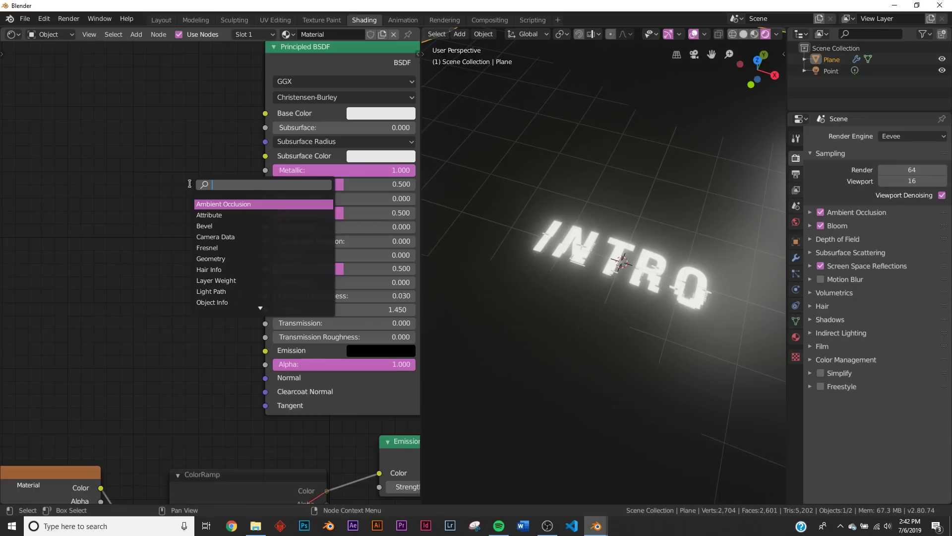
{"action": "type", "text": "vor"}
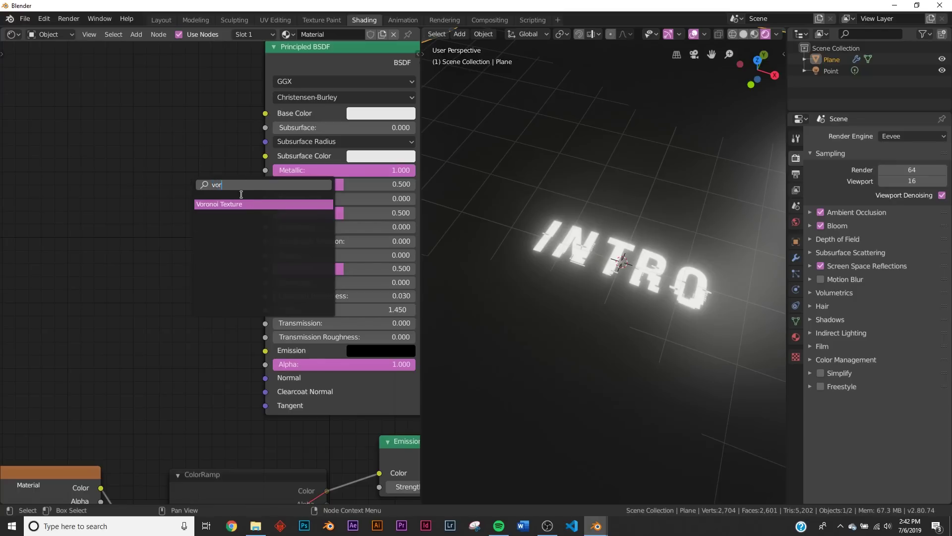
{"action": "key", "text": "Return"}
{"action": "left_click", "coordinate": [80, 159]}
{"action": "left_click_drag", "start_coordinate": [136, 181], "coordinate": [150, 184]}
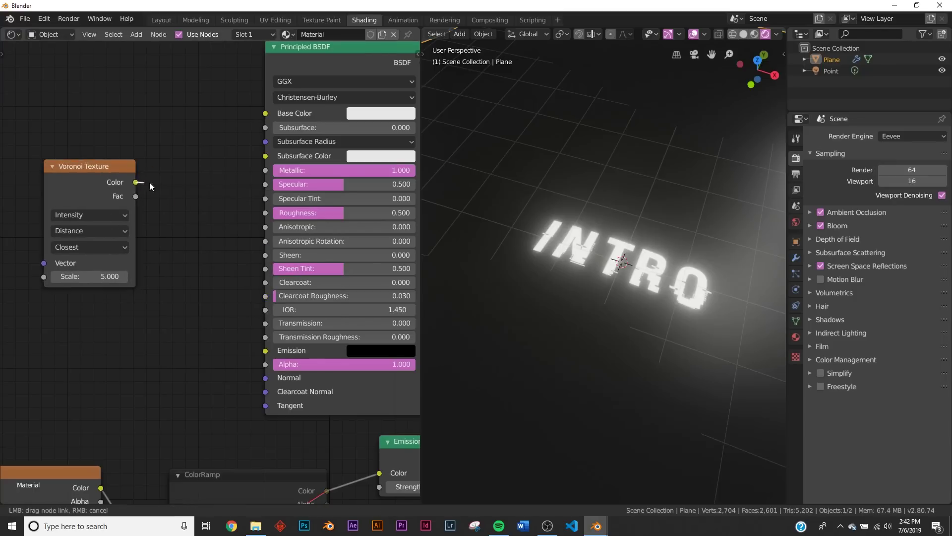
{"action": "left_click_drag", "start_coordinate": [231, 263], "coordinate": [229, 262]}
{"action": "middle_click_drag", "start_coordinate": [99, 168], "coordinate": [274, 99]}
{"action": "left_click_drag", "start_coordinate": [254, 94], "coordinate": [104, 102]}
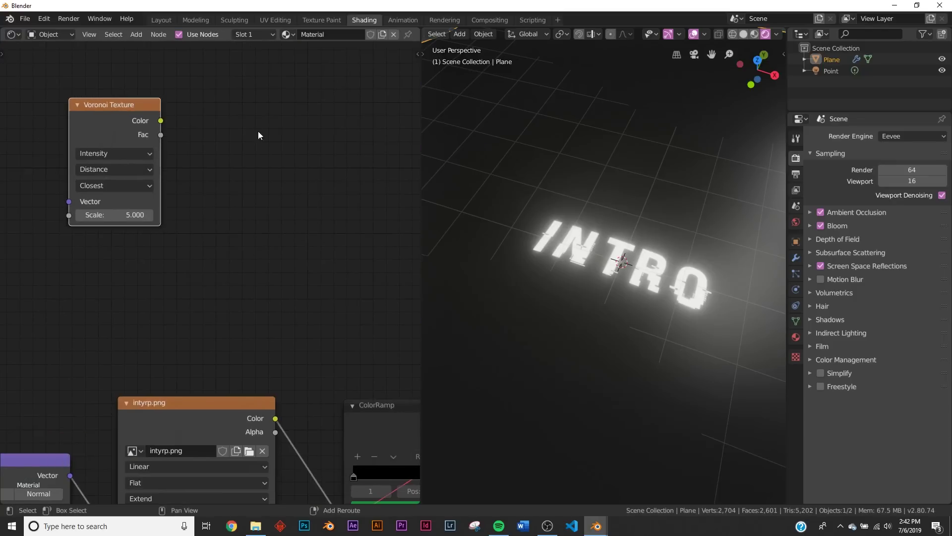
Add a Bump node between the Voronoi Texture and Principled BSDF, and connect its Normal output to the Principled BSDF Normal input.
{"action": "left_click", "coordinate": [273, 132]}
{"action": "scroll", "coordinate": [277, 134], "scroll_direction": "down", "scroll_amount": 3}
{"action": "middle_click_drag", "start_coordinate": [289, 158], "coordinate": [259, 162]}
{"action": "key", "text": "shift+a"}
{"action": "type", "text": "s"}
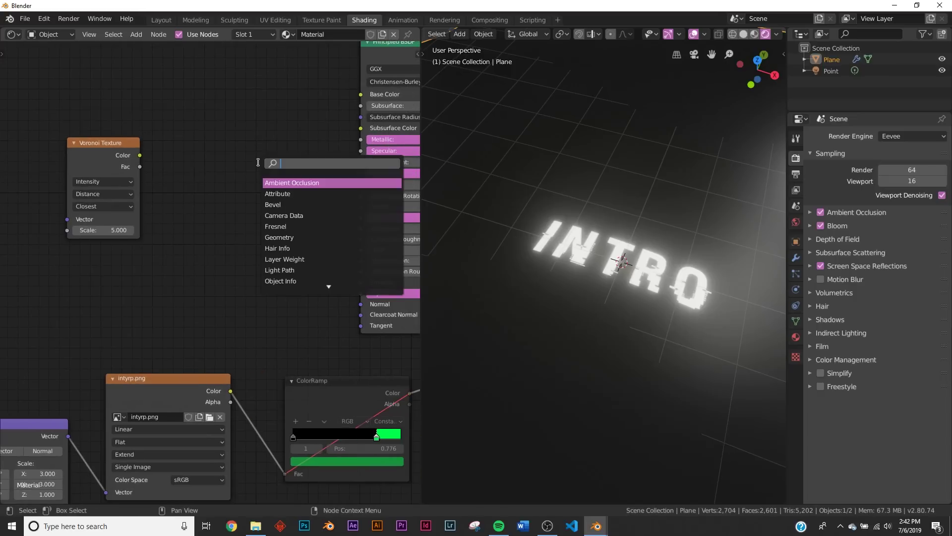
{"action": "type", "text": "bump"}
{"action": "key", "text": "Return"}
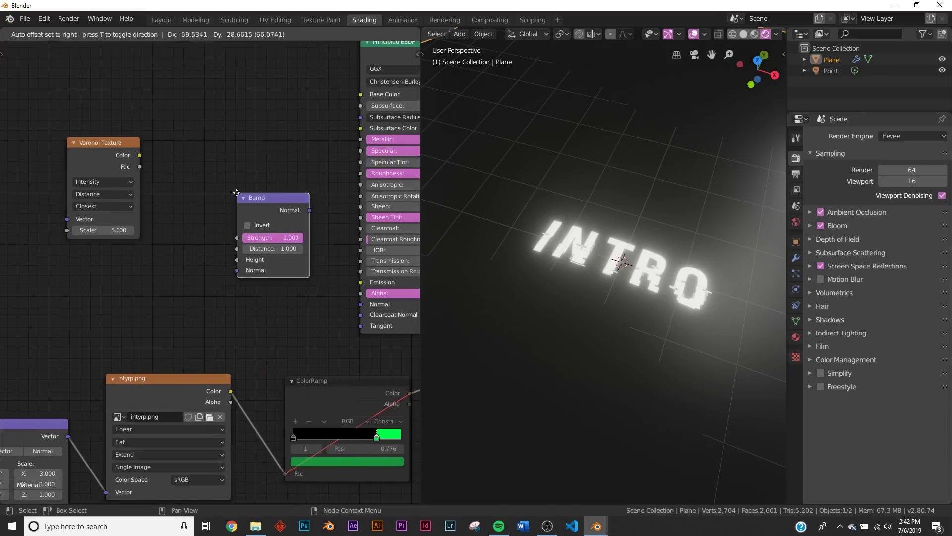
{"action": "left_click", "coordinate": [213, 240]}
{"action": "left_click_drag", "start_coordinate": [286, 256], "coordinate": [353, 300]}
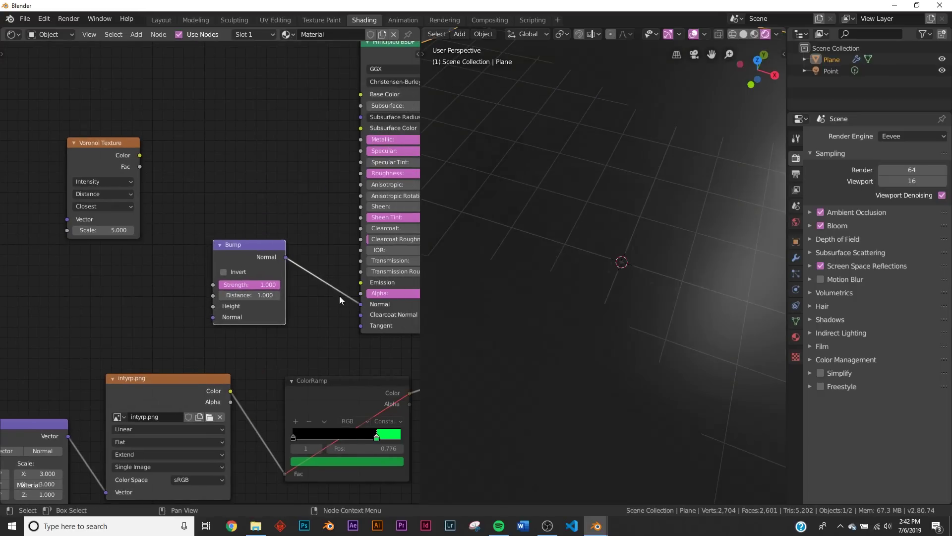
Connect the Voronoi Texture's Color output to the Bump node's Height input.
{"action": "left_click_drag", "start_coordinate": [140, 155], "coordinate": [201, 262]}
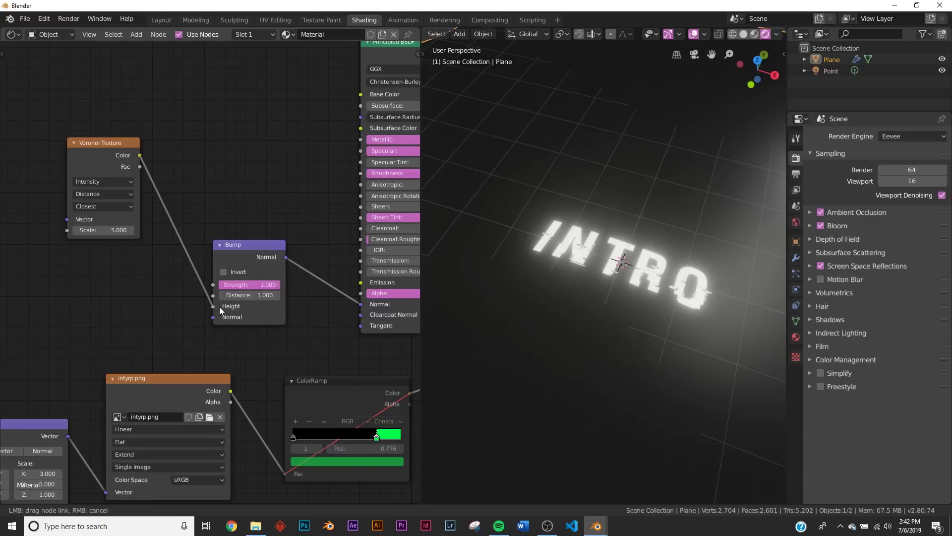
{"action": "left_click_drag", "start_coordinate": [219, 306], "coordinate": [219, 306]}
{"action": "middle_click_drag", "start_coordinate": [711, 159], "coordinate": [595, 251]}
Duplicate the Texture Coordinate and Mapping nodes together and place the copies before the Voronoi Texture node.
{"action": "middle_click_drag", "start_coordinate": [72, 326], "coordinate": [278, 272]}
{"action": "scroll", "coordinate": [279, 272], "scroll_direction": "down", "scroll_amount": 1}
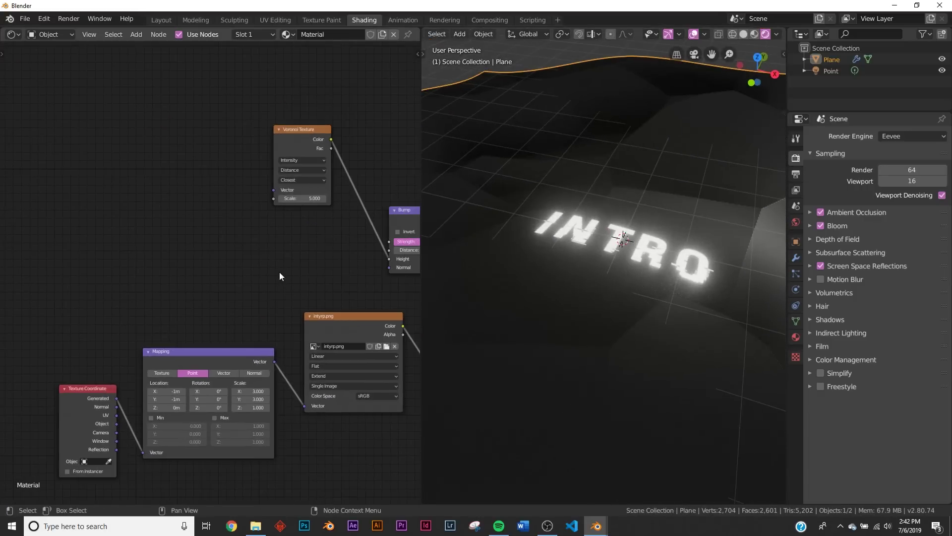
{"action": "left_click", "coordinate": [183, 350]}
{"action": "left_click_drag", "start_coordinate": [92, 331], "coordinate": [197, 406]}
{"action": "key", "text": "shift+d"}
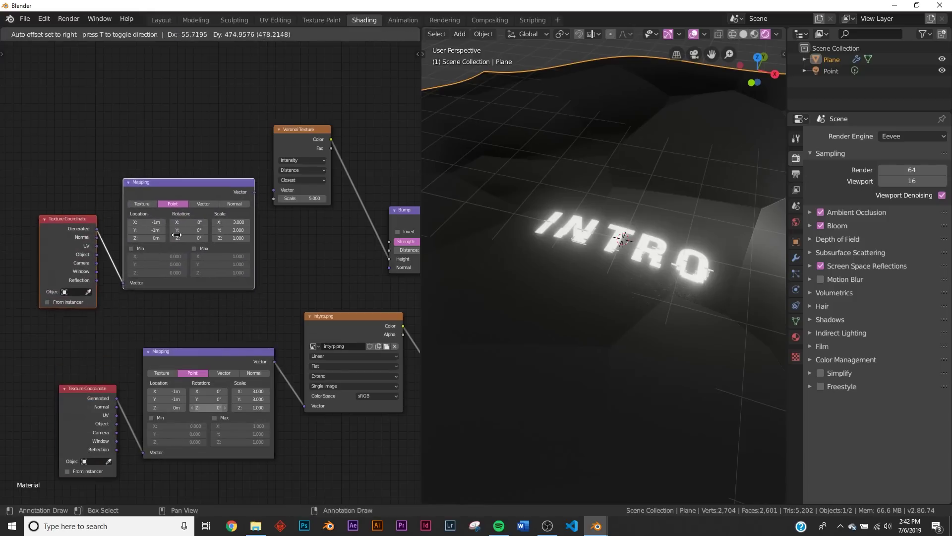
{"action": "left_click", "coordinate": [234, 183]}
Feed the duplicated Mapping node from the Object coordinates and connect its Vector output to the Voronoi Texture's Vector input.
{"action": "left_click_drag", "start_coordinate": [90, 227], "coordinate": [119, 258]}
{"action": "left_click_drag", "start_coordinate": [248, 165], "coordinate": [275, 192]}
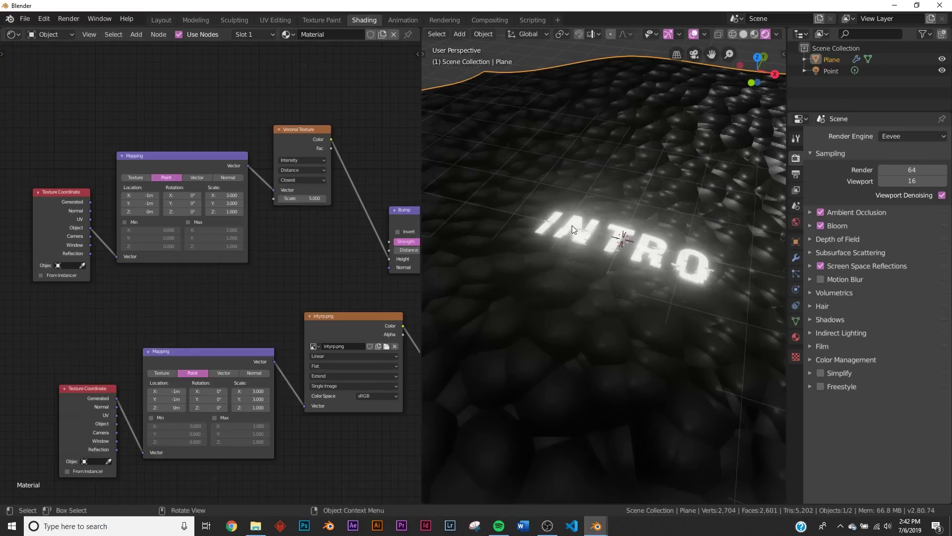
{"action": "middle_click_drag", "start_coordinate": [574, 226], "coordinate": [591, 248]}
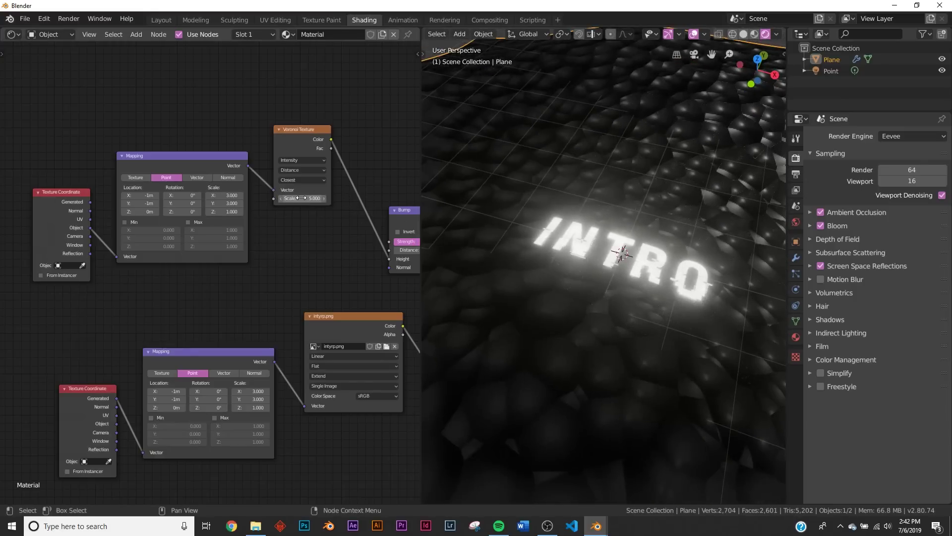
Set the Voronoi Texture's scale to 1.5 and its distance metric to Minkowski.
{"action": "left_click_drag", "start_coordinate": [303, 198], "coordinate": [283, 199]}
{"action": "scroll", "coordinate": [254, 190], "scroll_direction": "up", "scroll_amount": 4}
{"action": "middle_click_drag", "start_coordinate": [254, 190], "coordinate": [155, 238]}
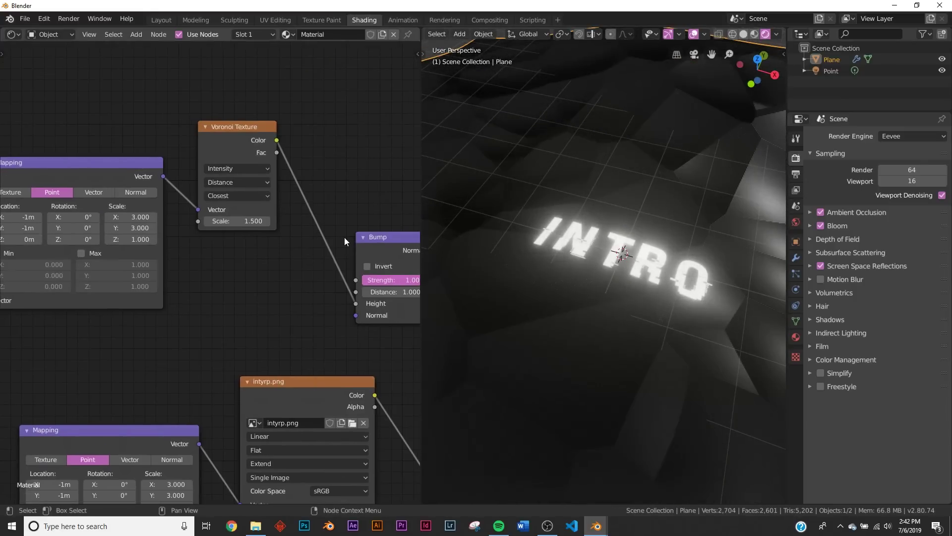
{"action": "scroll", "coordinate": [243, 171], "scroll_direction": "up", "scroll_amount": 2}
{"action": "left_click", "coordinate": [240, 139]}
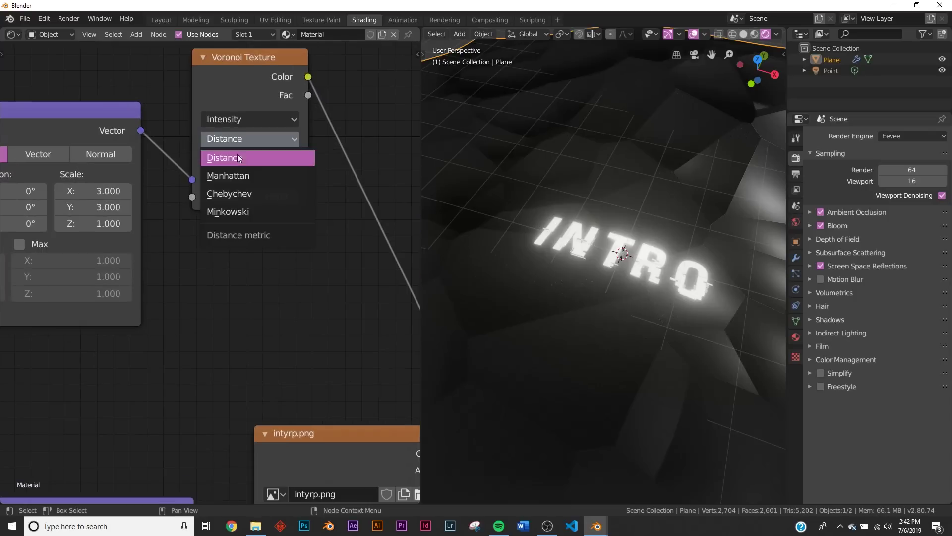
{"action": "left_click", "coordinate": [238, 208]}
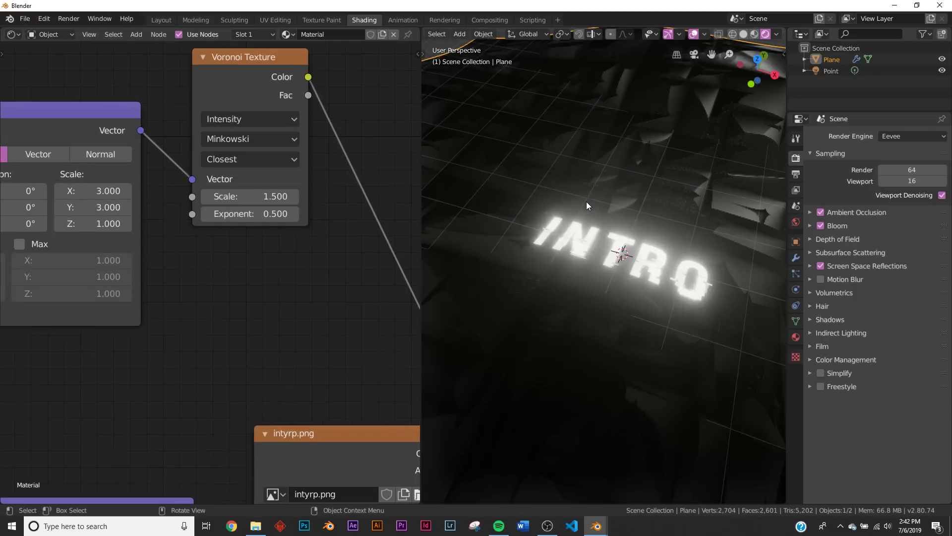
Switch the Voronoi Texture's coloring to Cells and set its exponent to 8.8.
{"action": "left_click", "coordinate": [264, 123]}
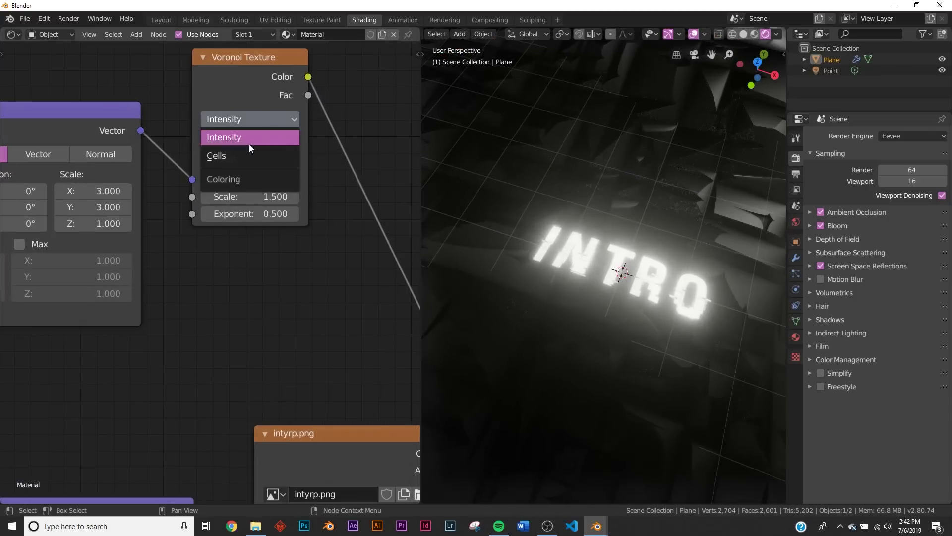
{"action": "left_click", "coordinate": [248, 155]}
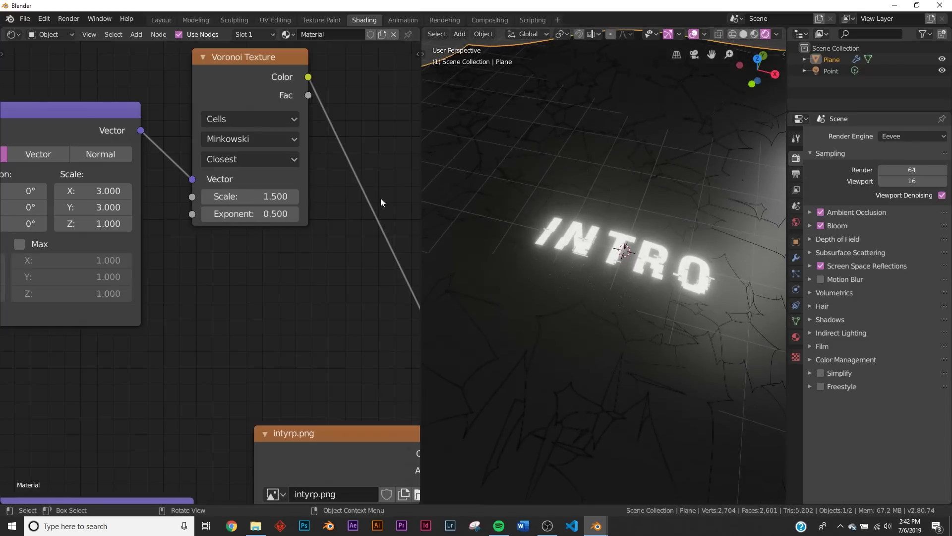
{"action": "left_click_drag", "start_coordinate": [257, 207], "coordinate": [233, 213]}
{"action": "middle_click_drag", "start_coordinate": [644, 232], "coordinate": [606, 297]}
Add a ColorRamp node above the Bump node and connect its Color output to the Principled BSDF's Roughness.
{"action": "middle_click_drag", "start_coordinate": [347, 223], "coordinate": [153, 243]}
{"action": "middle_click_drag", "start_coordinate": [372, 210], "coordinate": [228, 227]}
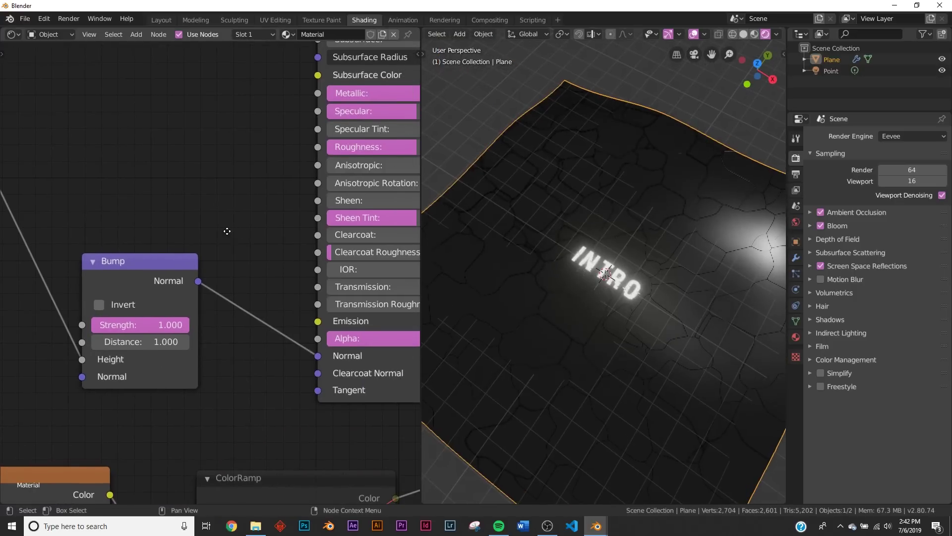
{"action": "key", "text": "shift+a"}
{"action": "left_click", "coordinate": [228, 176]}
{"action": "type", "text": "col"}
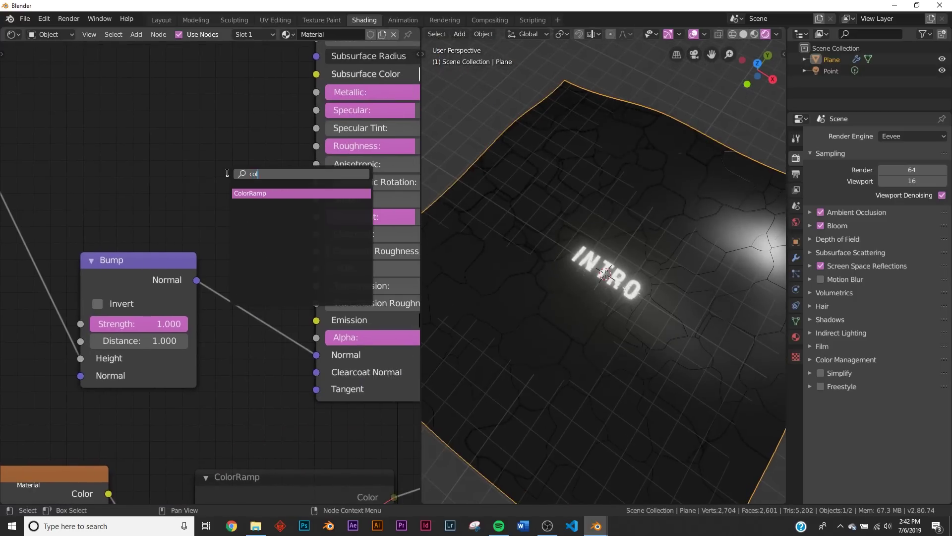
{"action": "left_click", "coordinate": [298, 193]}
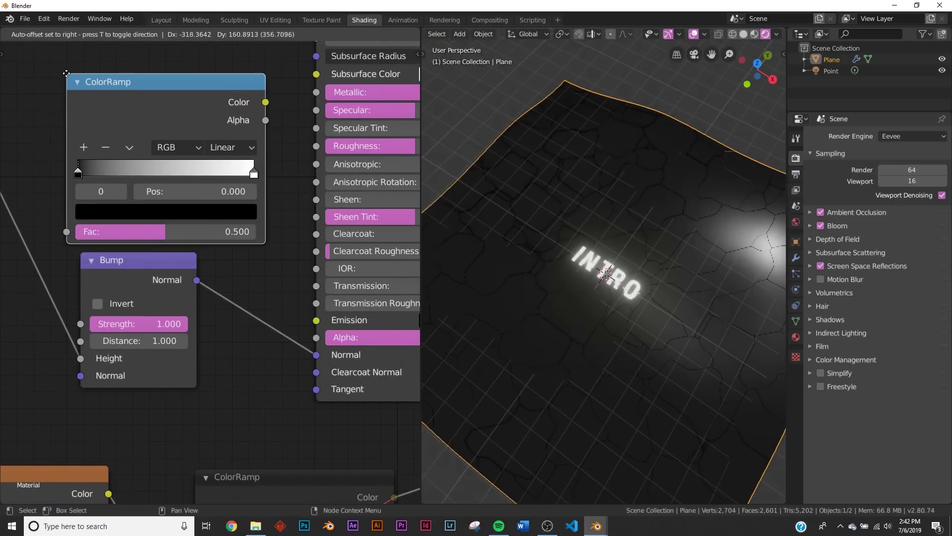
{"action": "left_click", "coordinate": [253, 100]}
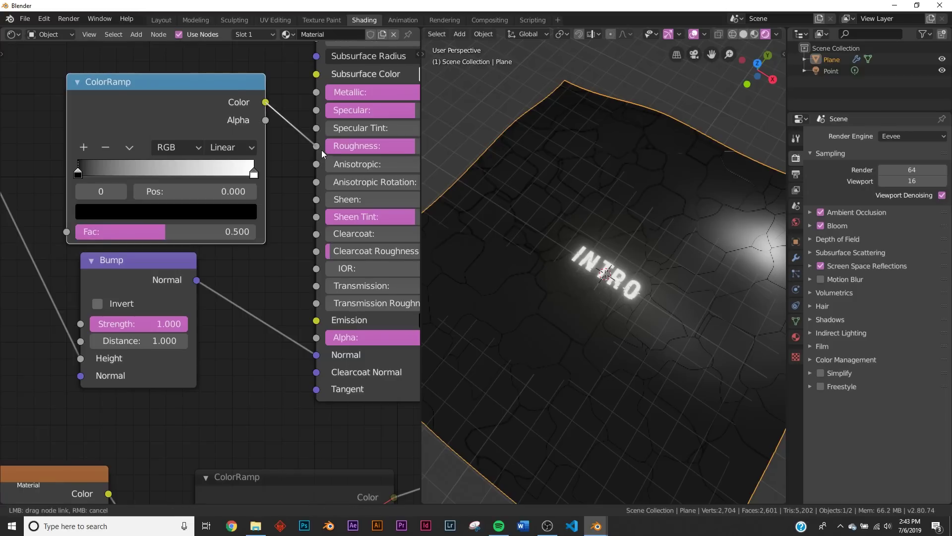
Connect the Voronoi Texture's Color output to the new ColorRamp's Fac input and inspect the plane's surface.
{"action": "middle_click_drag", "start_coordinate": [246, 212], "coordinate": [426, 214]}
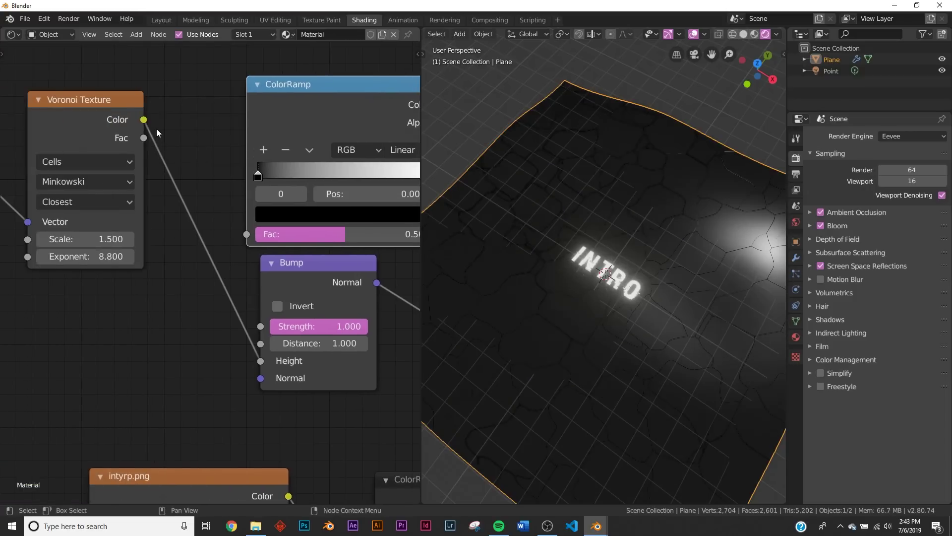
{"action": "left_click_drag", "start_coordinate": [145, 120], "coordinate": [191, 163]}
{"action": "left_click_drag", "start_coordinate": [245, 238], "coordinate": [245, 239]}
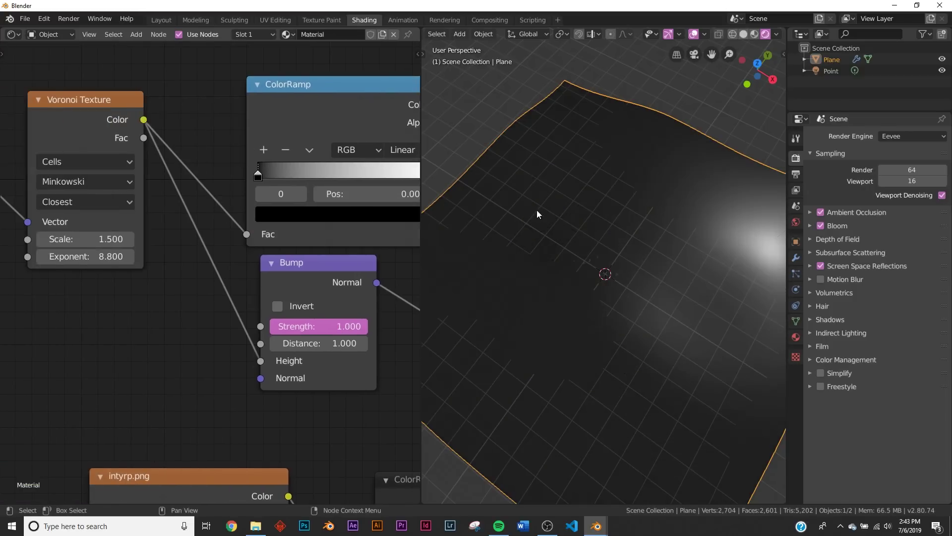
{"action": "middle_click_drag", "start_coordinate": [537, 209], "coordinate": [646, 257]}
{"action": "scroll", "coordinate": [646, 257], "scroll_direction": "down", "scroll_amount": 5}
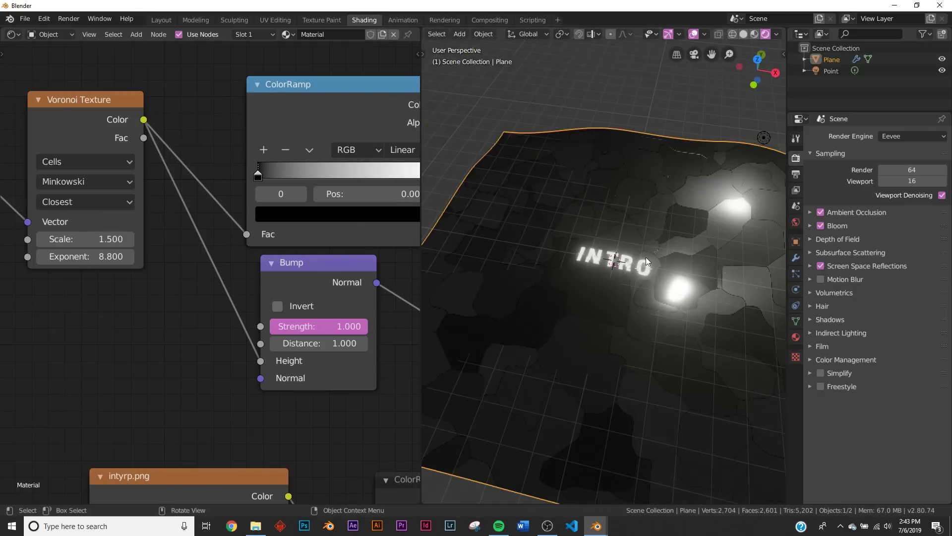
Brighten the Principled BSDF's Base Color to pure white with a value of 1.0.
{"action": "middle_click_drag", "start_coordinate": [194, 120], "coordinate": [15, 303]}
{"action": "middle_click_drag", "start_coordinate": [353, 239], "coordinate": [257, 223]}
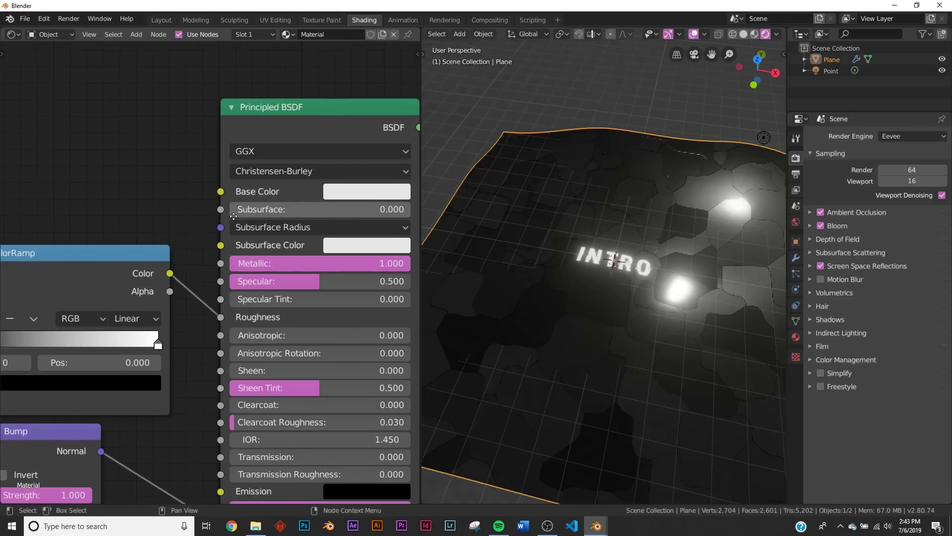
{"action": "left_click", "coordinate": [381, 192]}
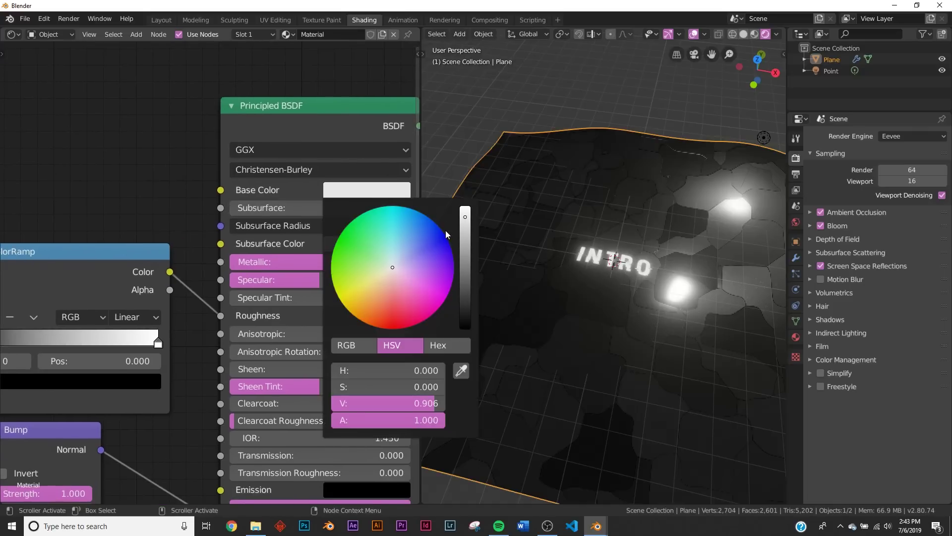
{"action": "left_click_drag", "start_coordinate": [465, 235], "coordinate": [465, 208]}
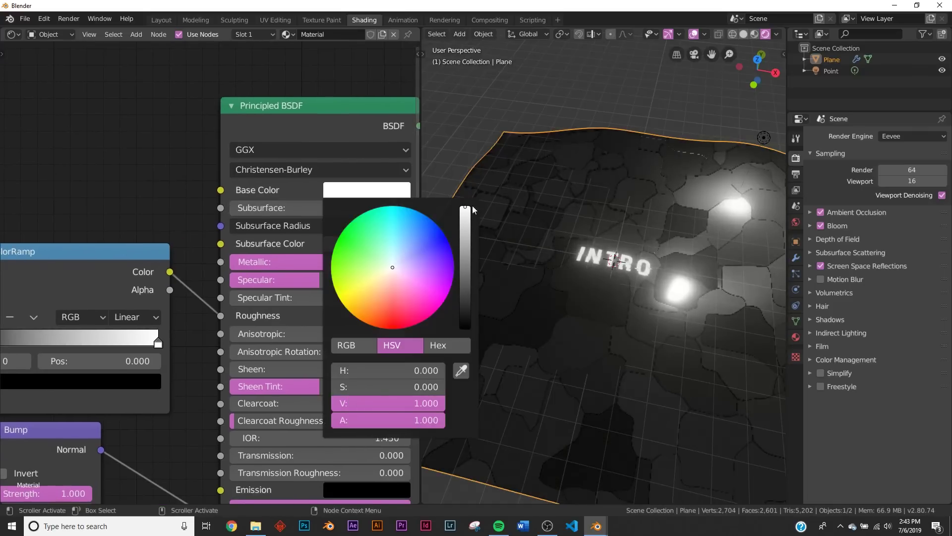
{"action": "middle_click_drag", "start_coordinate": [432, 264], "coordinate": [653, 296]}
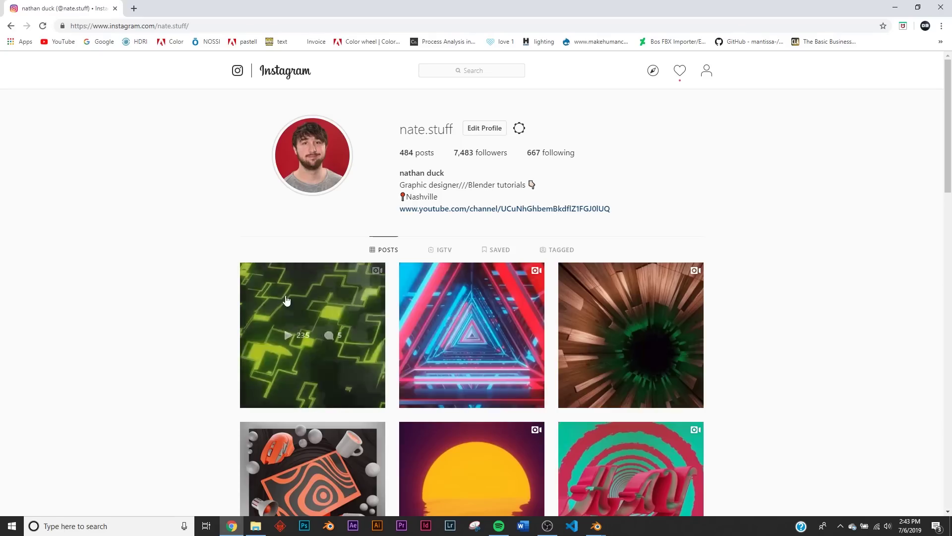
View the green glowing line-pattern video post on the Instagram profile as a reference, and return to Blender.
{"action": "left_click", "coordinate": [287, 300]}
{"action": "left_click", "coordinate": [400, 280]}
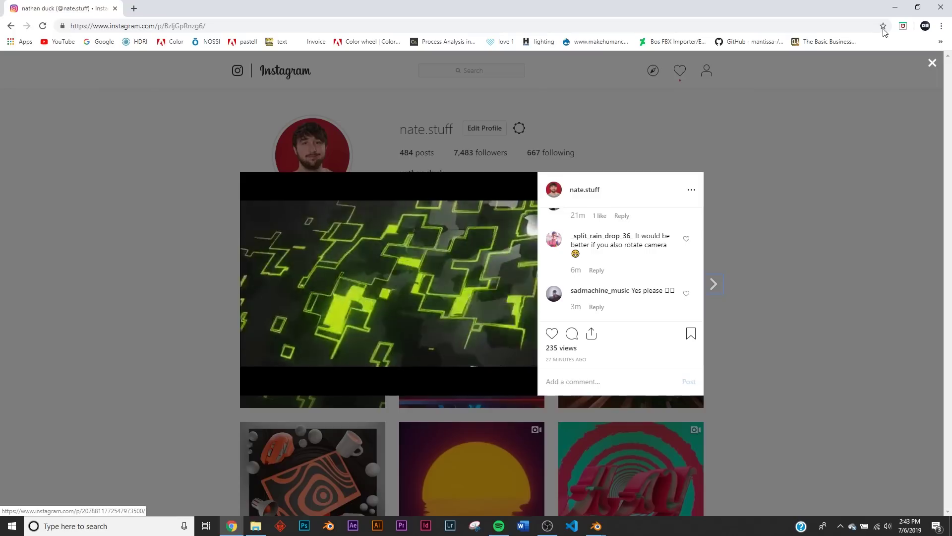
{"action": "left_click", "coordinate": [890, 8]}
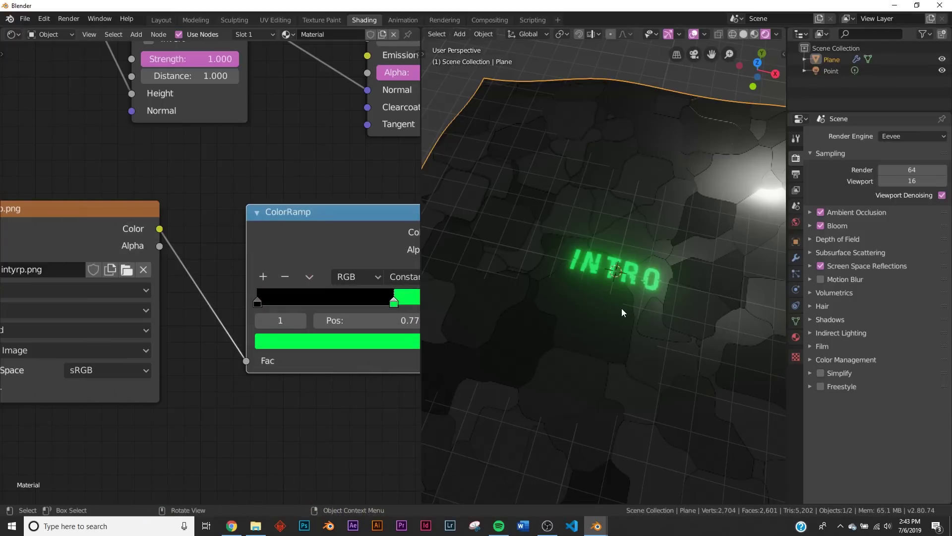
Move the image texture's Texture Coordinate node farther from its Mapping node to make room between them.
{"action": "middle_click_drag", "start_coordinate": [309, 350], "coordinate": [145, 335]}
{"action": "scroll", "coordinate": [209, 322], "scroll_direction": "down", "scroll_amount": 4}
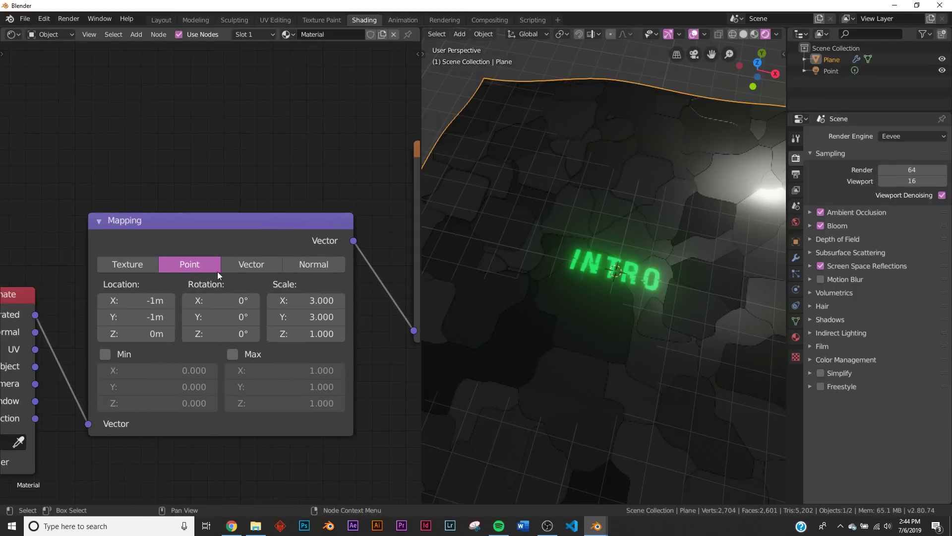
{"action": "scroll", "coordinate": [180, 265], "scroll_direction": "down", "scroll_amount": 5}
{"action": "middle_click_drag", "start_coordinate": [165, 262], "coordinate": [287, 256]}
{"action": "scroll", "coordinate": [253, 267], "scroll_direction": "up", "scroll_amount": 5}
{"action": "scroll", "coordinate": [245, 243], "scroll_direction": "up", "scroll_amount": 1}
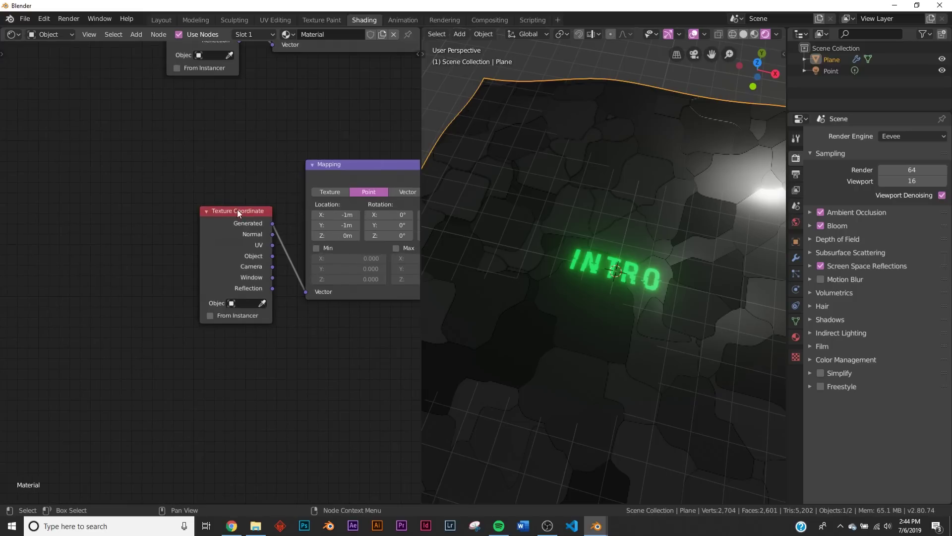
{"action": "left_click_drag", "start_coordinate": [225, 212], "coordinate": [77, 207]}
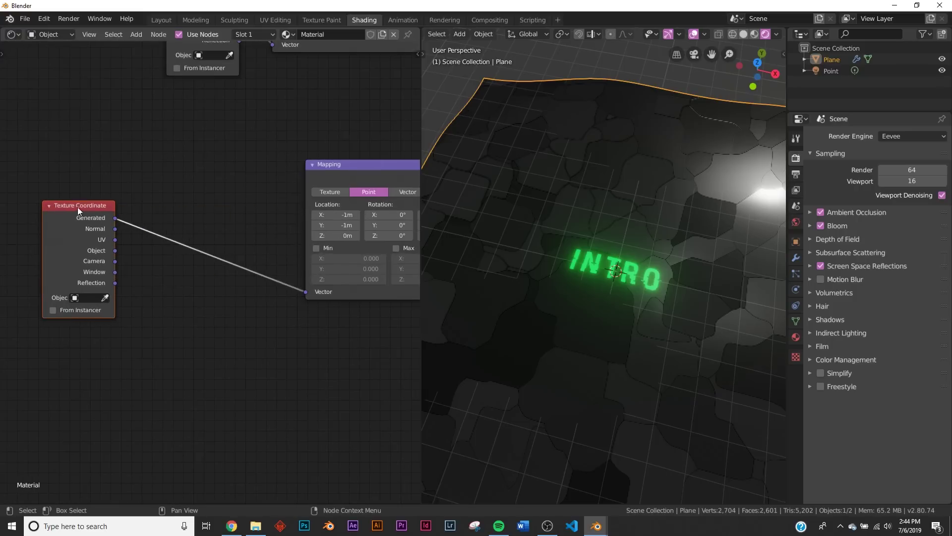
Add a Voronoi Texture node and insert it between the image's Texture Coordinate and Mapping nodes.
{"action": "key", "text": "shift+a"}
{"action": "left_click", "coordinate": [210, 198]}
{"action": "type", "text": "vor"}
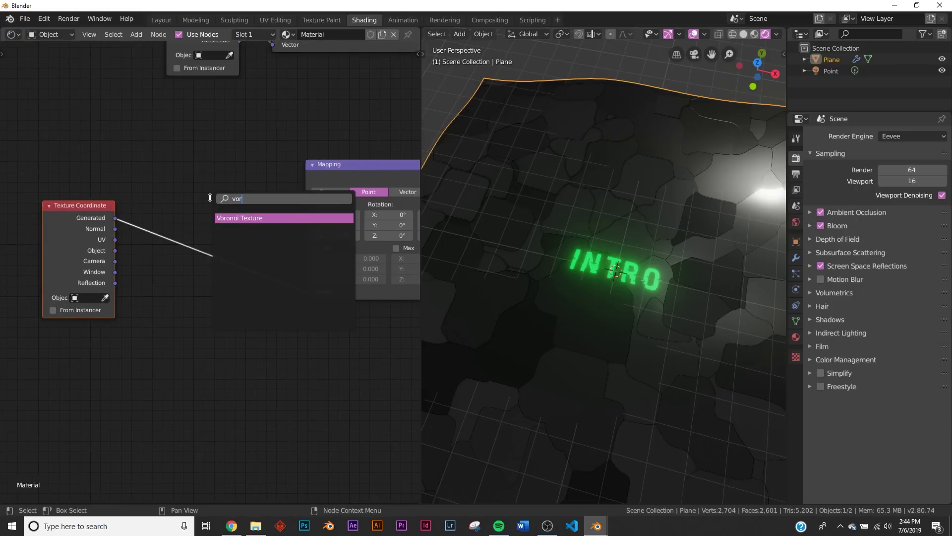
{"action": "key", "text": "Return"}
{"action": "left_click", "coordinate": [176, 209]}
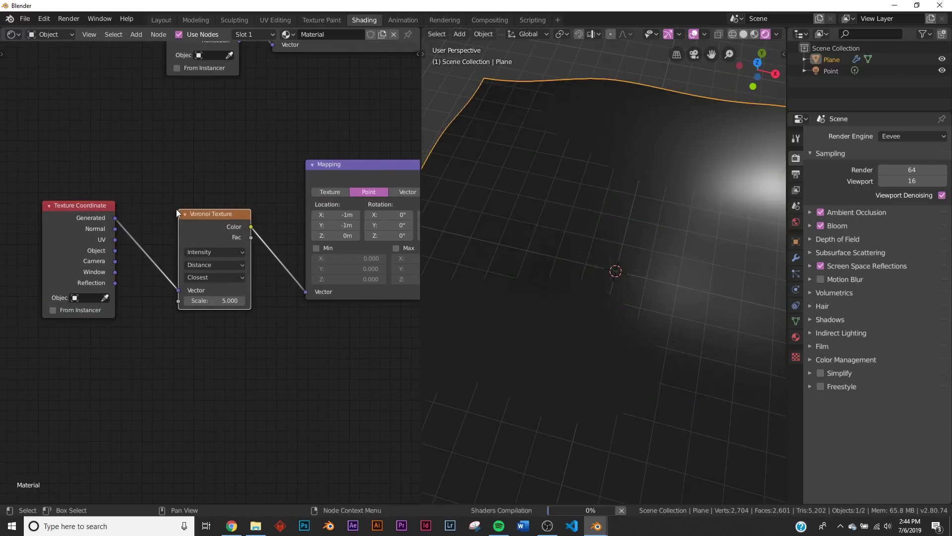
Set the inserted Voronoi Texture's distance metric to Minkowski, keeping its coloring at Intensity.
{"action": "scroll", "coordinate": [177, 209], "scroll_direction": "up", "scroll_amount": 2}
{"action": "left_click", "coordinate": [216, 249]}
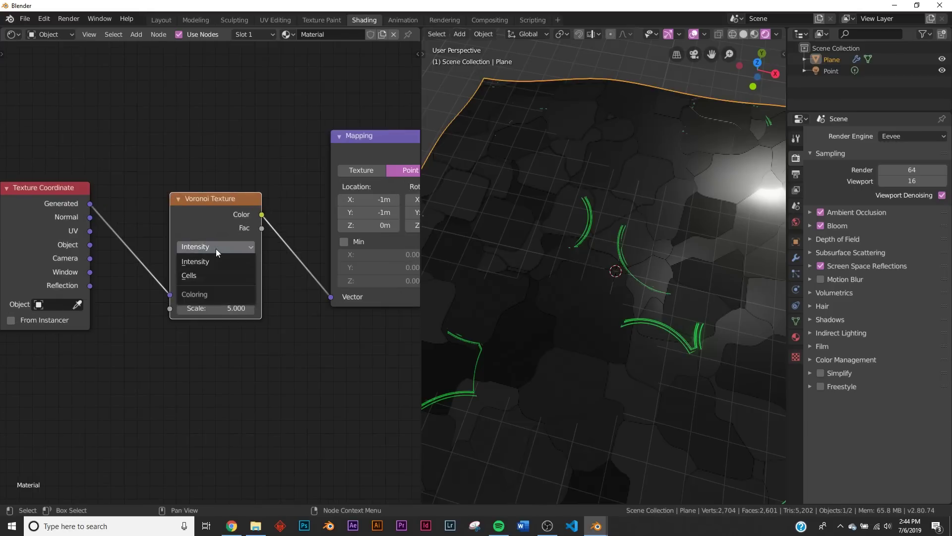
{"action": "left_click", "coordinate": [216, 248]}
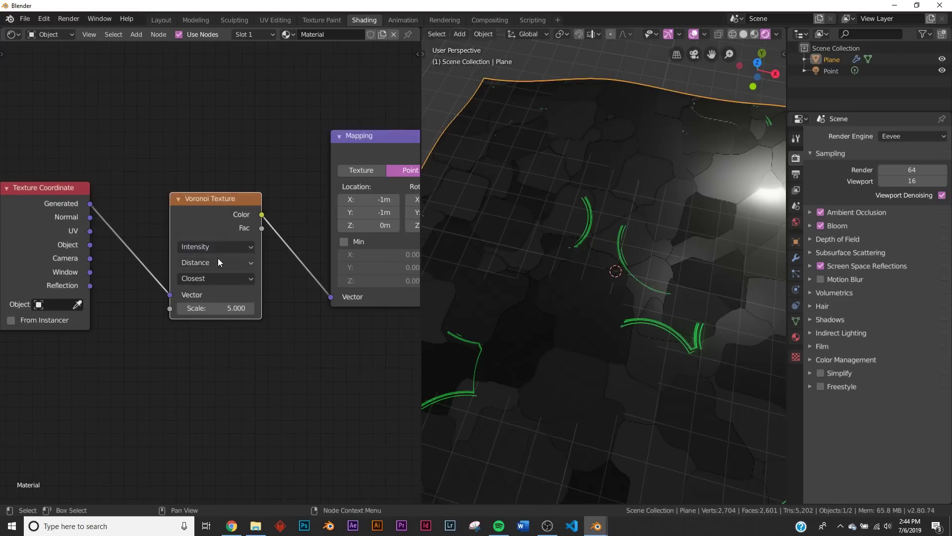
{"action": "left_click", "coordinate": [219, 261]}
{"action": "left_click", "coordinate": [213, 303]}
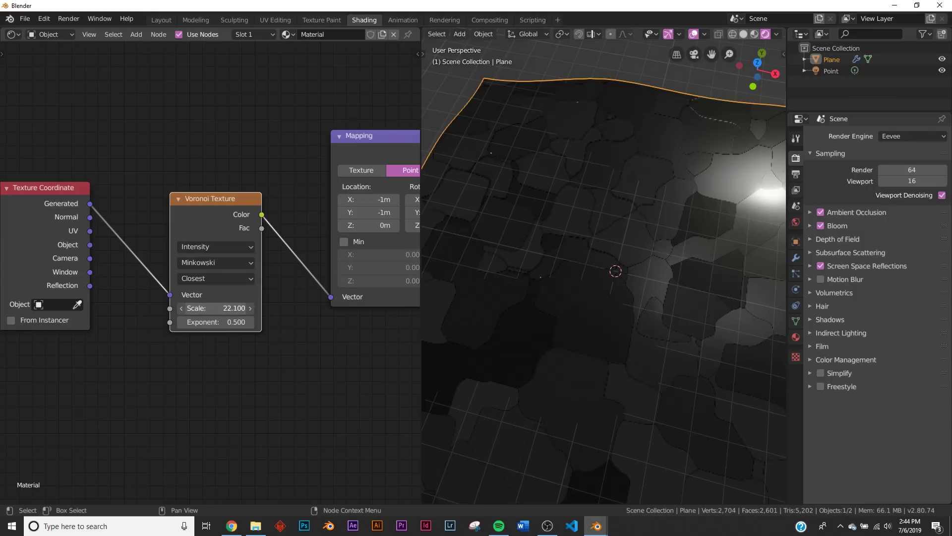
Try a scale of 63.4 on the inserted Voronoi Texture, and undo the change.
{"action": "scroll", "coordinate": [558, 271], "scroll_direction": "up", "scroll_amount": 6}
{"action": "scroll", "coordinate": [558, 270], "scroll_direction": "down", "scroll_amount": 6}
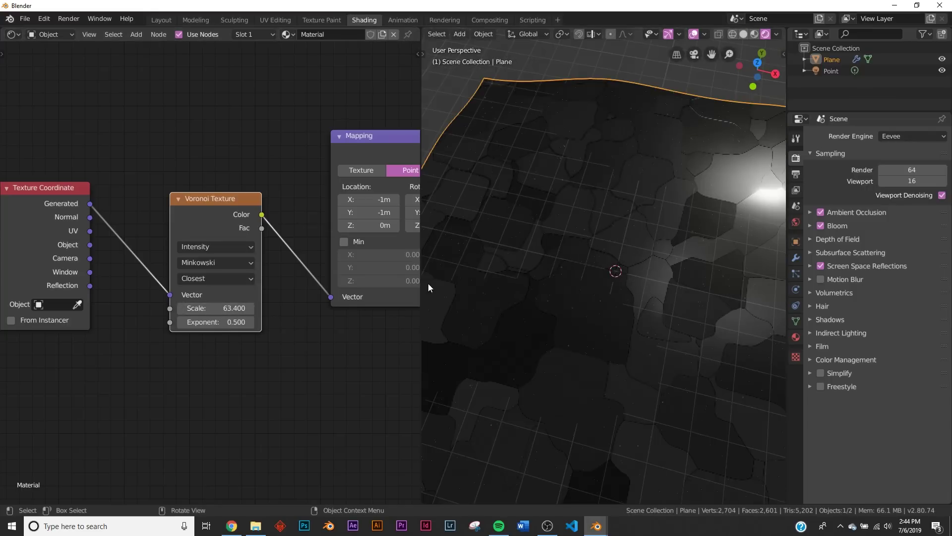
{"action": "key", "text": "ctrl+z"}
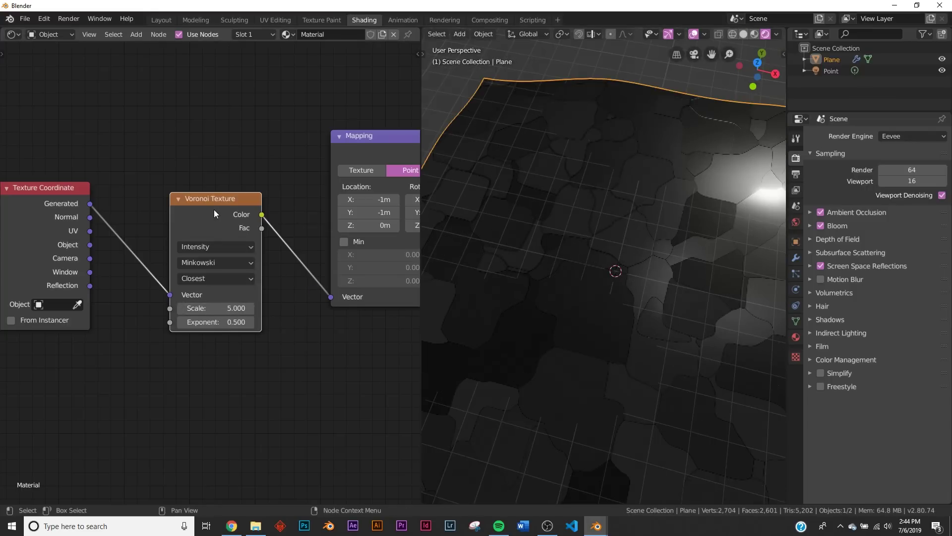
Add a MixRGB node and insert it on the link between the Voronoi Texture and the Mapping node.
{"action": "key", "text": "shift+a"}
{"action": "left_click", "coordinate": [310, 198]}
{"action": "type", "text": "mix"}
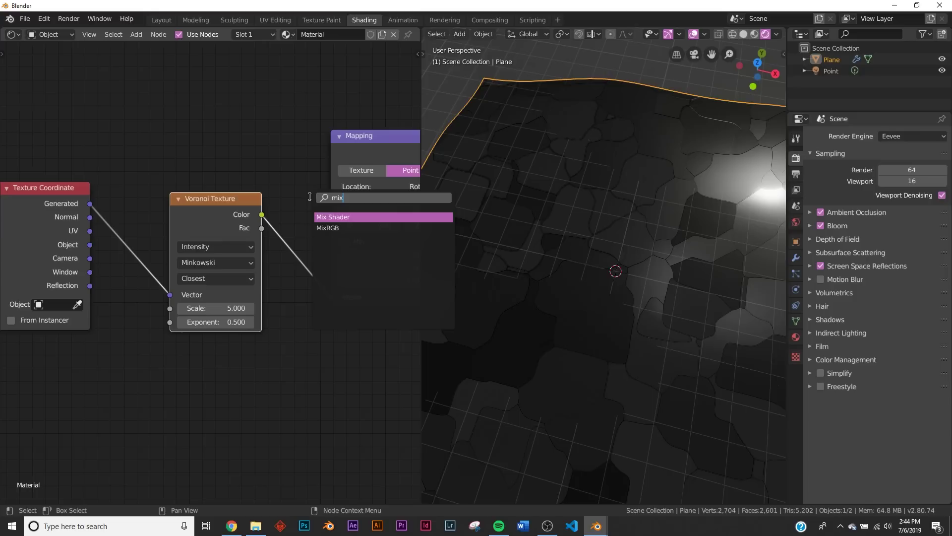
{"action": "left_click", "coordinate": [350, 228]}
{"action": "left_click", "coordinate": [292, 249]}
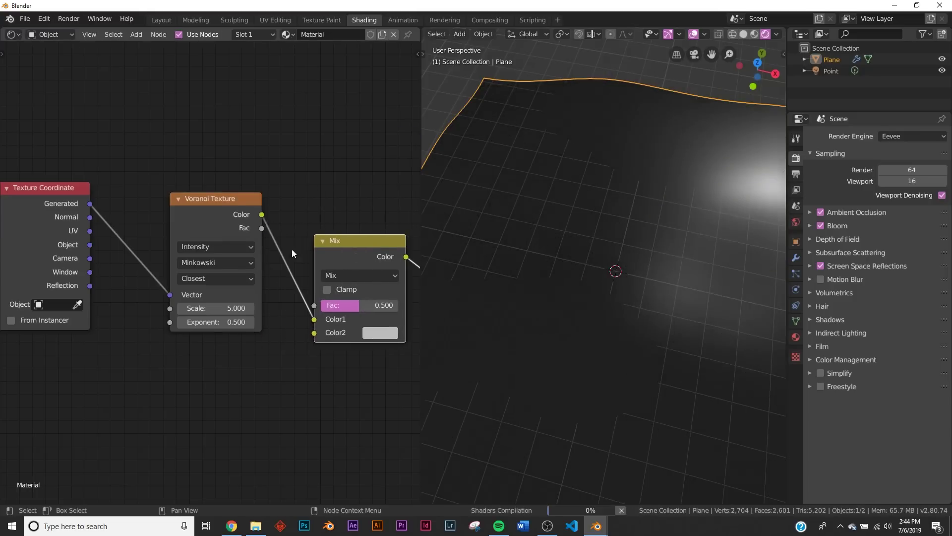
Connect the Texture Coordinate's Generated output to the Mix node's Color2 input.
{"action": "middle_click_drag", "start_coordinate": [292, 248], "coordinate": [214, 207]}
{"action": "scroll", "coordinate": [185, 174], "scroll_direction": "down", "scroll_amount": 2}
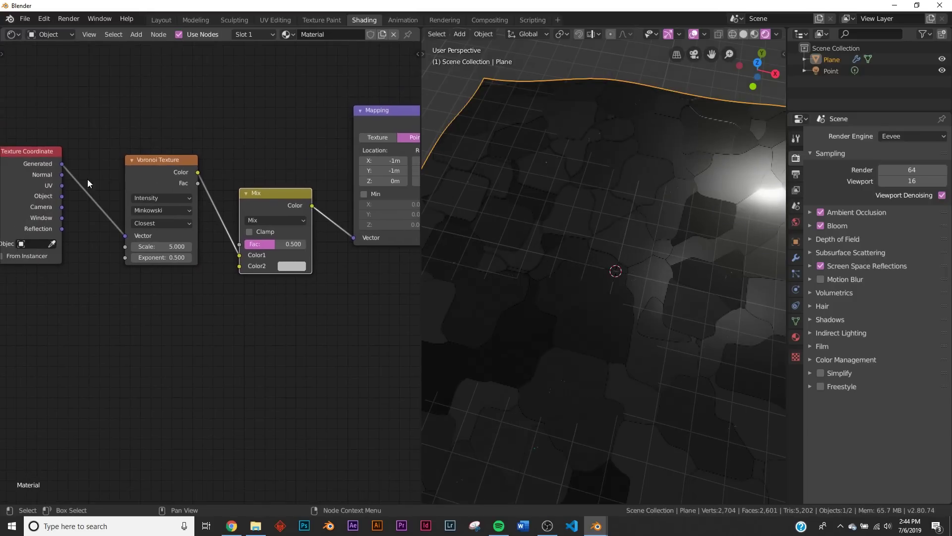
{"action": "left_click_drag", "start_coordinate": [62, 163], "coordinate": [171, 230]}
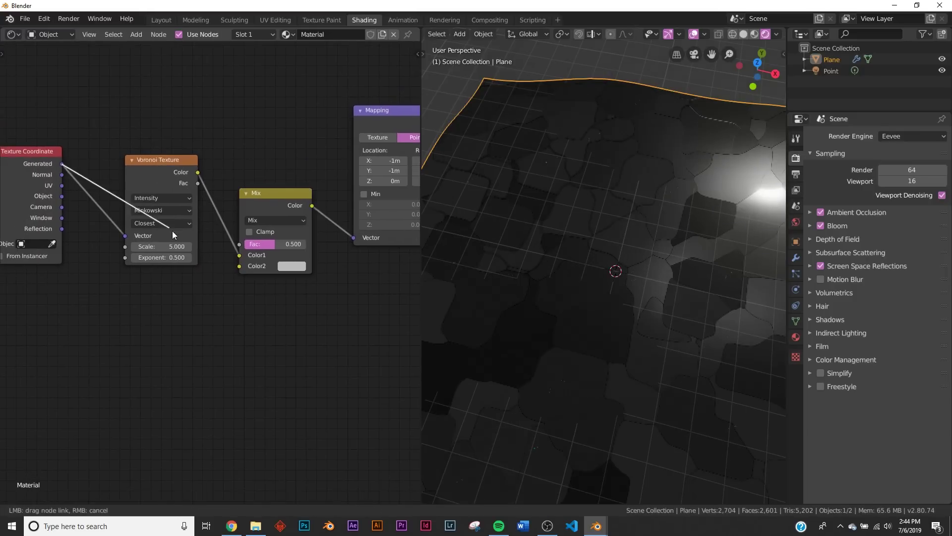
{"action": "left_click_drag", "start_coordinate": [236, 261], "coordinate": [236, 263]}
Raise the Mix node's factor to 1.000.
{"action": "scroll", "coordinate": [276, 248], "scroll_direction": "up", "scroll_amount": 3}
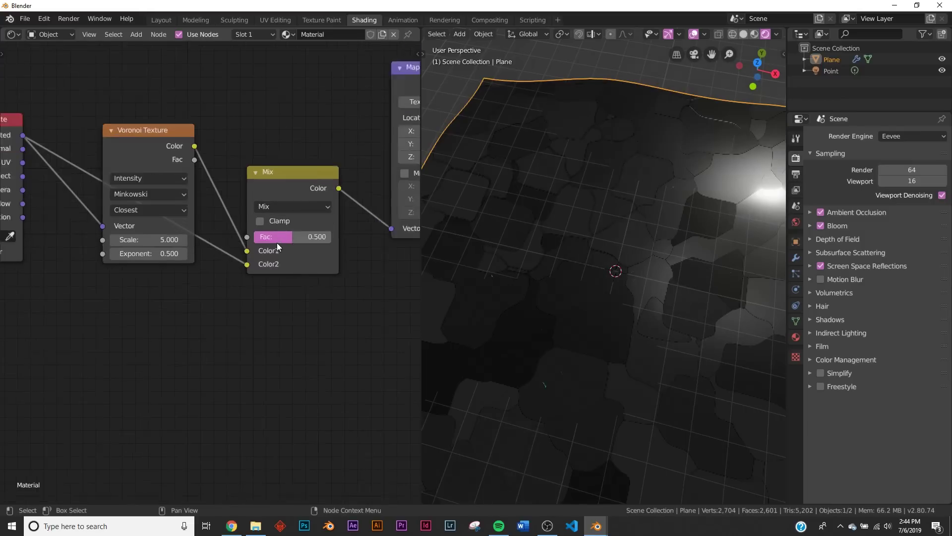
{"action": "left_click_drag", "start_coordinate": [298, 224], "coordinate": [361, 225]}
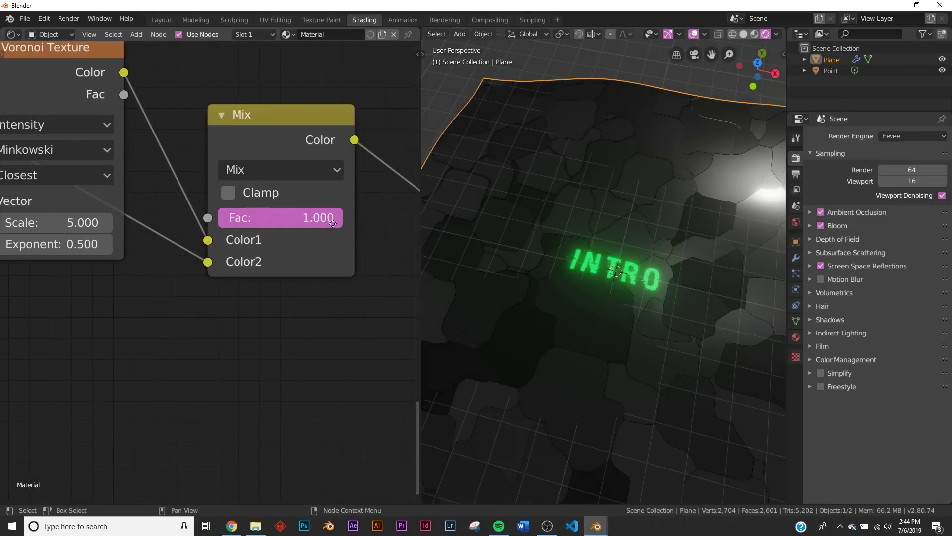
{"action": "left_click", "coordinate": [304, 219]}
{"action": "left_click", "coordinate": [276, 322]}
Move the Voronoi Texture node up above the Mix node and try a mix factor of 0.
{"action": "scroll", "coordinate": [284, 282], "scroll_direction": "down", "scroll_amount": 4}
{"action": "middle_click_drag", "start_coordinate": [269, 347], "coordinate": [256, 377]}
{"action": "scroll", "coordinate": [255, 376], "scroll_direction": "down", "scroll_amount": 4}
{"action": "left_click_drag", "start_coordinate": [109, 179], "coordinate": [130, 102]}
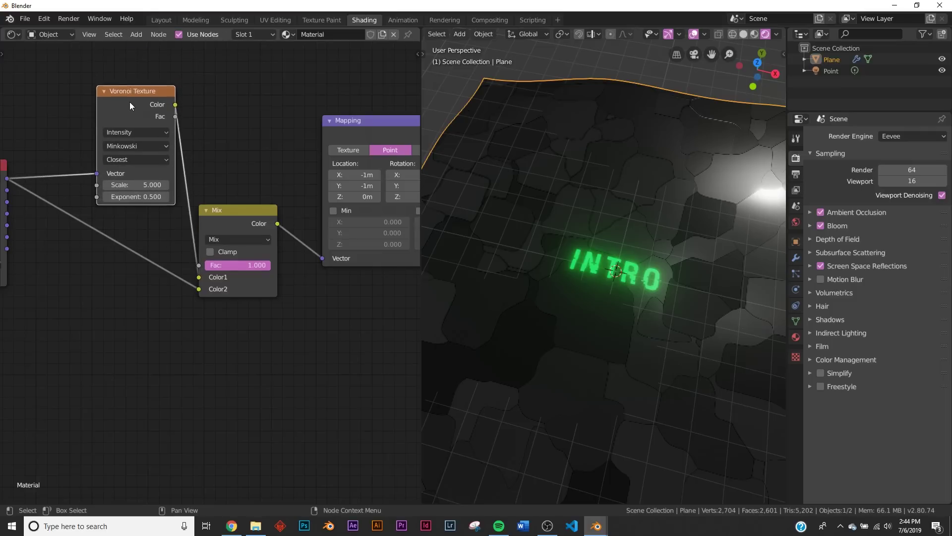
{"action": "left_click_drag", "start_coordinate": [238, 267], "coordinate": [212, 267]}
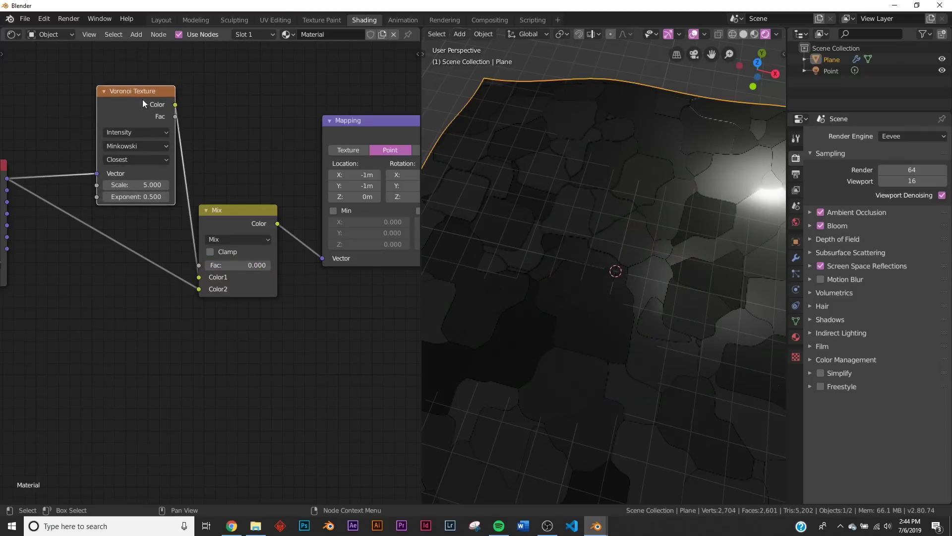
Reposition the Voronoi Texture node near the Mix node and set the mix factor to 0.870.
{"action": "left_click_drag", "start_coordinate": [143, 102], "coordinate": [128, 130]}
{"action": "scroll", "coordinate": [136, 138], "scroll_direction": "up", "scroll_amount": 2}
{"action": "middle_click_drag", "start_coordinate": [136, 138], "coordinate": [161, 135]}
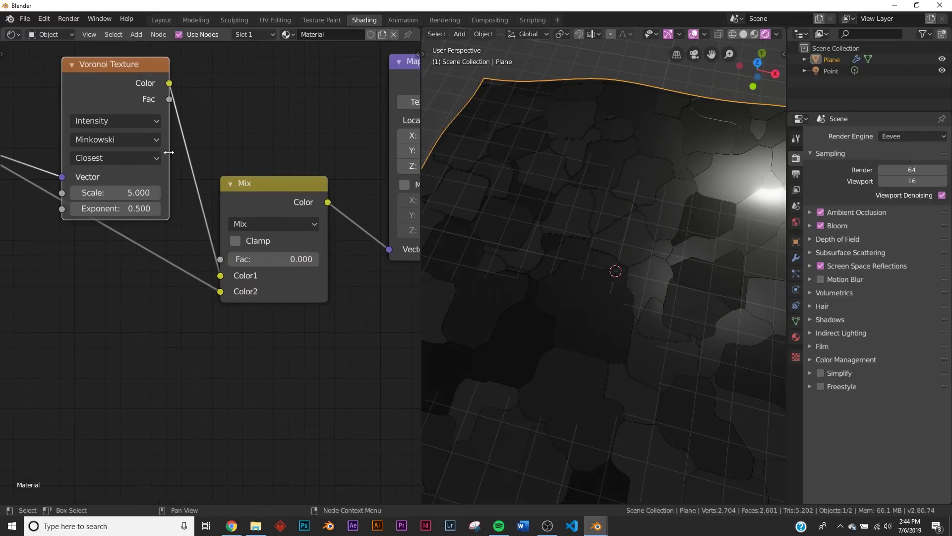
{"action": "mouse_move", "coordinate": [275, 259]}
{"action": "left_mouse_down"}
{"action": "mouse_move", "coordinate": [318, 259]}
{"action": "mouse_move", "coordinate": [307, 259]}
{"action": "left_mouse_up"}
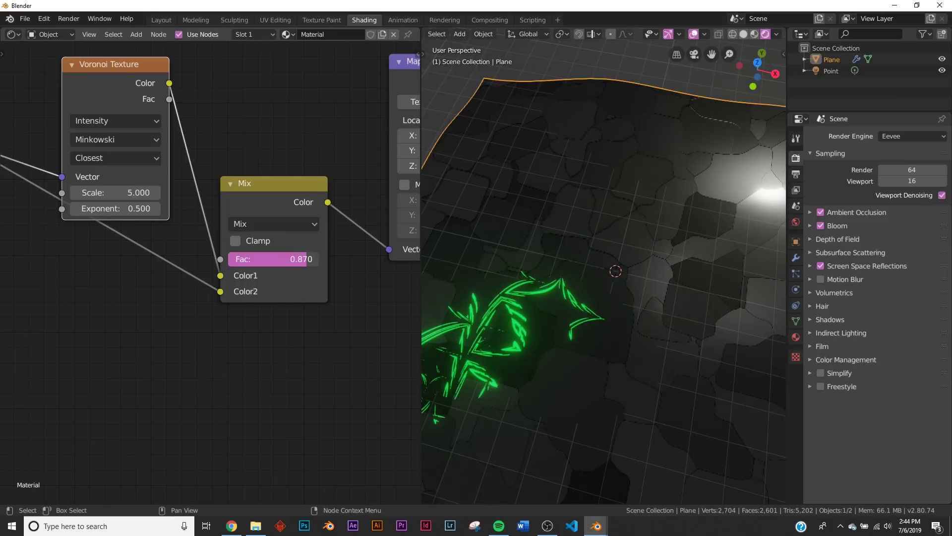
Set the distorting Voronoi Texture's exponent to 28 and its scale to 18.
{"action": "left_click", "coordinate": [111, 208]}
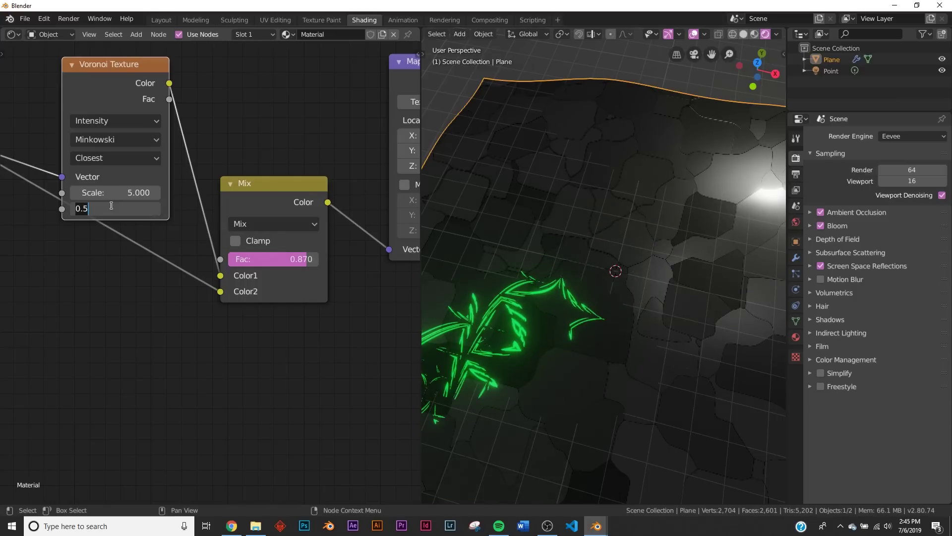
{"action": "key", "text": "Return"}
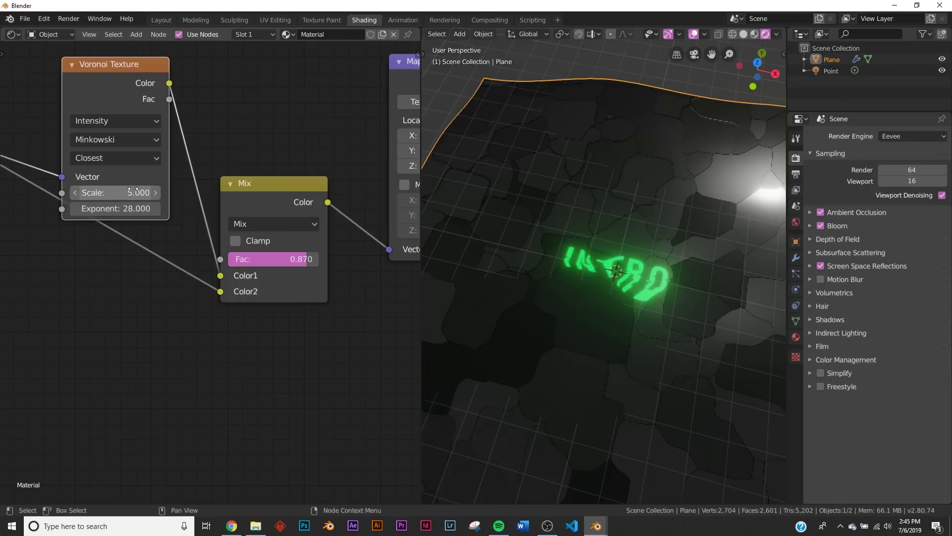
{"action": "left_click", "coordinate": [133, 192]}
{"action": "type", "text": "18"}
{"action": "key", "text": "Return"}
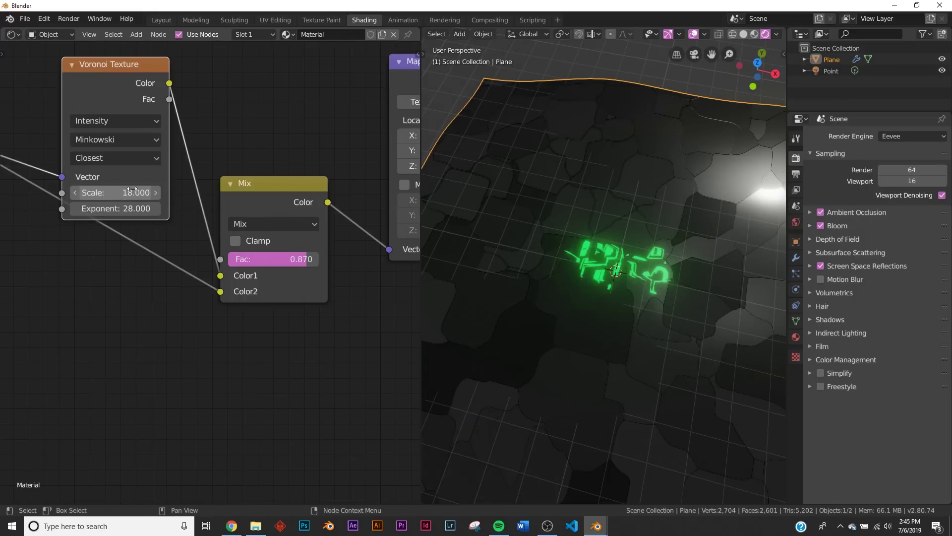
Set the Mix node's factor to 1.000 and view the glowing text up close.
{"action": "left_click_drag", "start_coordinate": [305, 263], "coordinate": [251, 263]}
{"action": "scroll", "coordinate": [638, 275], "scroll_direction": "up", "scroll_amount": 4}
{"action": "mouse_move", "coordinate": [639, 276]}
{"action": "middle_mouse_down"}
{"action": "mouse_move", "coordinate": [638, 245]}
{"action": "mouse_move", "coordinate": [638, 291]}
{"action": "mouse_move", "coordinate": [641, 268]}
{"action": "middle_mouse_up"}
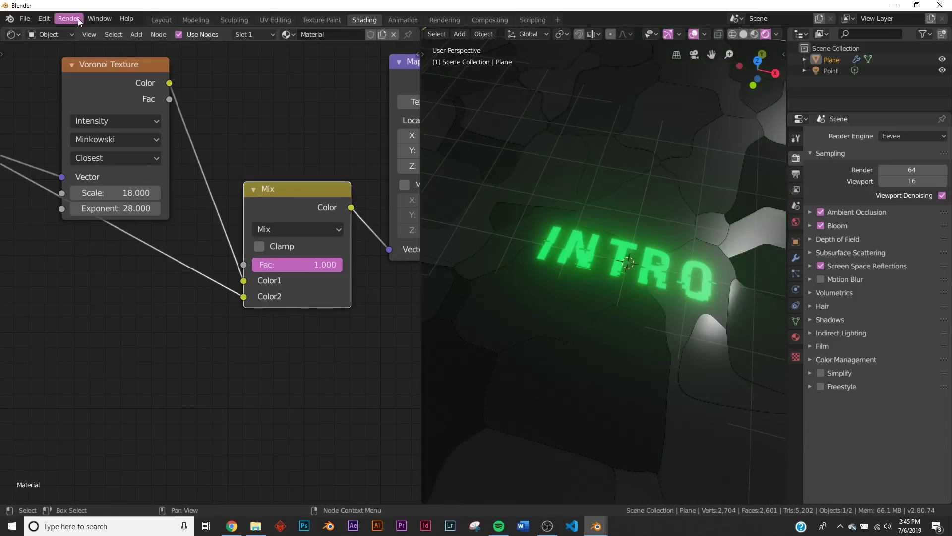
In the Layout workspace, try a size of 2.00 on the Displace modifier's Clouds texture, then set it to 0.60.
{"action": "left_click", "coordinate": [161, 20]}
{"action": "middle_click_drag", "start_coordinate": [394, 240], "coordinate": [484, 181]}
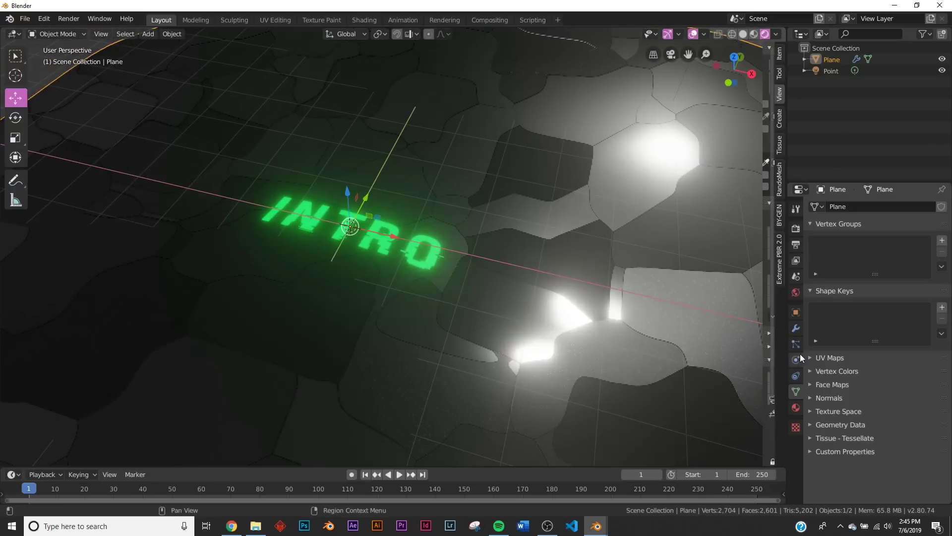
{"action": "left_click", "coordinate": [795, 328]}
{"action": "left_click", "coordinate": [939, 267]}
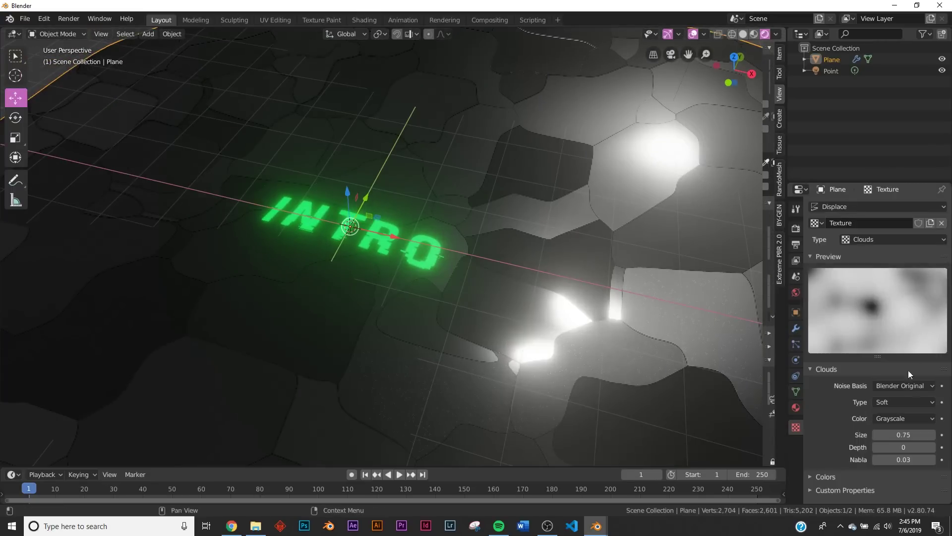
{"action": "left_click_drag", "start_coordinate": [904, 434], "coordinate": [933, 435]}
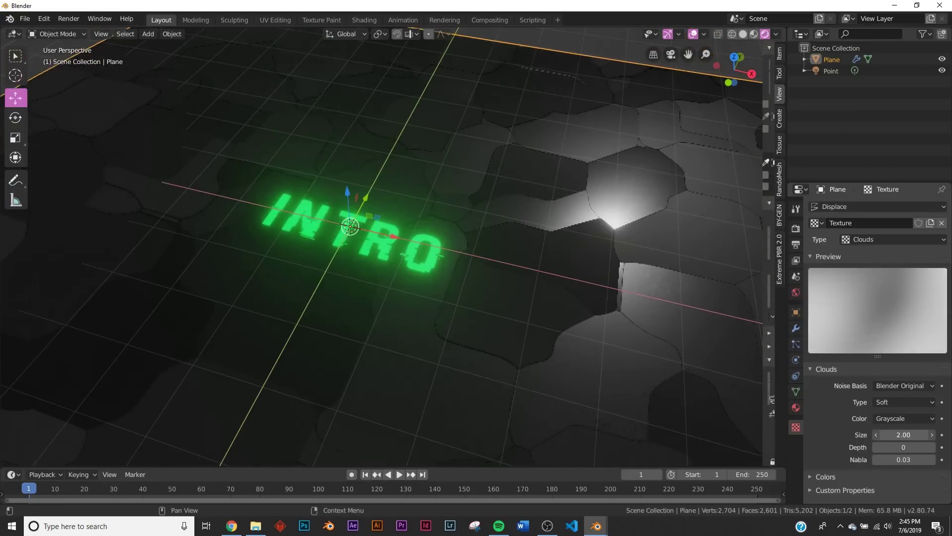
{"action": "middle_click_drag", "start_coordinate": [527, 381], "coordinate": [550, 351]}
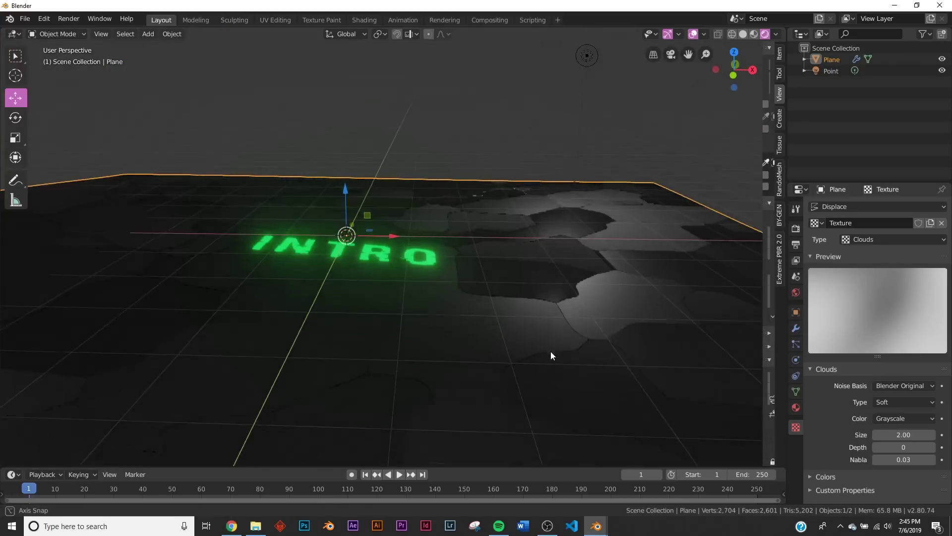
{"action": "left_click_drag", "start_coordinate": [891, 434], "coordinate": [868, 434]}
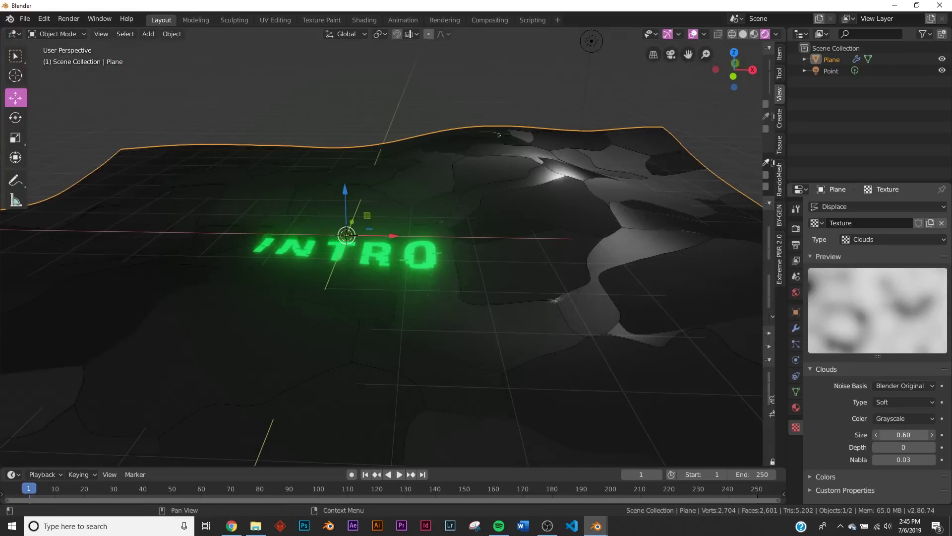
Add a camera aligned to an angled view of the glowing text and look through it.
{"action": "middle_click_drag", "start_coordinate": [529, 386], "coordinate": [210, 45]}
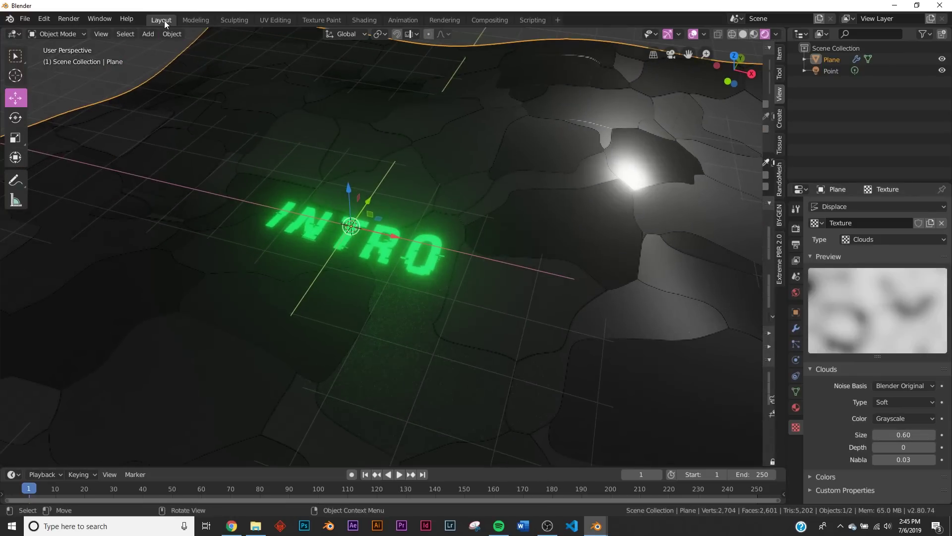
{"action": "key", "text": "shift+a"}
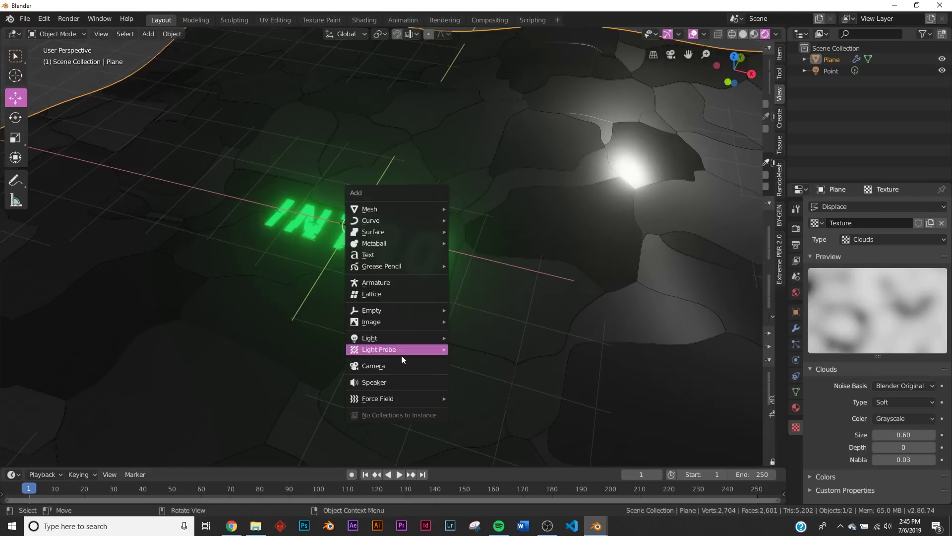
{"action": "left_click", "coordinate": [389, 366]}
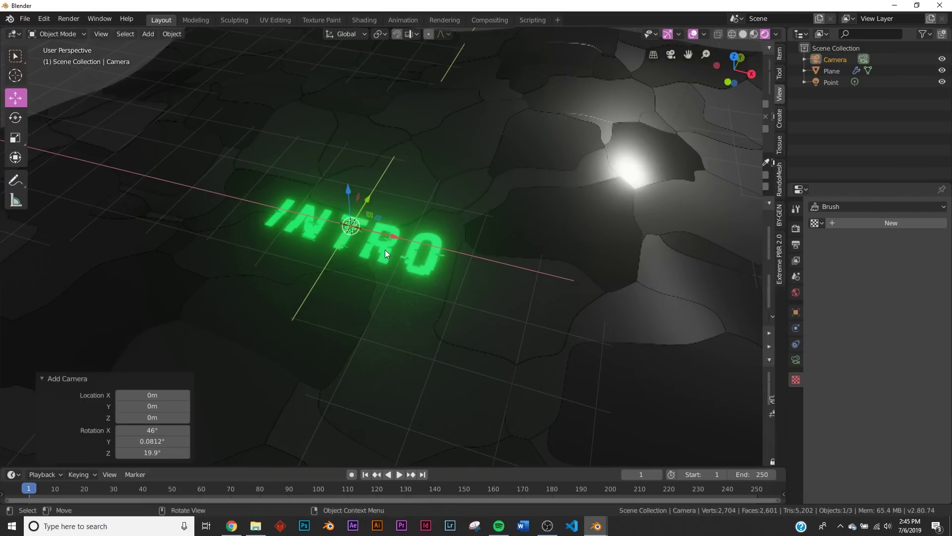
{"action": "key", "text": "ctrl+KP_0"}
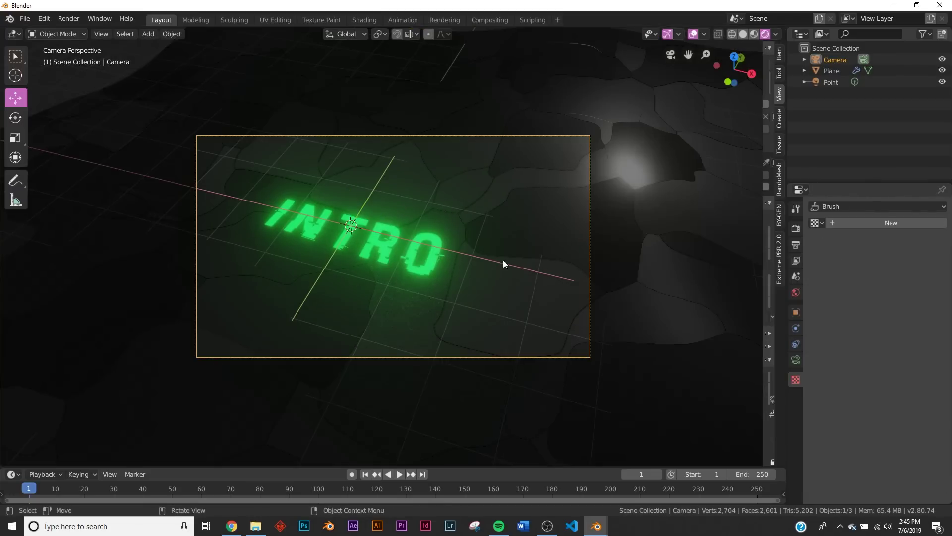
Move the camera freely and along its local Z axis to center the INTRO text in the frame.
{"action": "left_click", "coordinate": [844, 59]}
{"action": "key", "text": "g"}
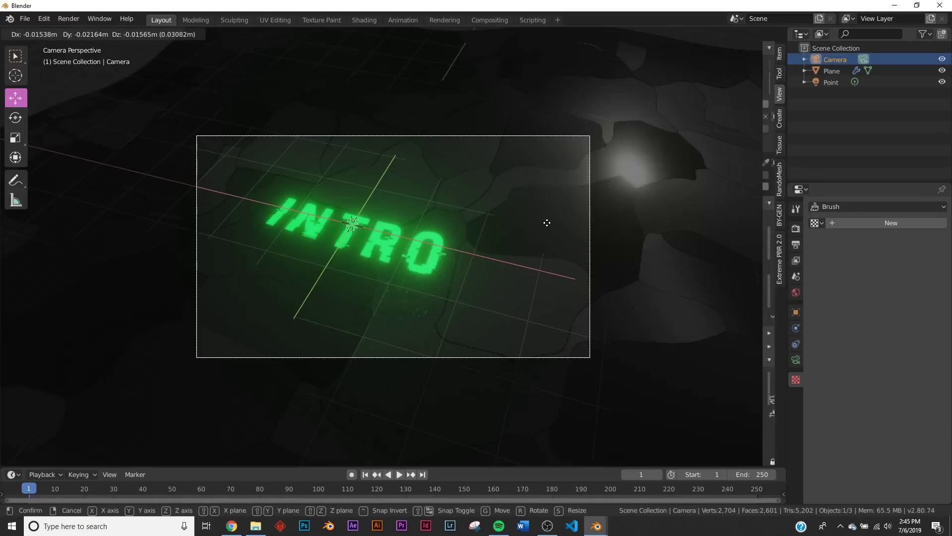
{"action": "left_click", "coordinate": [513, 210]}
{"action": "key", "text": "g"}
{"action": "key", "text": "z"}
{"action": "key", "text": "z"}
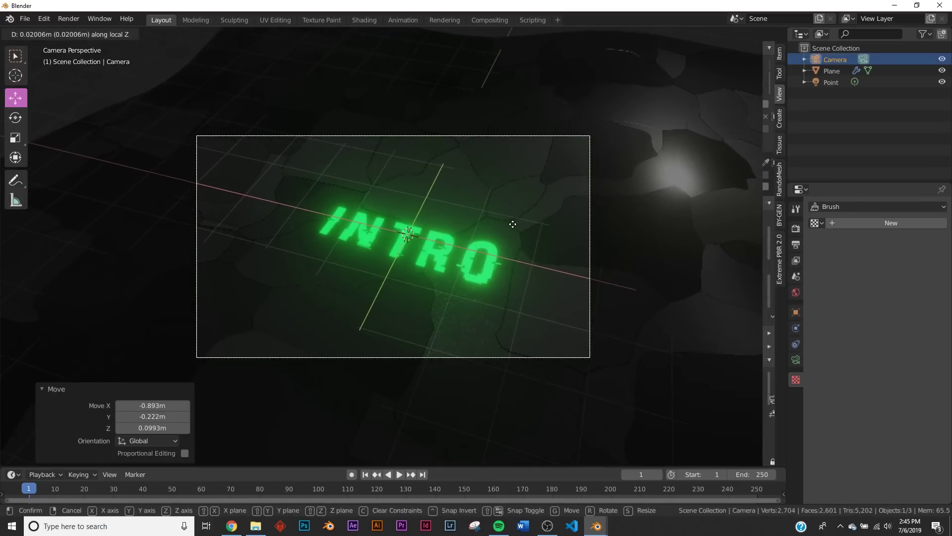
{"action": "left_click", "coordinate": [512, 243]}
{"action": "key", "text": "g"}
{"action": "left_click", "coordinate": [584, 292]}
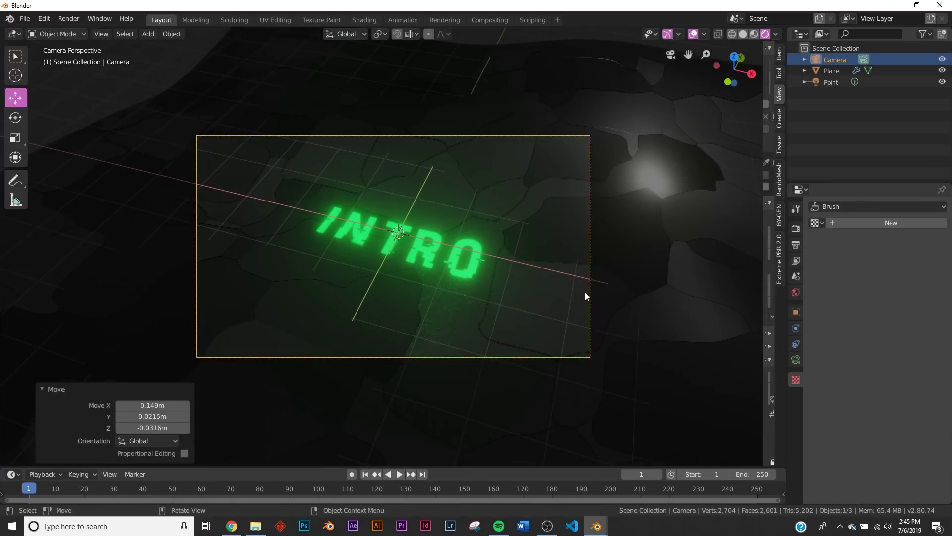
Rotate the camera about 4.89° around the view axis to level the text slightly.
{"action": "key", "text": "r"}
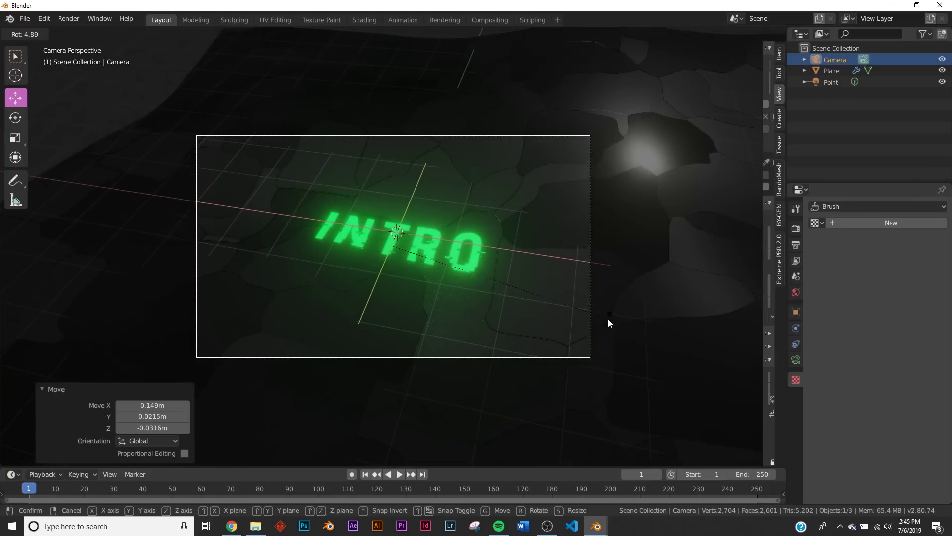
{"action": "left_click", "coordinate": [589, 298]}
{"action": "scroll", "coordinate": [519, 282], "scroll_direction": "up", "scroll_amount": 3}
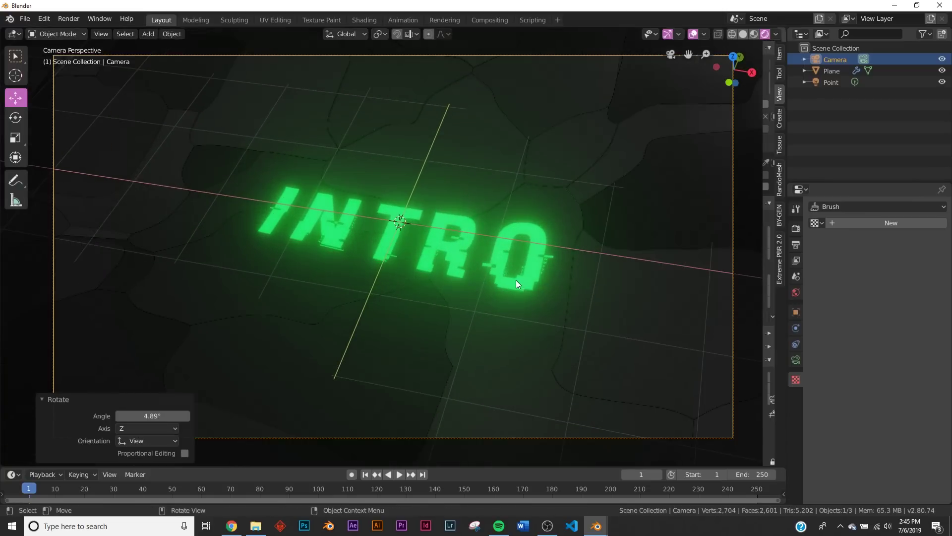
Switch to the Shading workspace and show its viewport through the camera.
{"action": "left_click", "coordinate": [365, 21]}
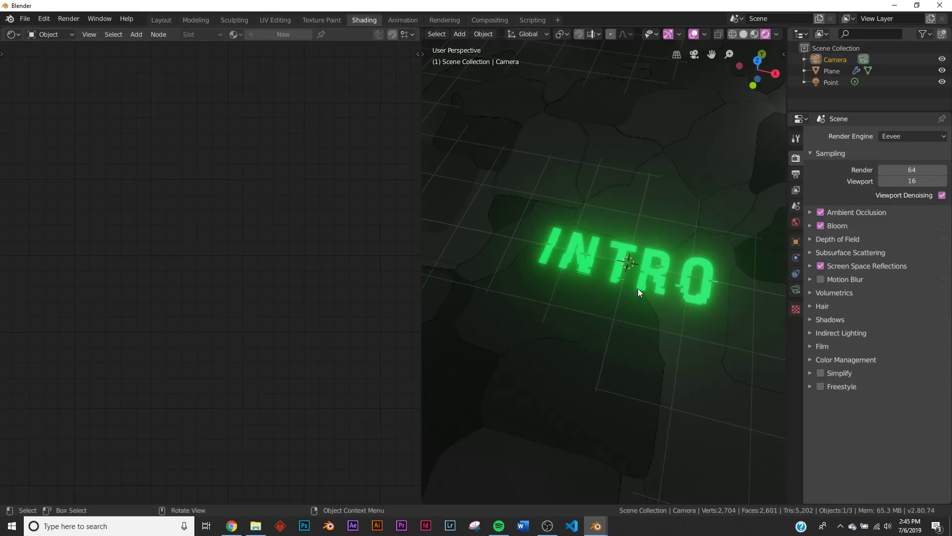
{"action": "key", "text": "KP_0"}
{"action": "scroll", "coordinate": [631, 296], "scroll_direction": "up", "scroll_amount": 4}
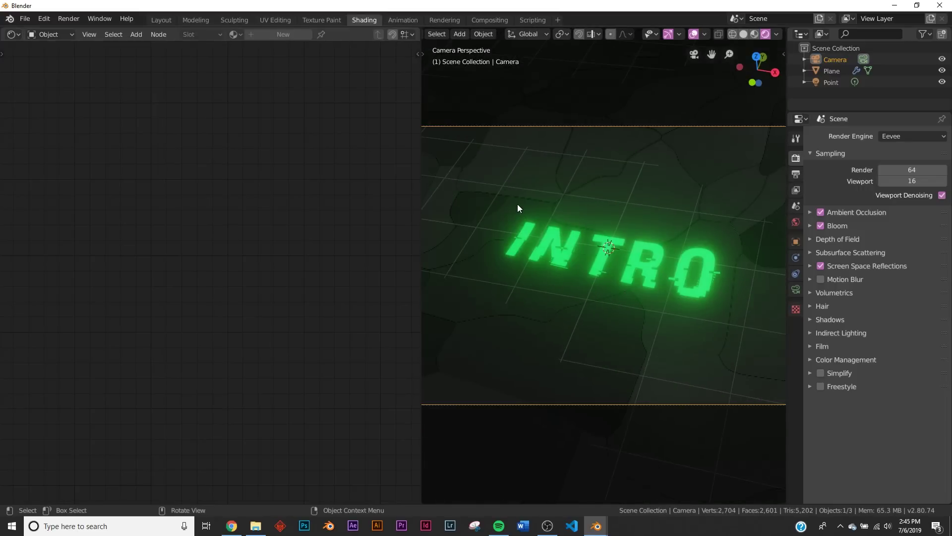
Select the plane and set its Mix node's factor to 0.
{"action": "left_click", "coordinate": [517, 205]}
{"action": "left_click_drag", "start_coordinate": [290, 262], "coordinate": [198, 263]}
{"action": "mouse_move", "coordinate": [258, 264]}
{"action": "left_mouse_down"}
{"action": "mouse_move", "coordinate": [331, 264]}
{"action": "mouse_move", "coordinate": [257, 264]}
{"action": "left_mouse_up"}
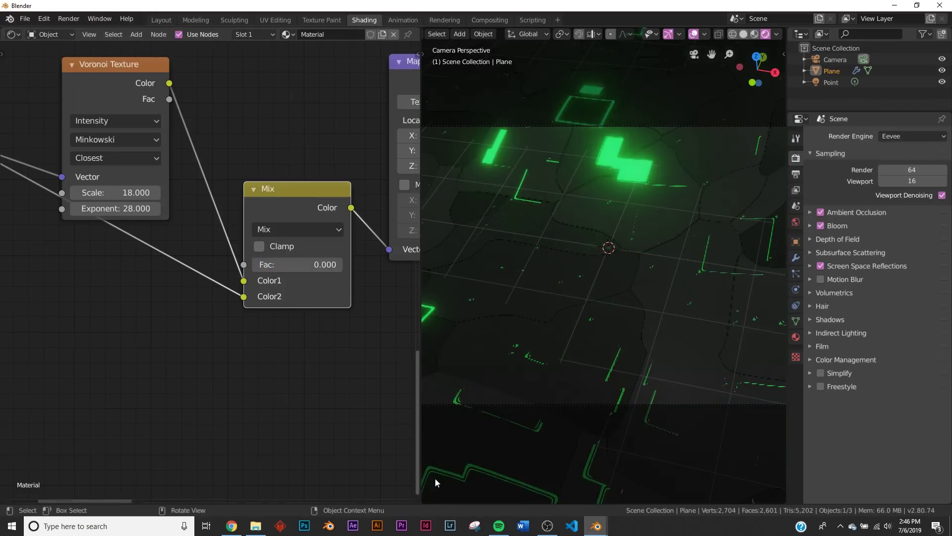
Split off a narrow area below the 3D viewport and make it a Timeline.
{"action": "left_click_drag", "start_coordinate": [424, 501], "coordinate": [439, 467]}
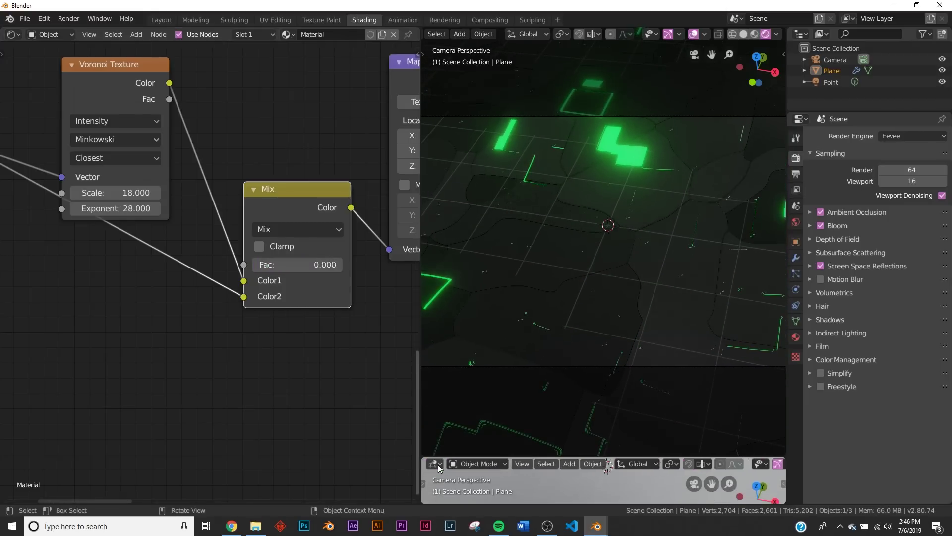
{"action": "left_click", "coordinate": [439, 467]}
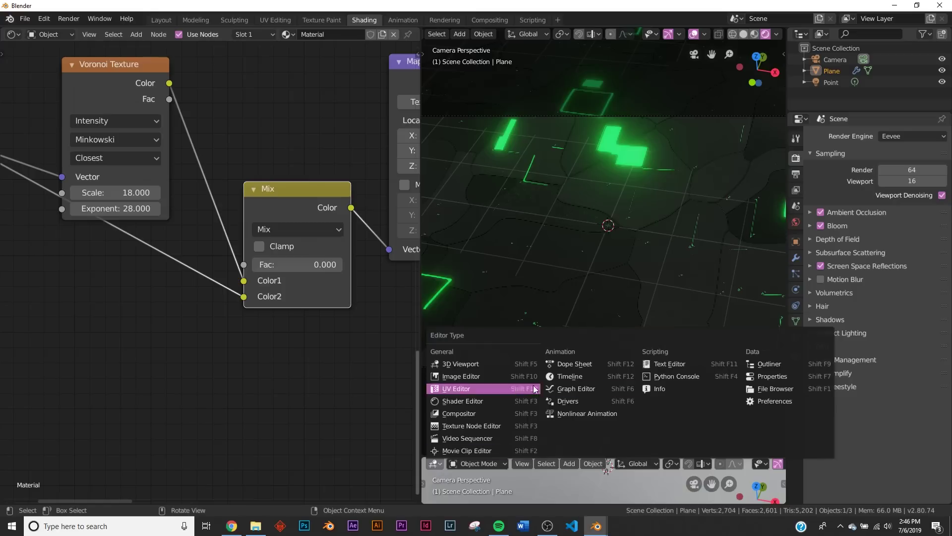
{"action": "left_click", "coordinate": [570, 376]}
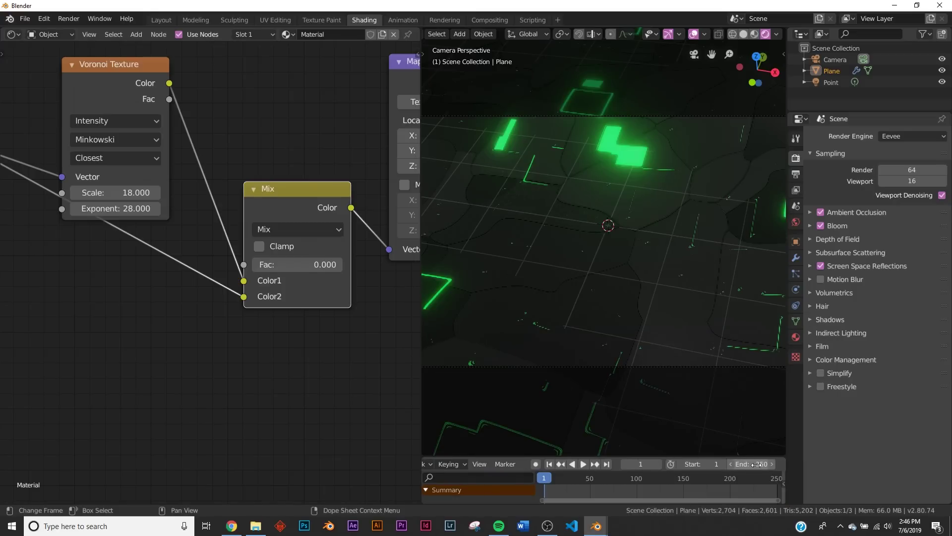
Set the animation's end frame to 100 and fit the frame range in the timeline.
{"action": "left_click", "coordinate": [764, 464]}
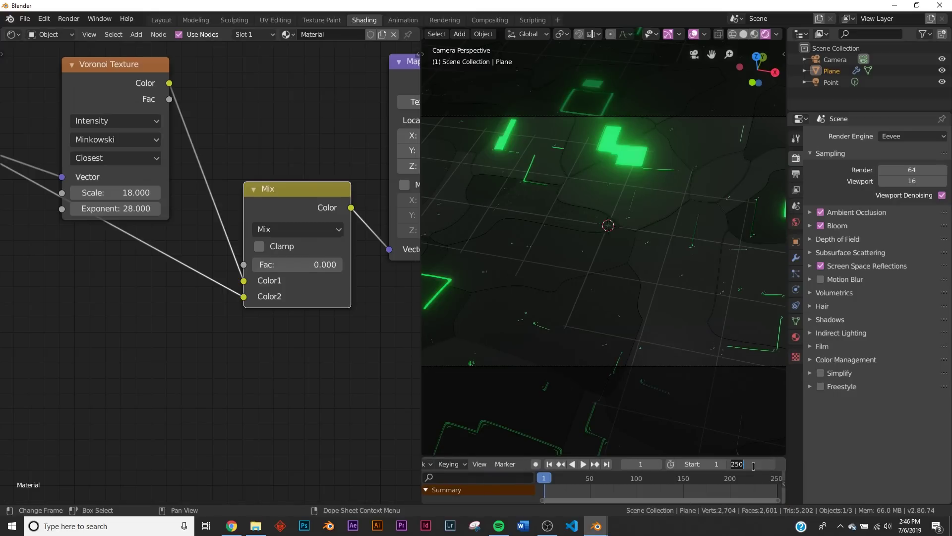
{"action": "key", "text": "Return"}
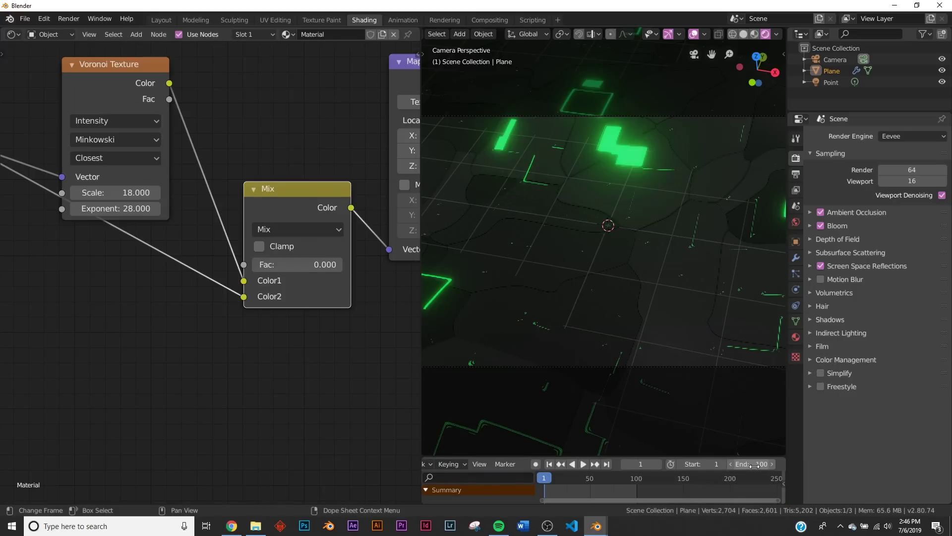
{"action": "left_click_drag", "start_coordinate": [639, 498], "coordinate": [597, 499]}
{"action": "scroll", "coordinate": [614, 493], "scroll_direction": "up", "scroll_amount": 2}
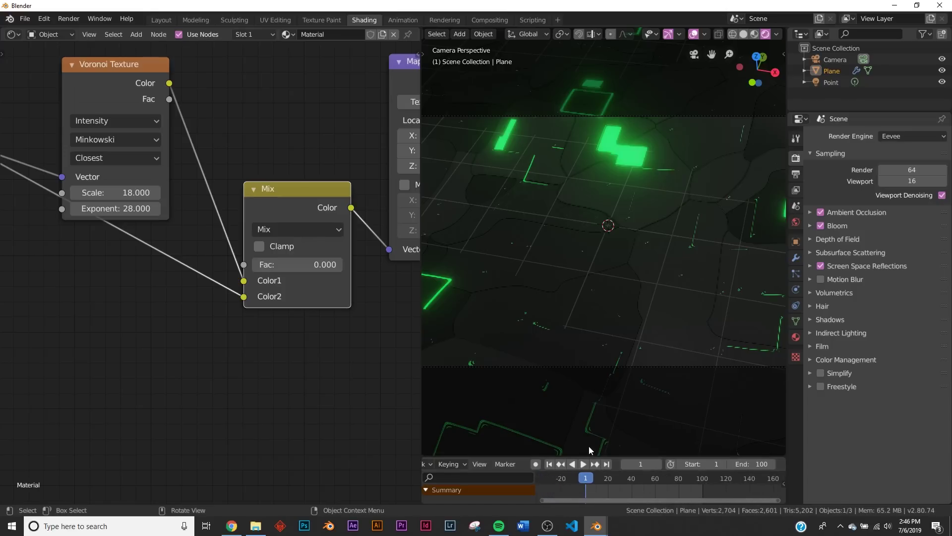
Keyframe the Mix node's factor at 0 on frame 1 and at 1.000 on frame 42.
{"action": "right_click", "coordinate": [301, 263]}
{"action": "left_click", "coordinate": [302, 263]}
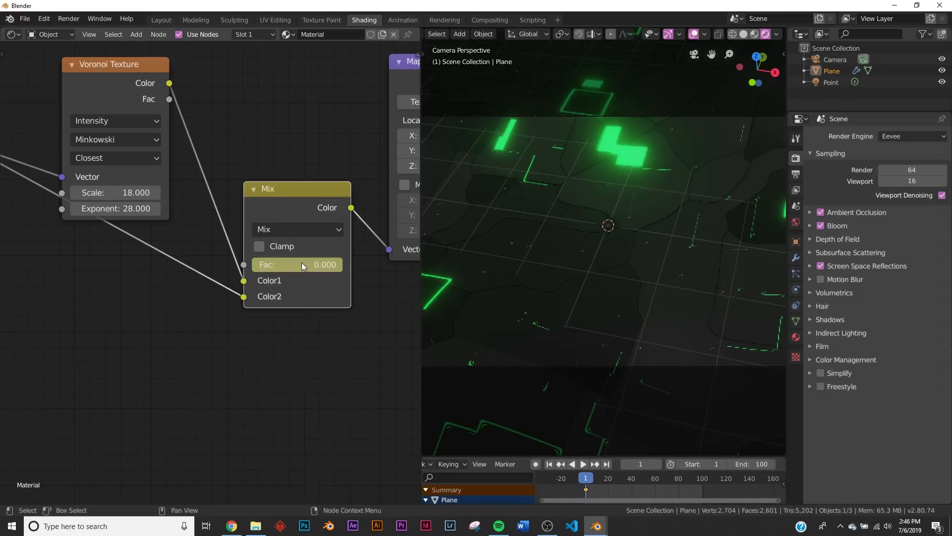
{"action": "left_click", "coordinate": [584, 465]}
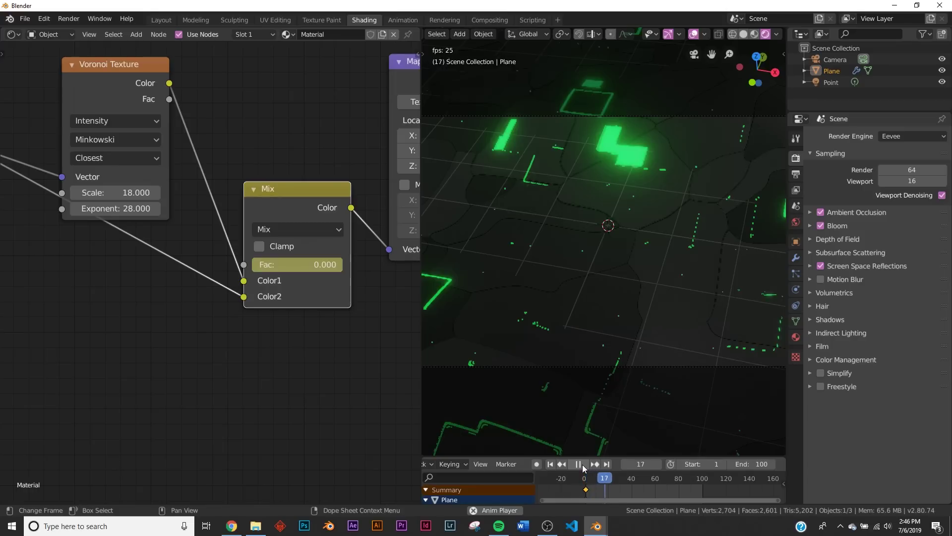
{"action": "left_click", "coordinate": [578, 464]}
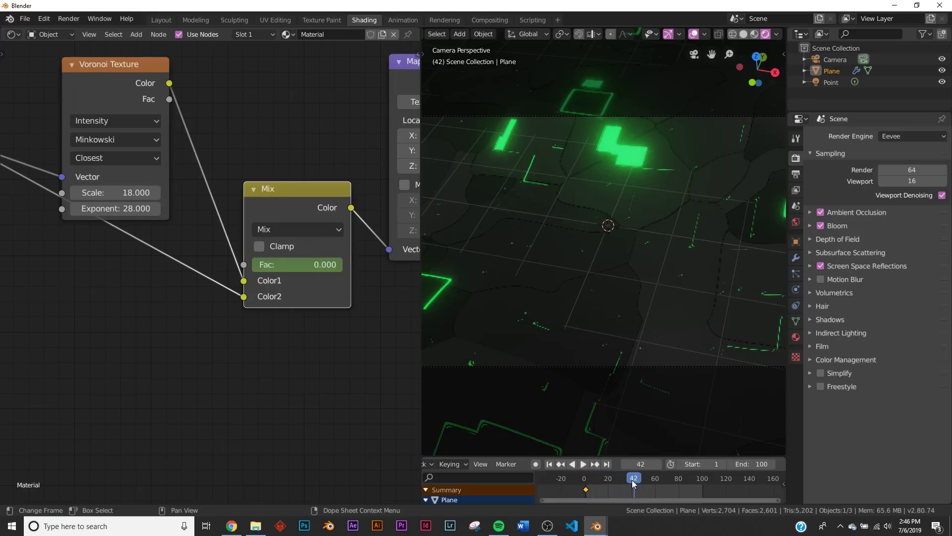
{"action": "left_click_drag", "start_coordinate": [308, 264], "coordinate": [402, 264]}
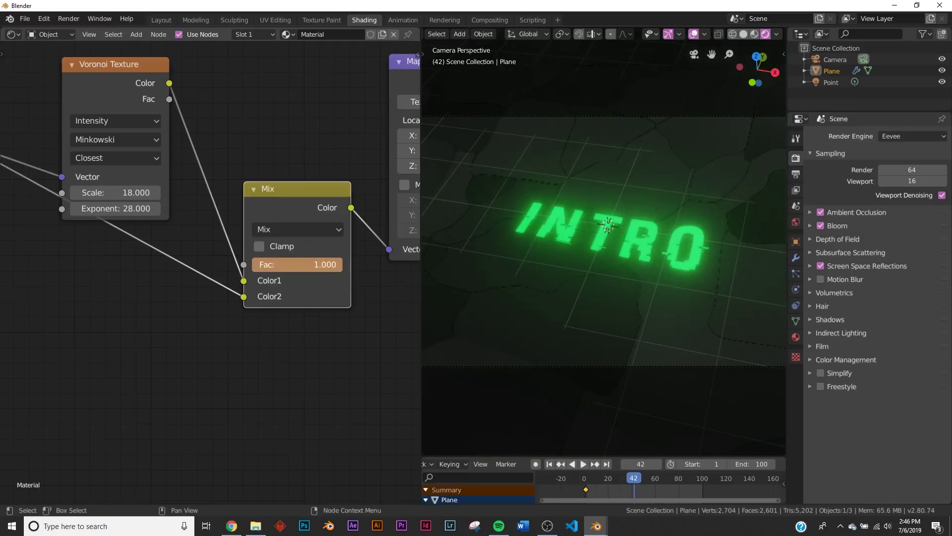
{"action": "right_click", "coordinate": [297, 263]}
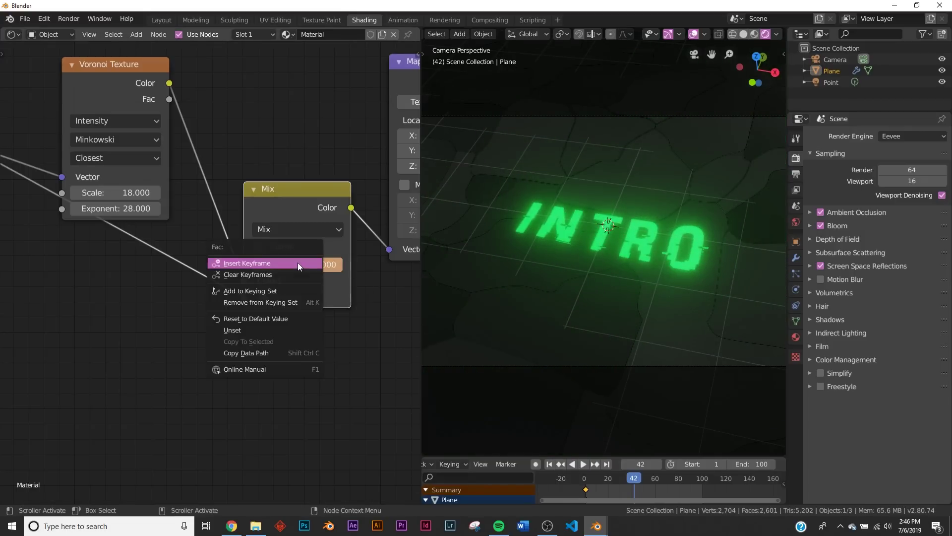
{"action": "left_click", "coordinate": [298, 264]}
Play the animation from the first frame and scrub through it to check the text's transition.
{"action": "left_click", "coordinate": [550, 464]}
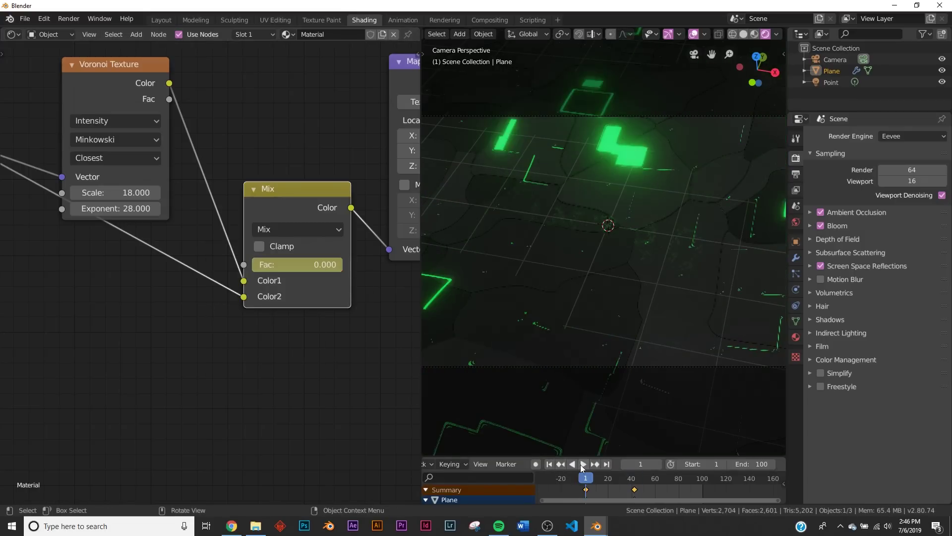
{"action": "left_click", "coordinate": [582, 463]}
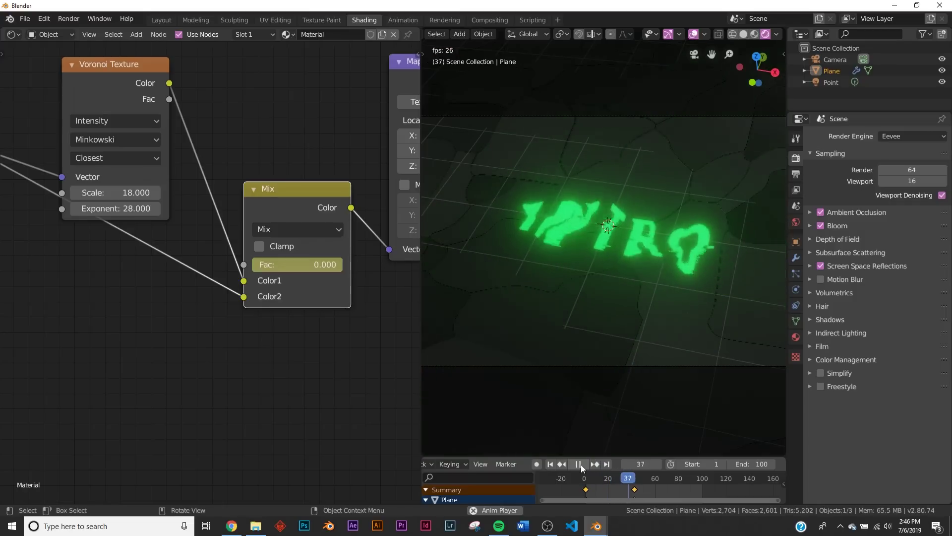
{"action": "left_click", "coordinate": [581, 465]}
{"action": "left_click", "coordinate": [552, 462]}
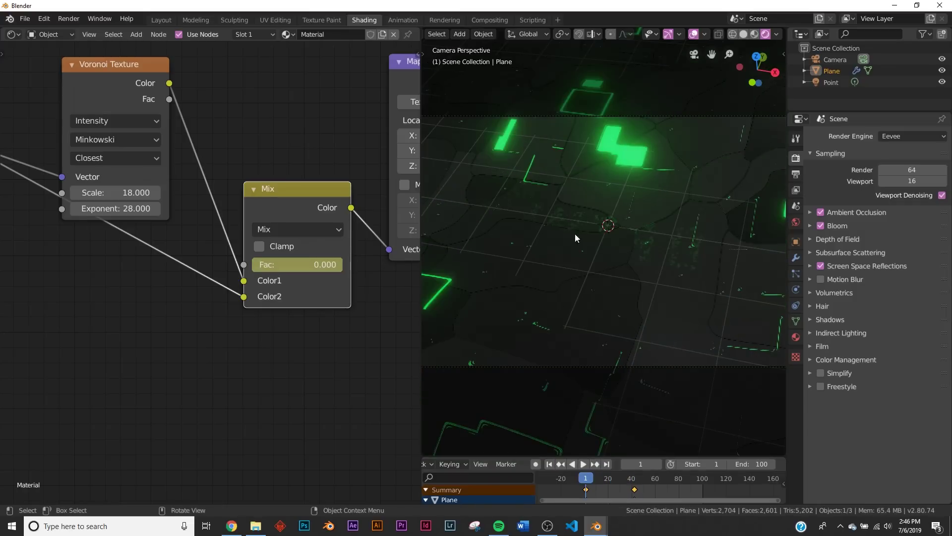
{"action": "key", "text": "space"}
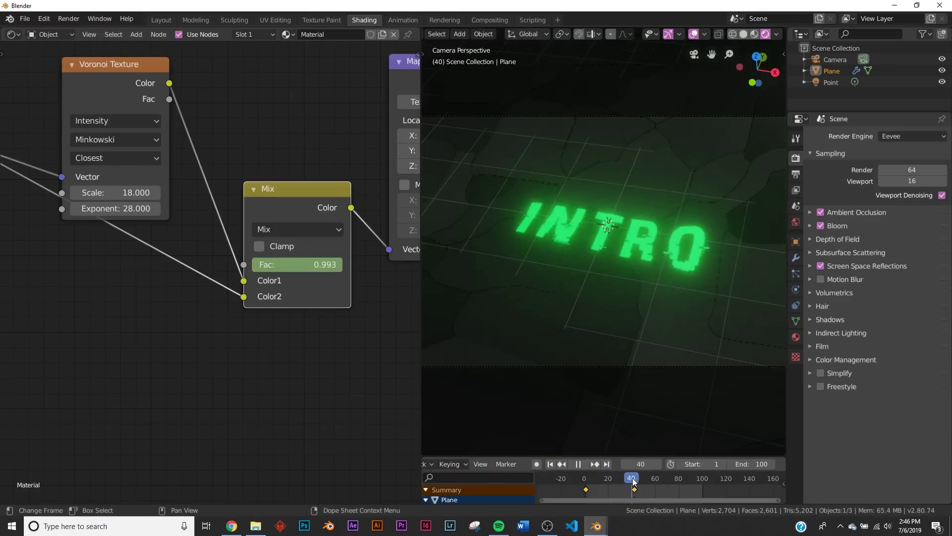
{"action": "left_click", "coordinate": [598, 489]}
{"action": "left_click_drag", "start_coordinate": [599, 489], "coordinate": [586, 491]}
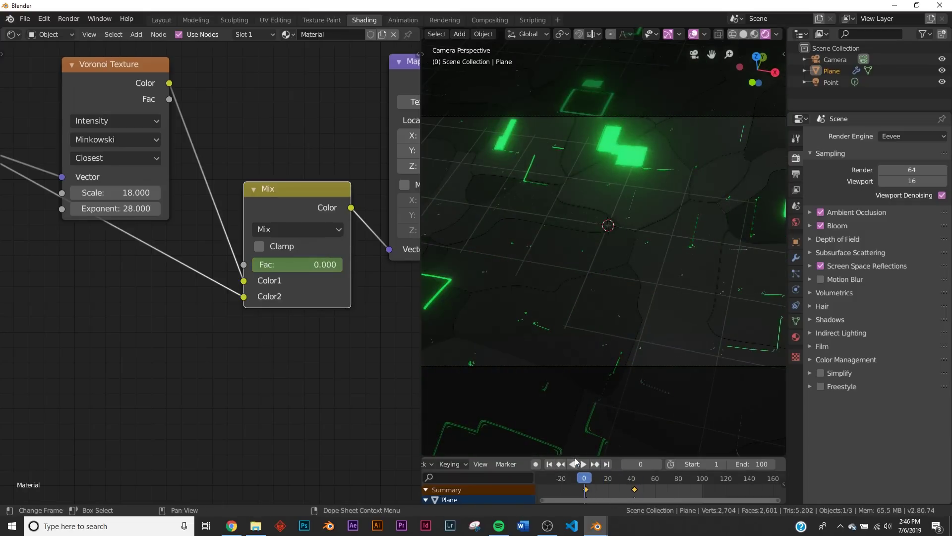
Enlarge the timeline area upward and fit the animation's frame range in it.
{"action": "left_click_drag", "start_coordinate": [575, 456], "coordinate": [587, 415]}
{"action": "scroll", "coordinate": [603, 463], "scroll_direction": "up", "scroll_amount": 3}
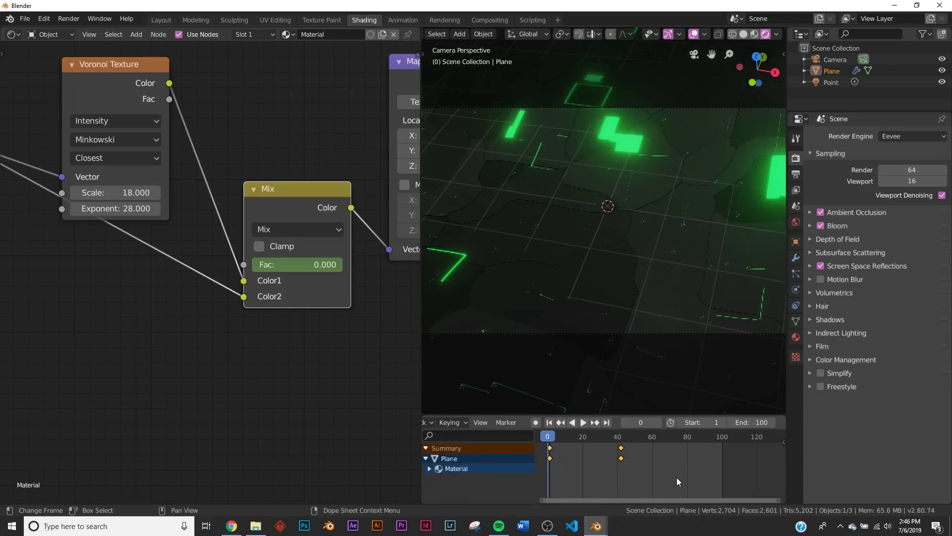
{"action": "left_click_drag", "start_coordinate": [671, 500], "coordinate": [631, 499]}
Keyframe the Emission node's strength at 0 on frame 2.
{"action": "key", "text": "space"}
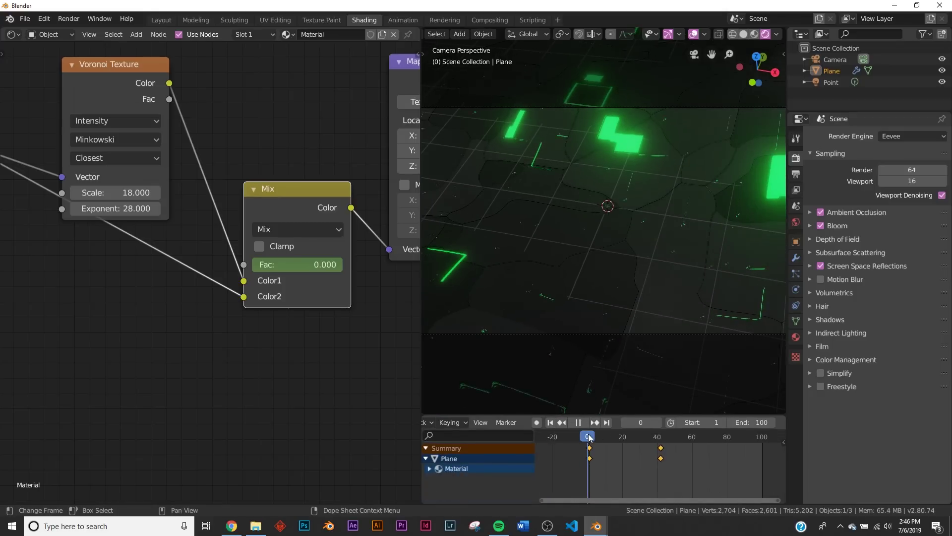
{"action": "key", "text": "space"}
{"action": "middle_click_drag", "start_coordinate": [340, 307], "coordinate": [137, 331]}
{"action": "middle_click_drag", "start_coordinate": [285, 296], "coordinate": [118, 301]}
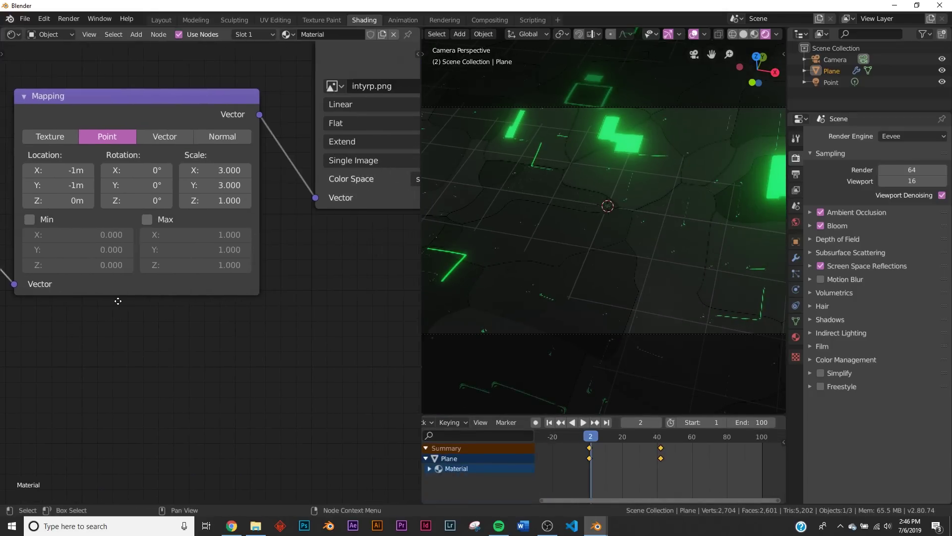
{"action": "middle_click_drag", "start_coordinate": [318, 263], "coordinate": [150, 285]}
{"action": "scroll", "coordinate": [150, 284], "scroll_direction": "down", "scroll_amount": 3}
{"action": "scroll", "coordinate": [150, 280], "scroll_direction": "down", "scroll_amount": 5}
{"action": "middle_click_drag", "start_coordinate": [286, 249], "coordinate": [164, 270]}
{"action": "scroll", "coordinate": [293, 236], "scroll_direction": "up", "scroll_amount": 8}
{"action": "middle_click_drag", "start_coordinate": [347, 223], "coordinate": [136, 330]}
{"action": "scroll", "coordinate": [269, 279], "scroll_direction": "up", "scroll_amount": 4}
{"action": "scroll", "coordinate": [269, 278], "scroll_direction": "up", "scroll_amount": 1}
{"action": "left_click", "coordinate": [264, 188]}
{"action": "type", "text": "0"}
{"action": "key", "text": "Return"}
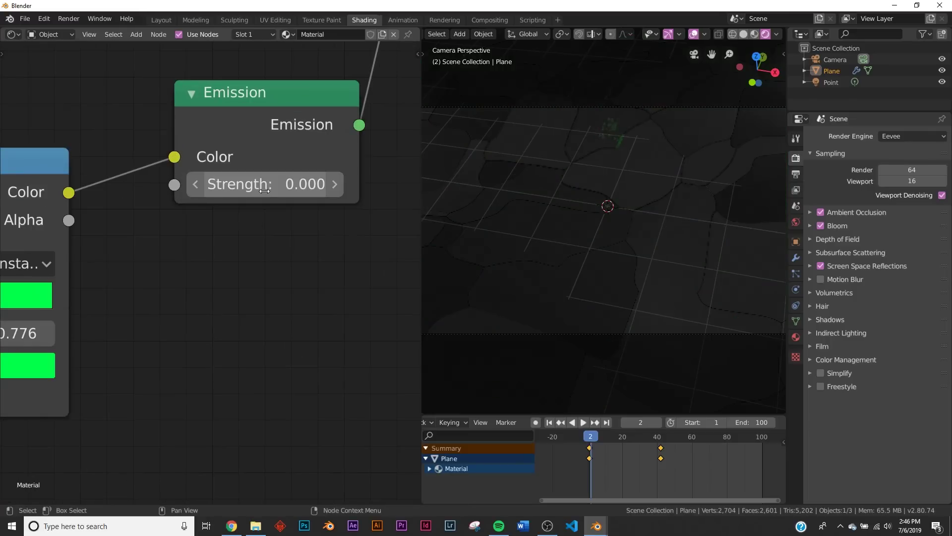
{"action": "right_click", "coordinate": [270, 188]}
{"action": "left_click", "coordinate": [271, 187]}
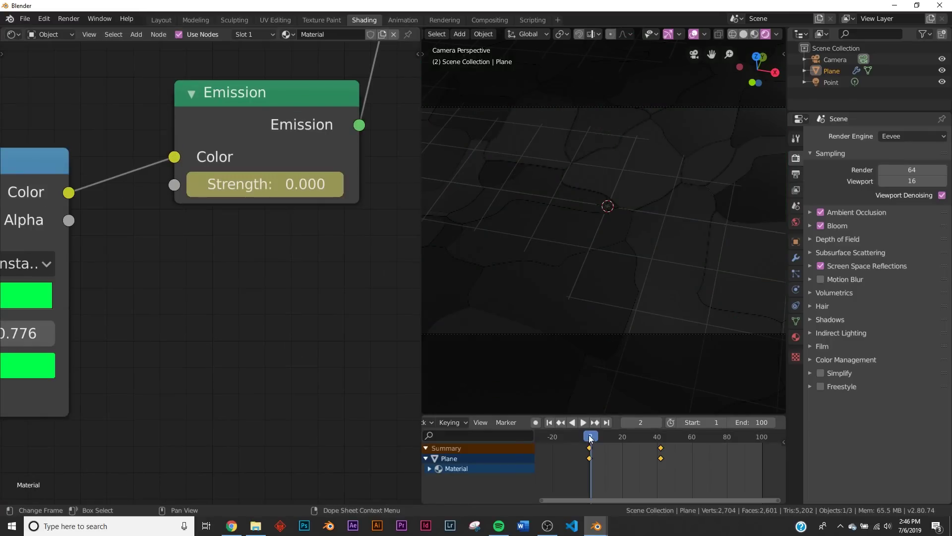
Set the Emission strength to 2 on frame 11 and insert a keyframe for it.
{"action": "key", "text": "space"}
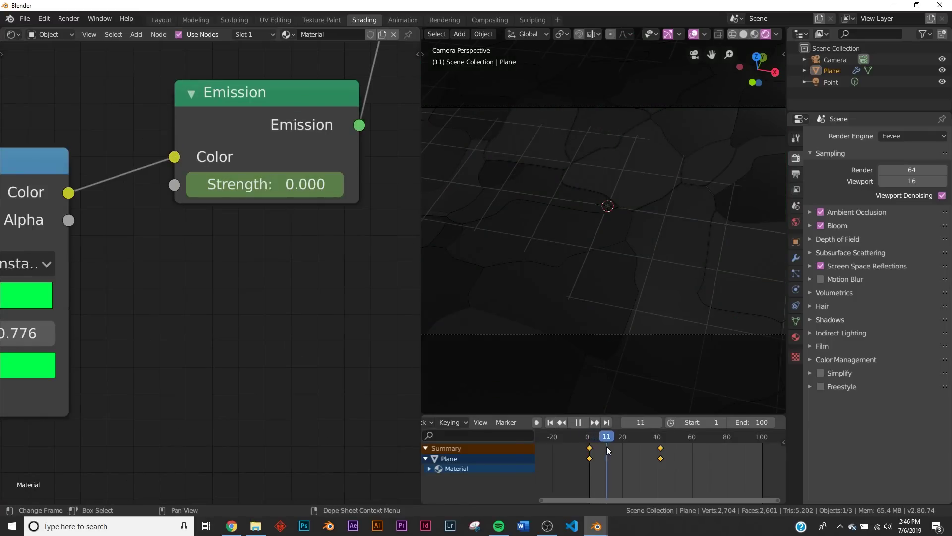
{"action": "key", "text": "space"}
{"action": "left_click", "coordinate": [282, 190]}
{"action": "type", "text": "2"}
{"action": "key", "text": "Return"}
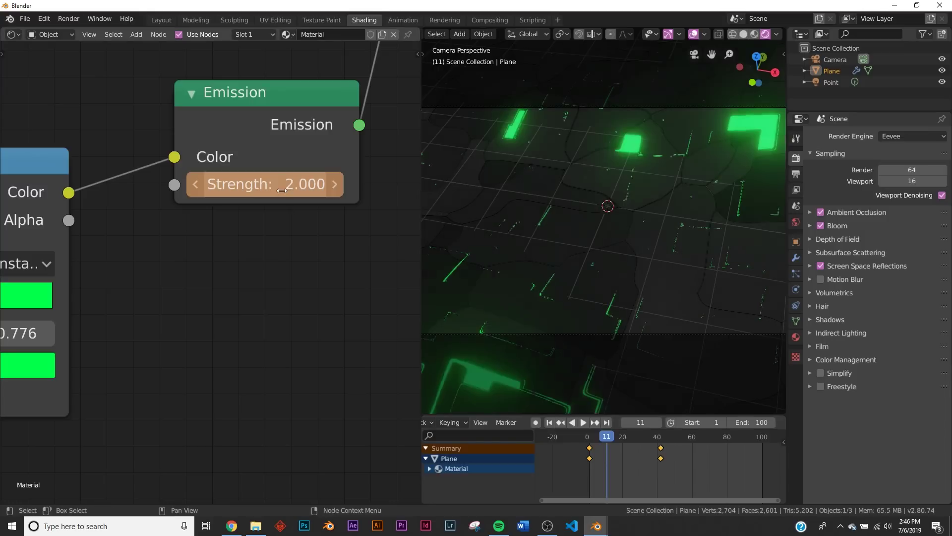
{"action": "right_click", "coordinate": [282, 190]}
{"action": "left_click", "coordinate": [282, 190]}
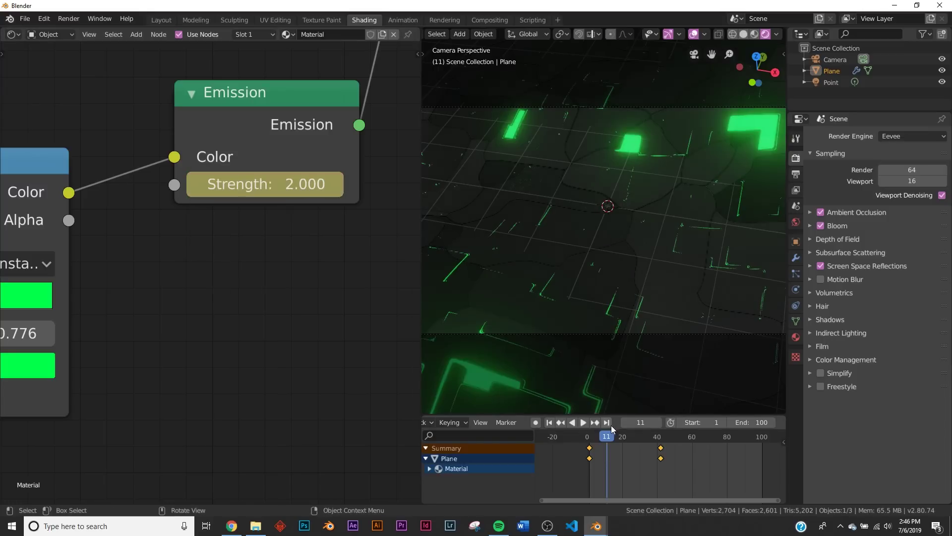
Bring the Emission strength back to 0 on frame 25 and keyframe it.
{"action": "key", "text": "space"}
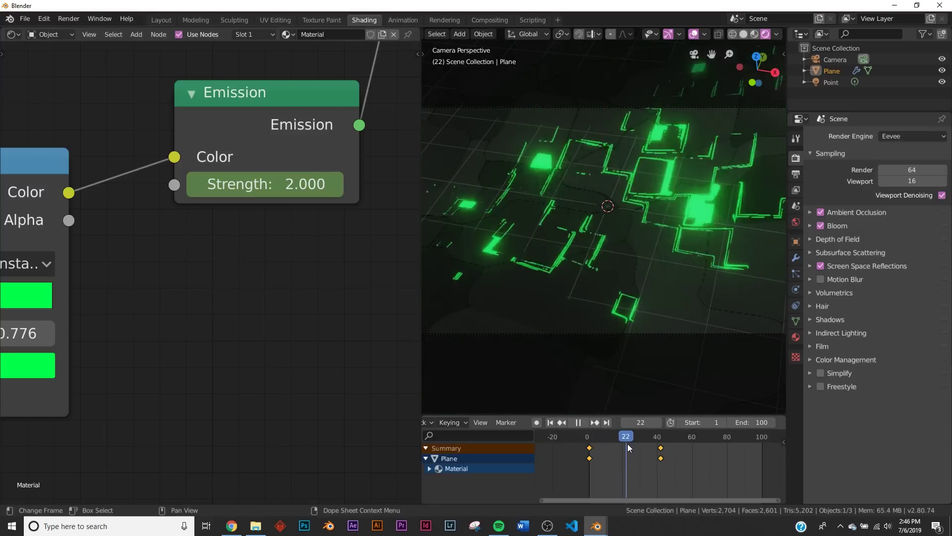
{"action": "key", "text": "space"}
{"action": "left_click", "coordinate": [273, 191]}
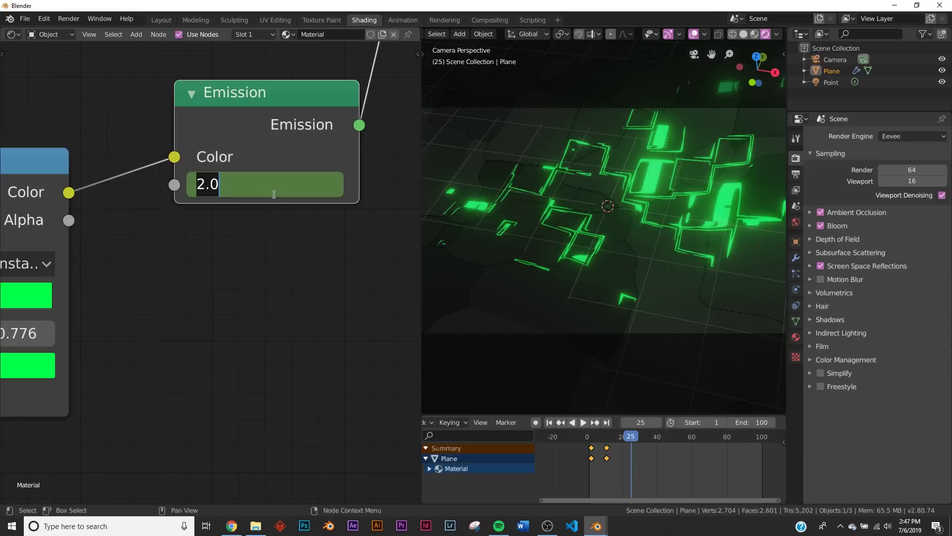
{"action": "type", "text": "0"}
{"action": "key", "text": "Return"}
{"action": "key", "text": "i"}
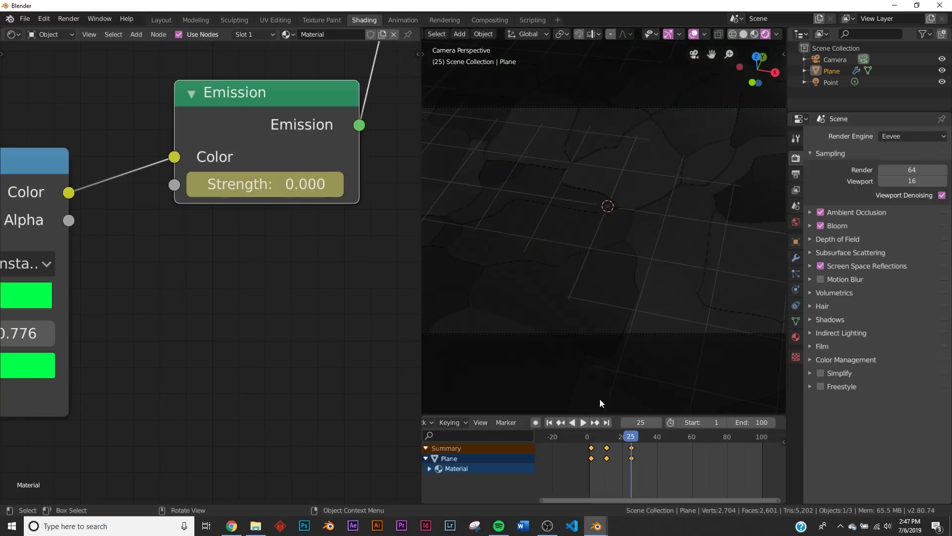
Keyframe the Emission strength at 3 on frame 40.
{"action": "key", "text": "space"}
{"action": "left_click", "coordinate": [657, 443]}
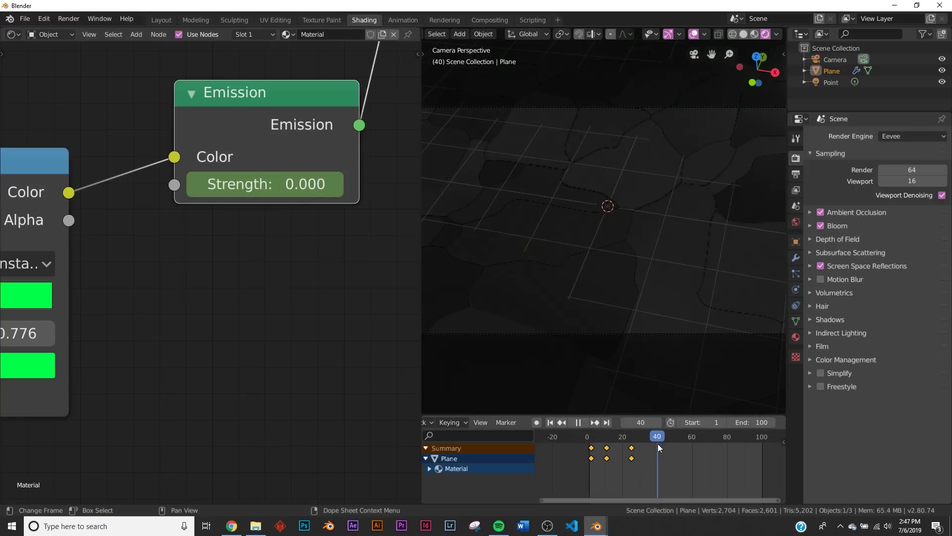
{"action": "key", "text": "space"}
{"action": "left_click", "coordinate": [250, 188]}
{"action": "type", "text": "3"}
{"action": "key", "text": "Return"}
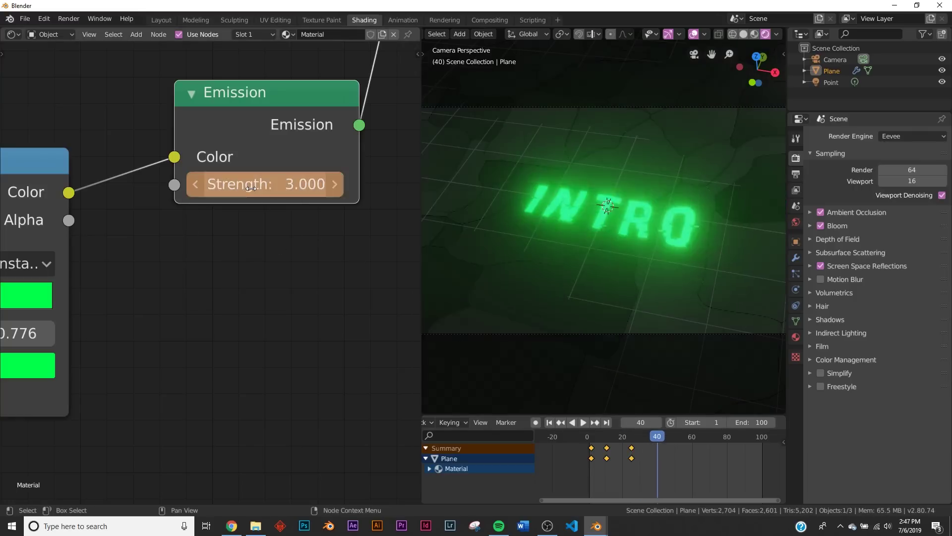
{"action": "right_click", "coordinate": [251, 188]}
{"action": "left_click", "coordinate": [251, 186]}
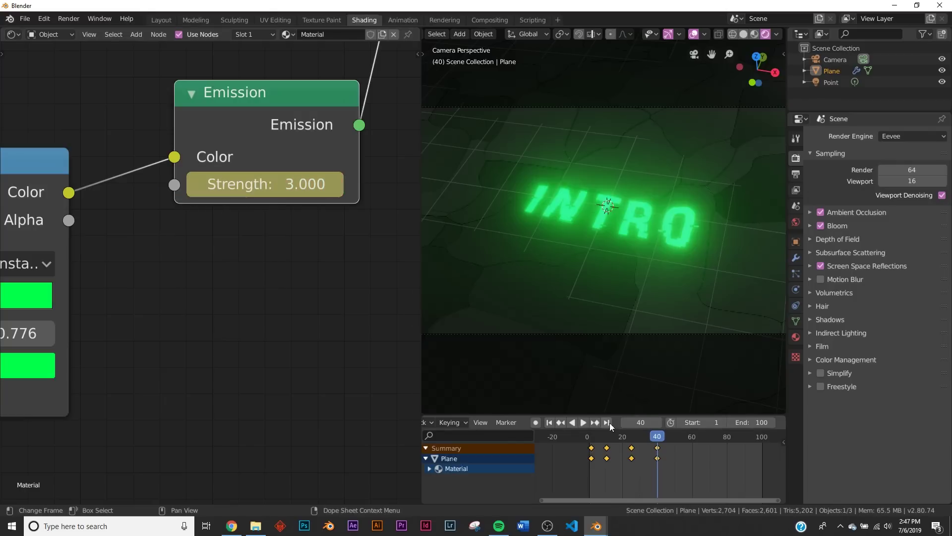
Play the animation from the start to review the pulsing emission.
{"action": "left_click", "coordinate": [549, 422]}
{"action": "left_click", "coordinate": [583, 423]}
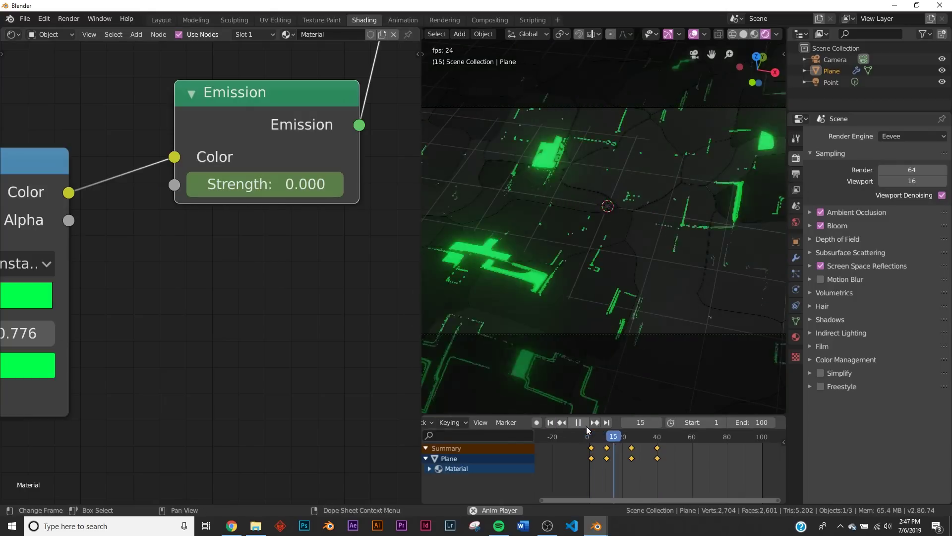
{"action": "left_click", "coordinate": [584, 423]}
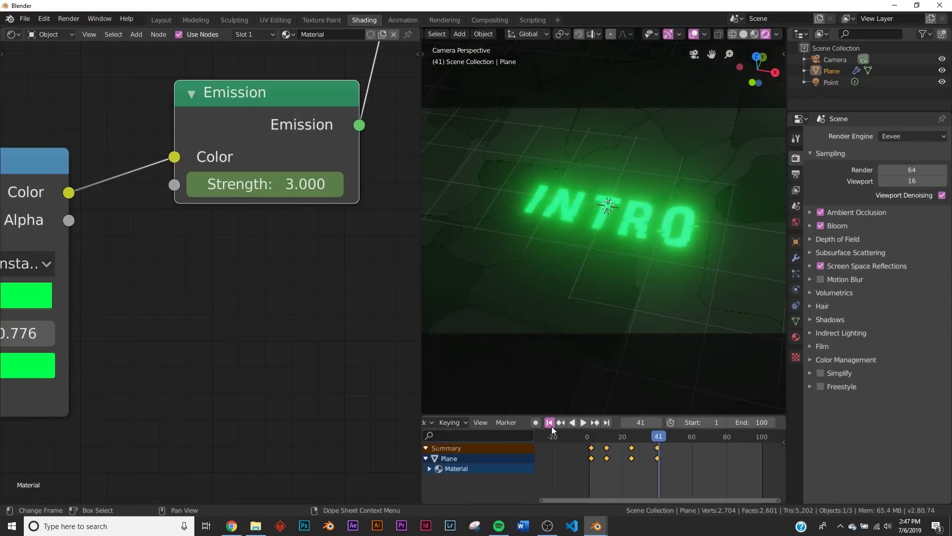
{"action": "left_click", "coordinate": [550, 424]}
{"action": "left_click", "coordinate": [584, 422]}
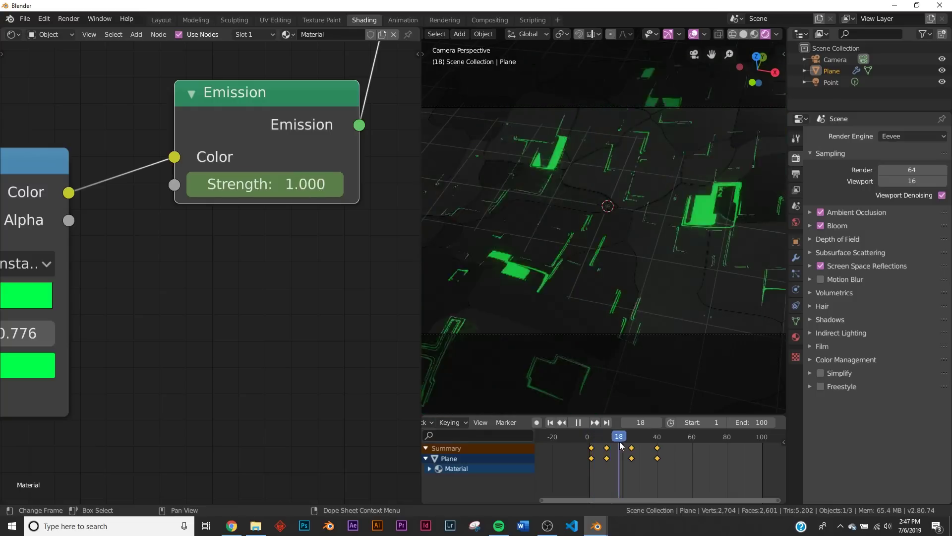
{"action": "key", "text": "space"}
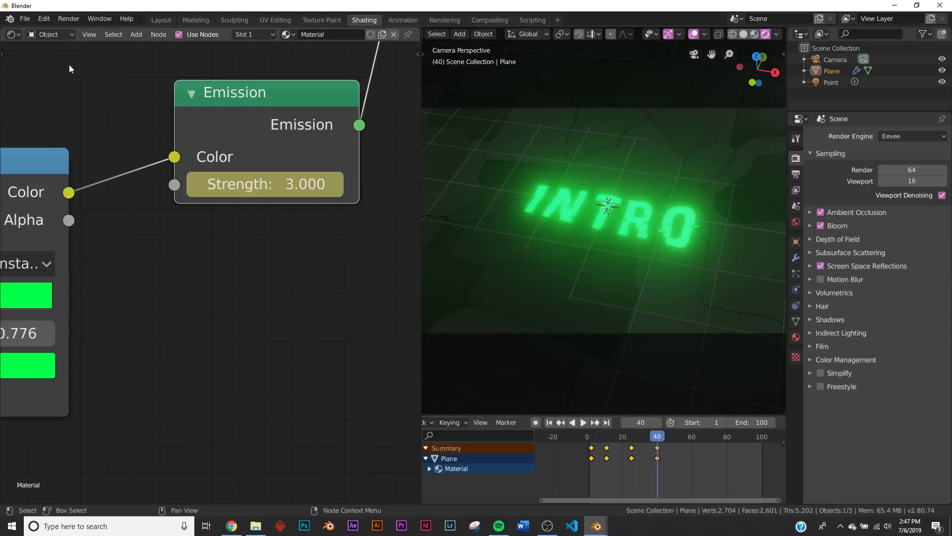
Turn the node editor area into a Graph Editor and show its F-curve modifier settings in a widened sidebar.
{"action": "left_click", "coordinate": [14, 34]}
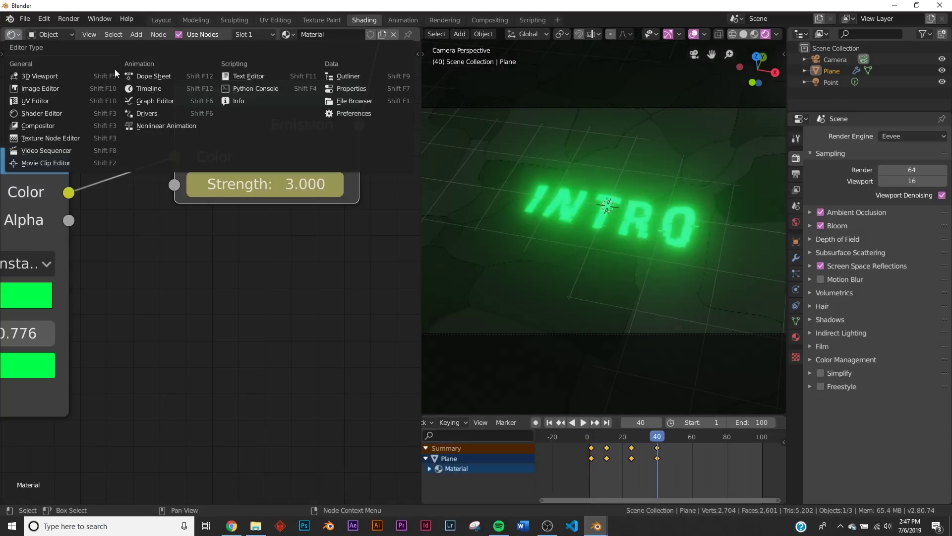
{"action": "left_click", "coordinate": [169, 101]}
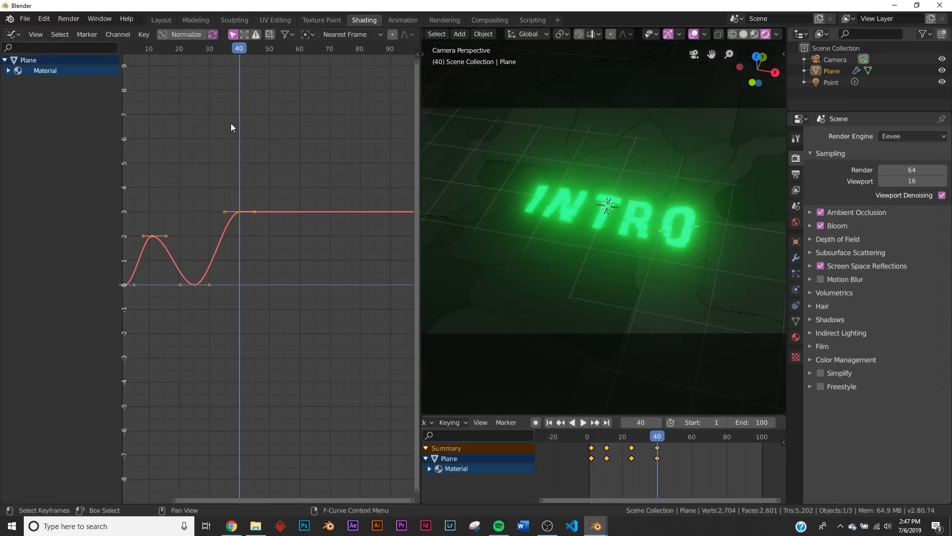
{"action": "left_click", "coordinate": [418, 55]}
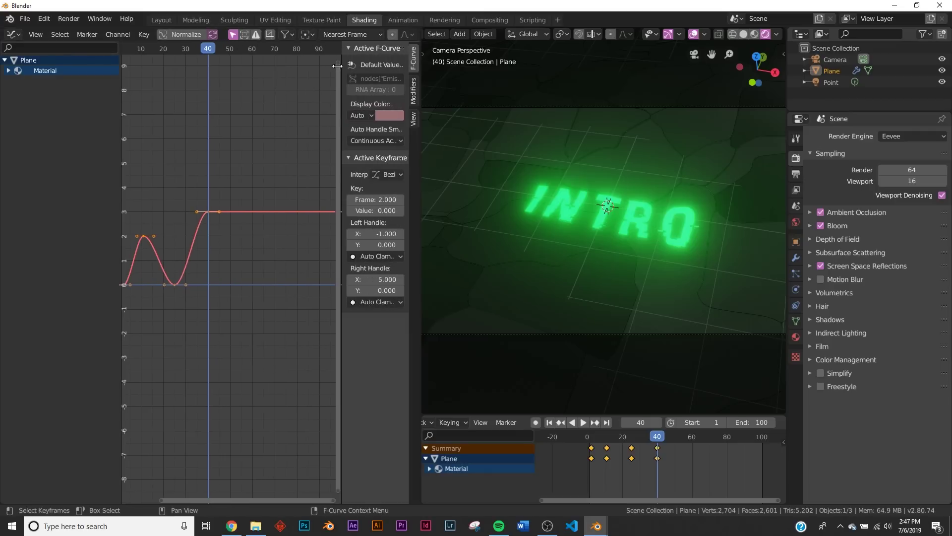
{"action": "left_click", "coordinate": [412, 91]}
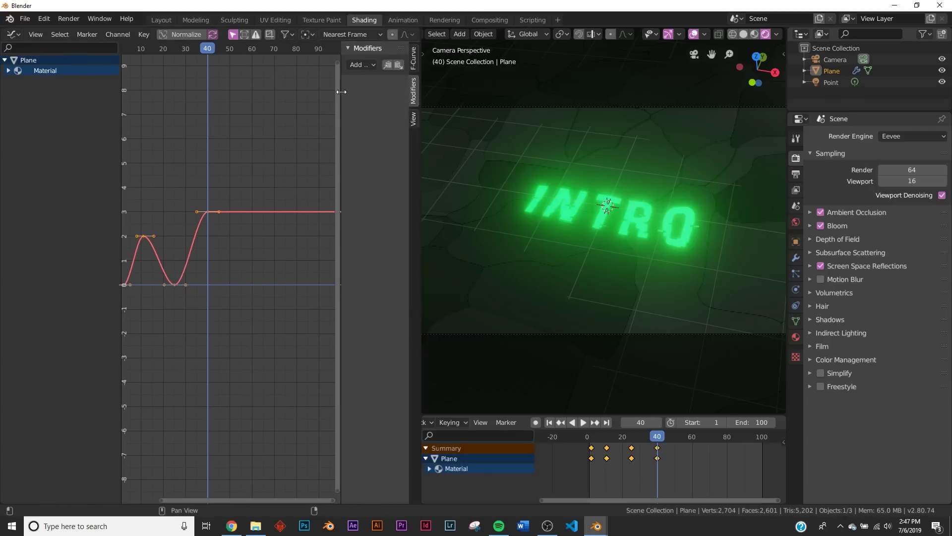
{"action": "left_click_drag", "start_coordinate": [121, 162], "coordinate": [60, 164]}
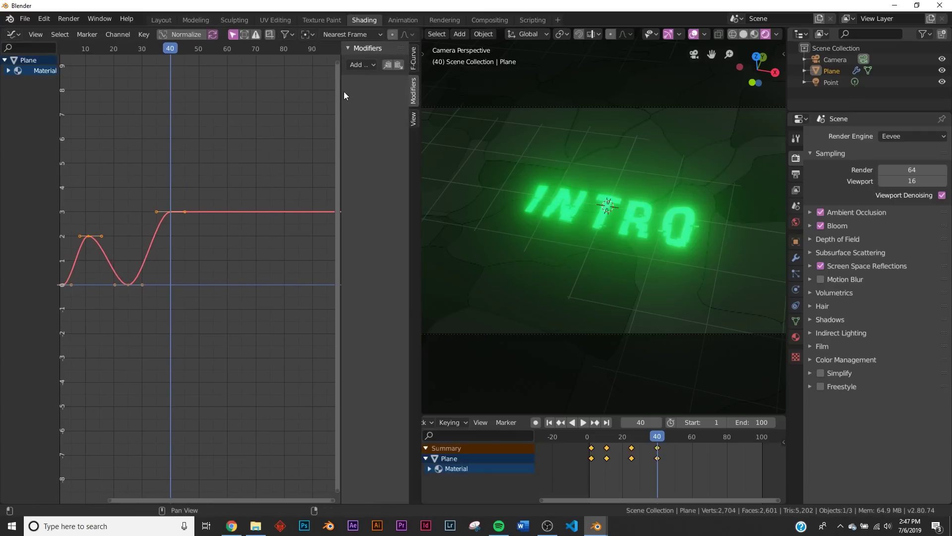
{"action": "left_click_drag", "start_coordinate": [340, 94], "coordinate": [290, 94]}
Add a Noise modifier to the emission strength curve and set its strength to 11.200.
{"action": "left_click", "coordinate": [331, 64]}
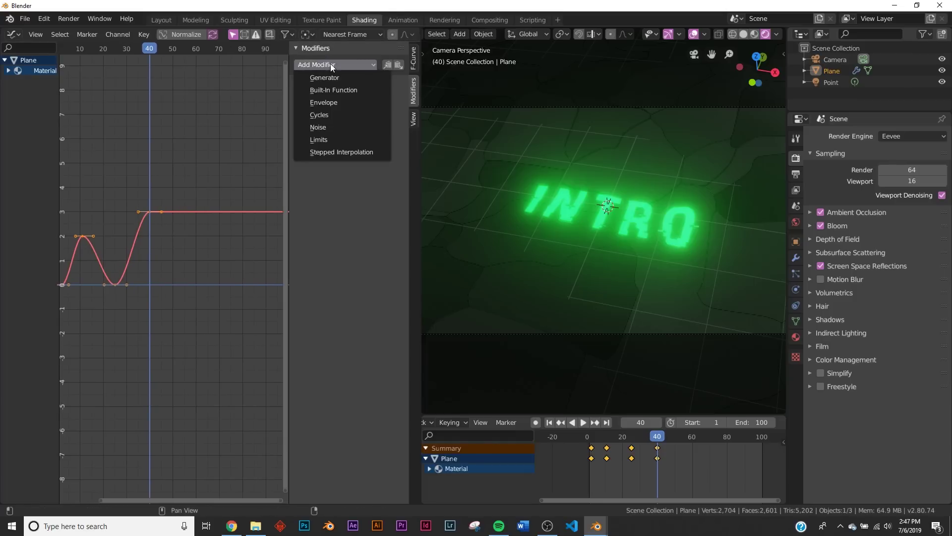
{"action": "left_click", "coordinate": [337, 131]}
{"action": "left_click_drag", "start_coordinate": [328, 126], "coordinate": [417, 125]}
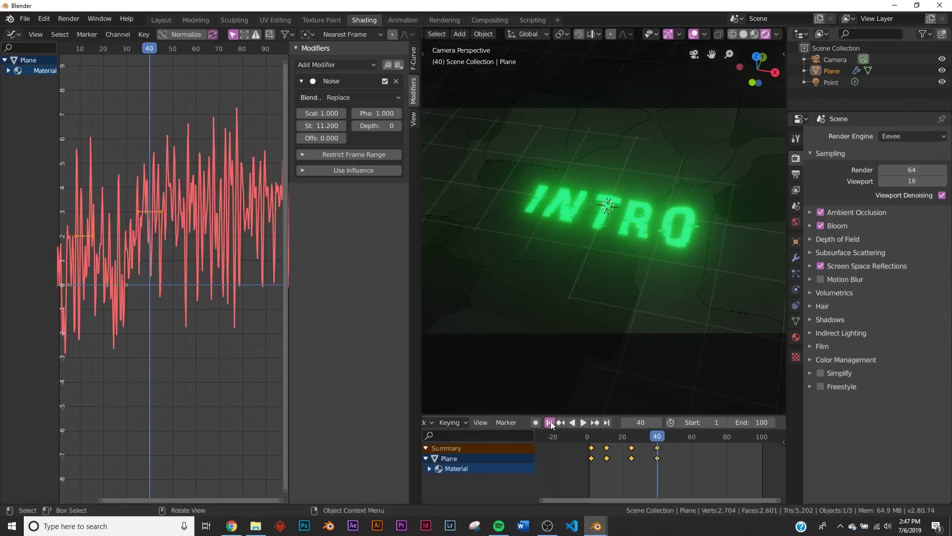
Play the animation from the first frame twice to review the flickering text emission.
{"action": "left_click", "coordinate": [550, 425]}
{"action": "left_click", "coordinate": [581, 424]}
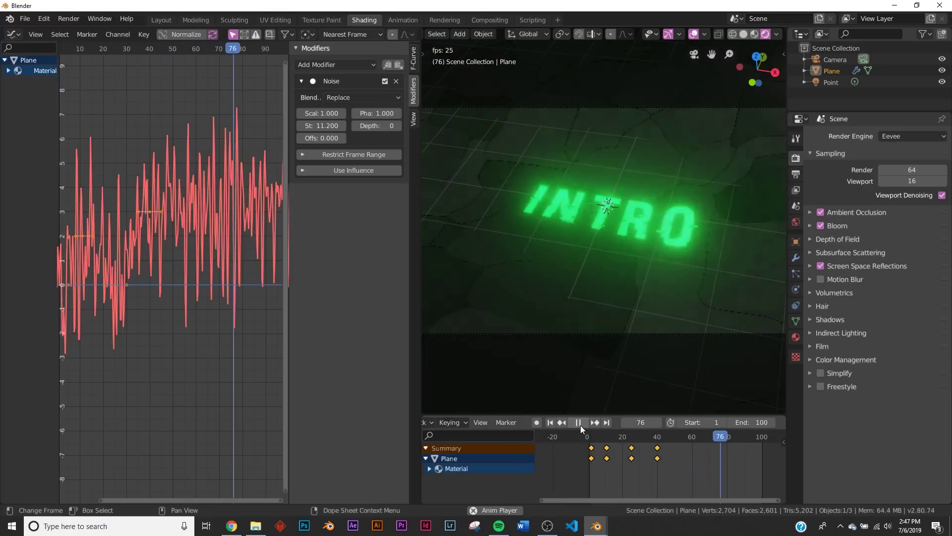
{"action": "left_click", "coordinate": [581, 425]}
{"action": "left_click", "coordinate": [553, 424]}
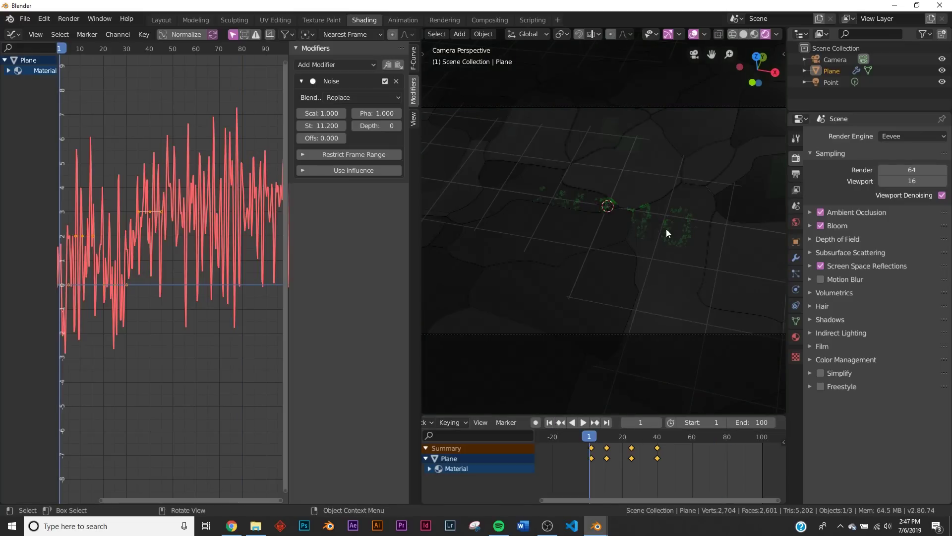
{"action": "left_click", "coordinate": [586, 424]}
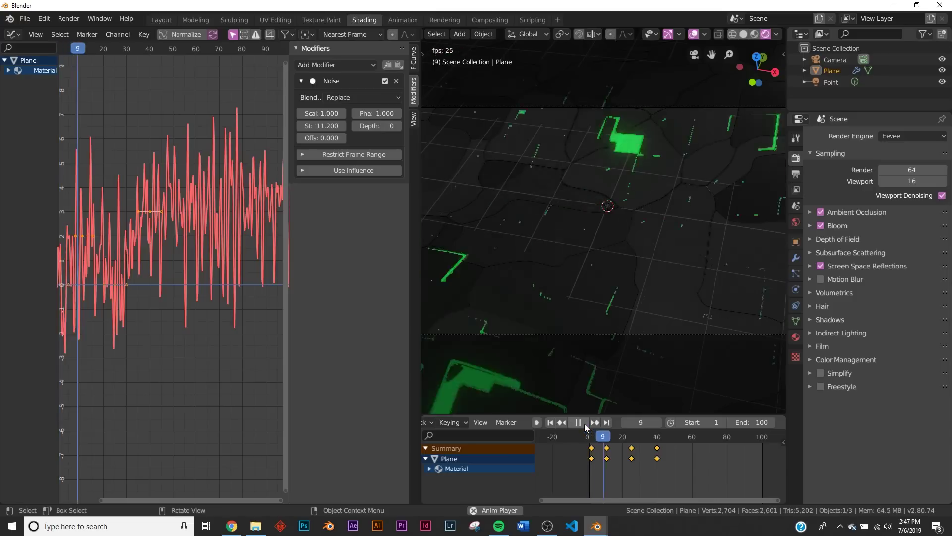
{"action": "left_click", "coordinate": [584, 424]}
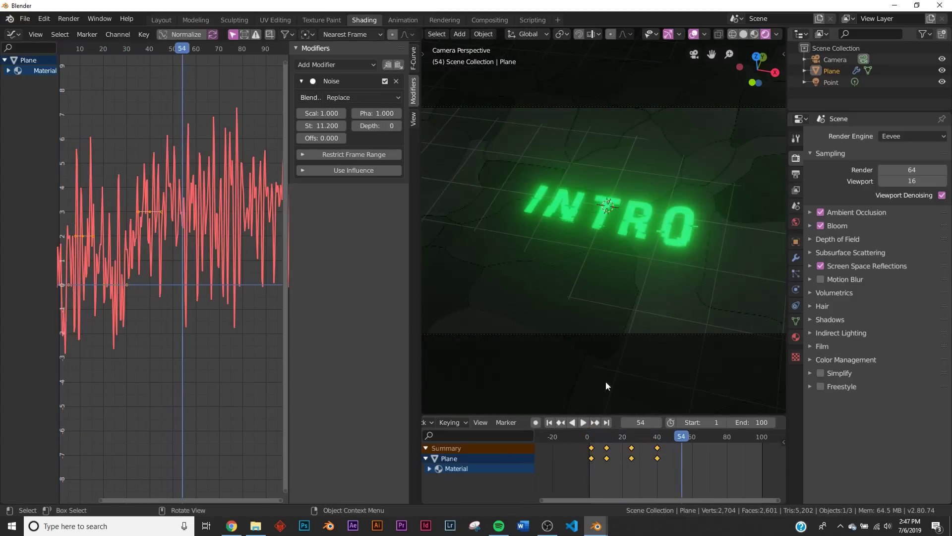
Inspect the whole plane from outside the camera, then return to the camera view and replay the animation from the start.
{"action": "middle_click_drag", "start_coordinate": [605, 381], "coordinate": [659, 306]}
{"action": "scroll", "coordinate": [574, 229], "scroll_direction": "down", "scroll_amount": 5}
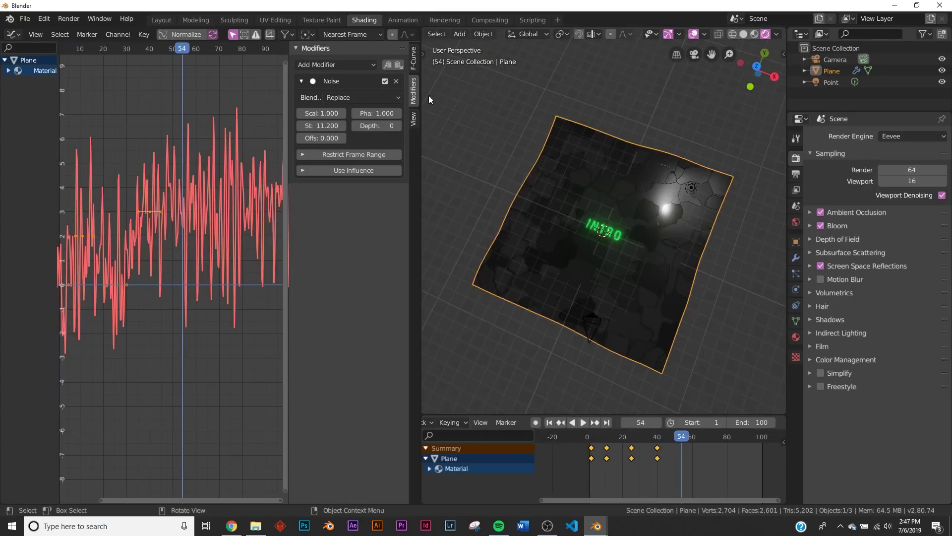
{"action": "key", "text": "KP_0"}
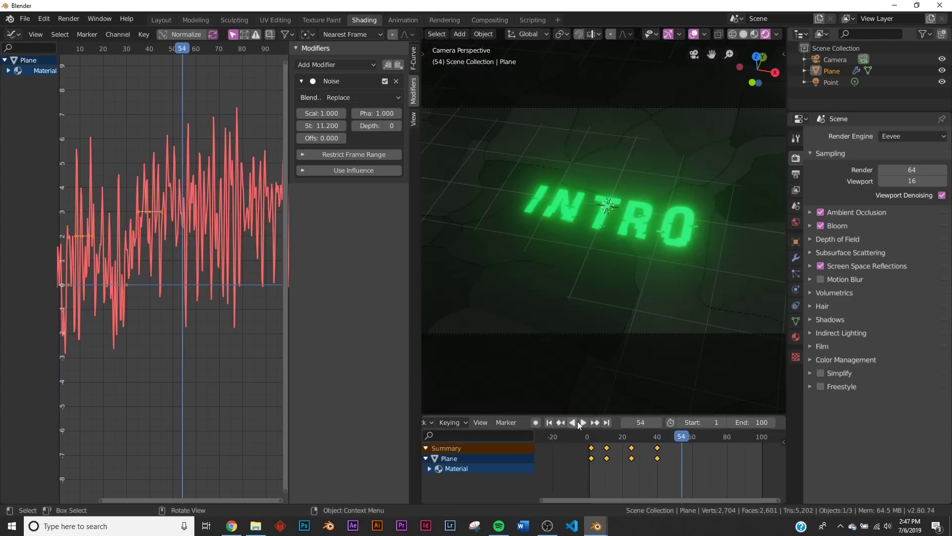
{"action": "left_click", "coordinate": [549, 423]}
{"action": "left_click", "coordinate": [584, 424]}
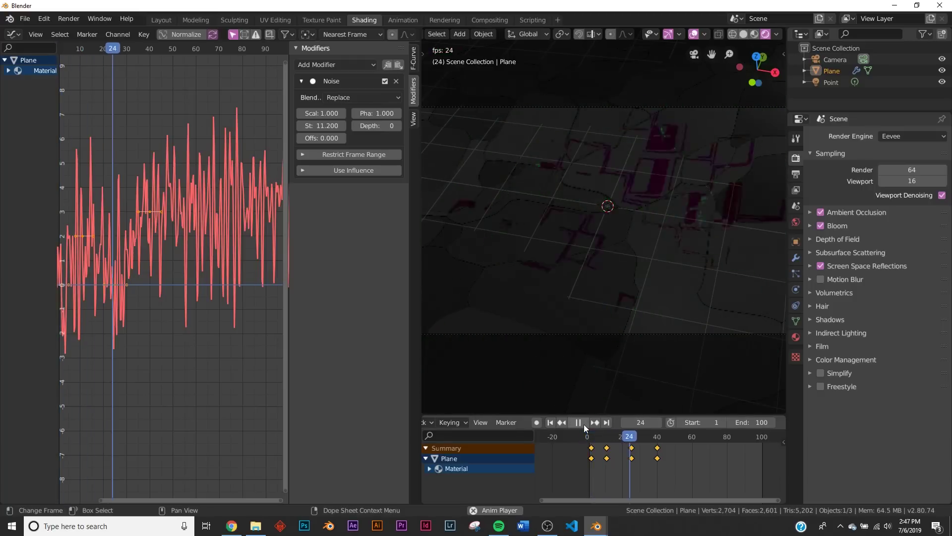
{"action": "left_click", "coordinate": [581, 423]}
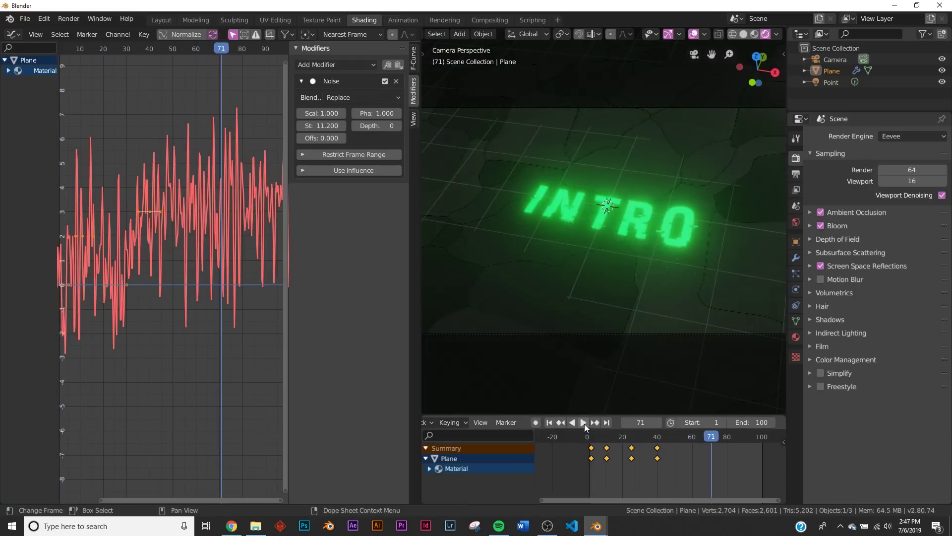
In the Layout workspace, compare the scene with Bloom off and on, and set the Bloom intensity to 0.362.
{"action": "left_click", "coordinate": [159, 18]}
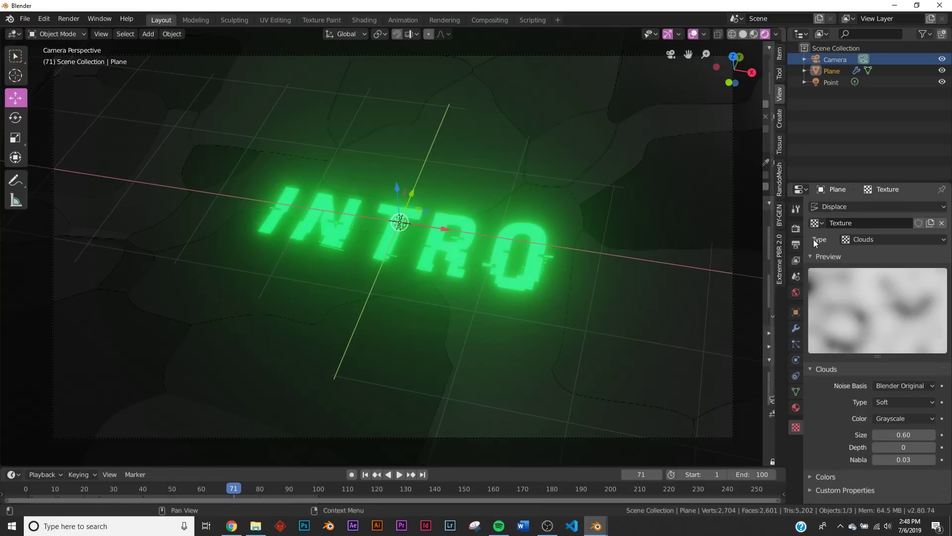
{"action": "left_click", "coordinate": [797, 229]}
{"action": "left_click", "coordinate": [821, 296]}
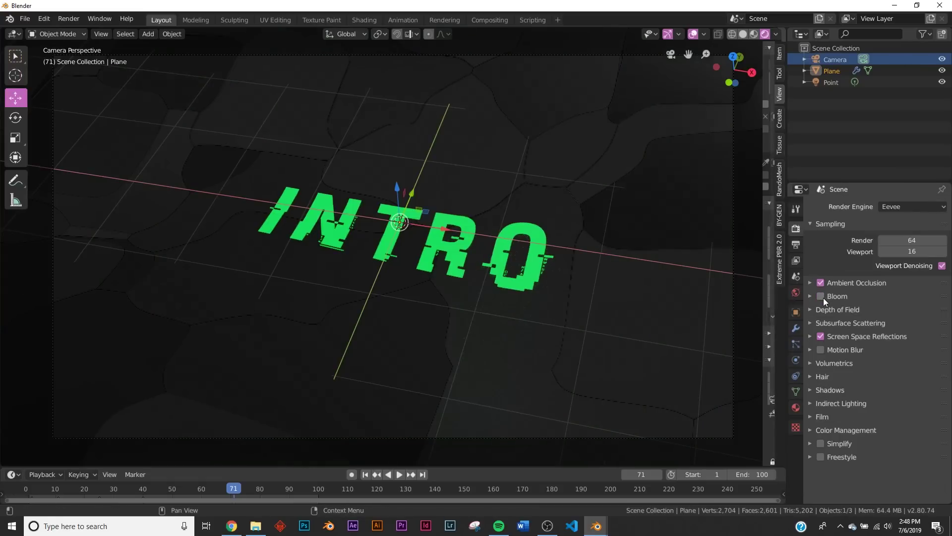
{"action": "left_click", "coordinate": [821, 296]}
{"action": "left_click", "coordinate": [839, 295]}
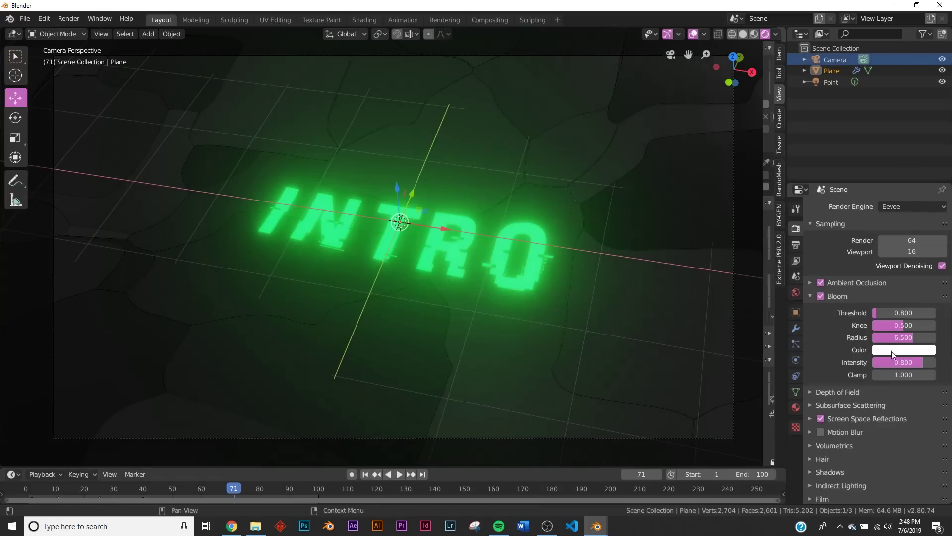
{"action": "left_click_drag", "start_coordinate": [923, 362], "coordinate": [895, 362]}
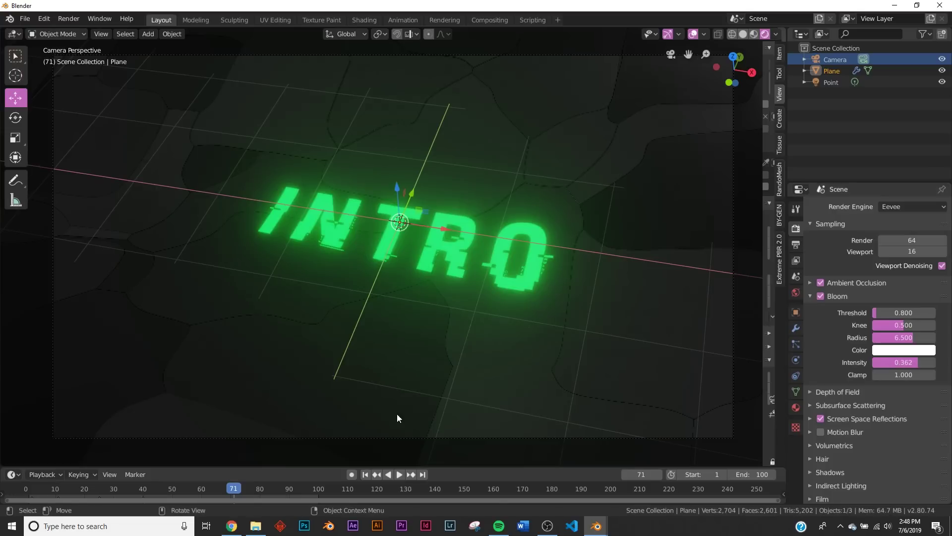
Play the animation to check the reduced glow, and scrub from the start to frame 8.
{"action": "left_click", "coordinate": [399, 474]}
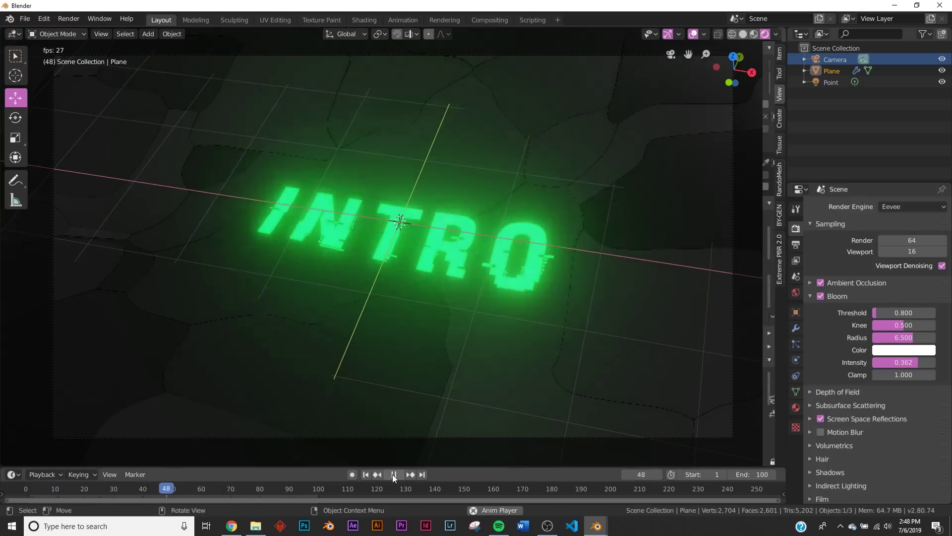
{"action": "left_click", "coordinate": [393, 475]}
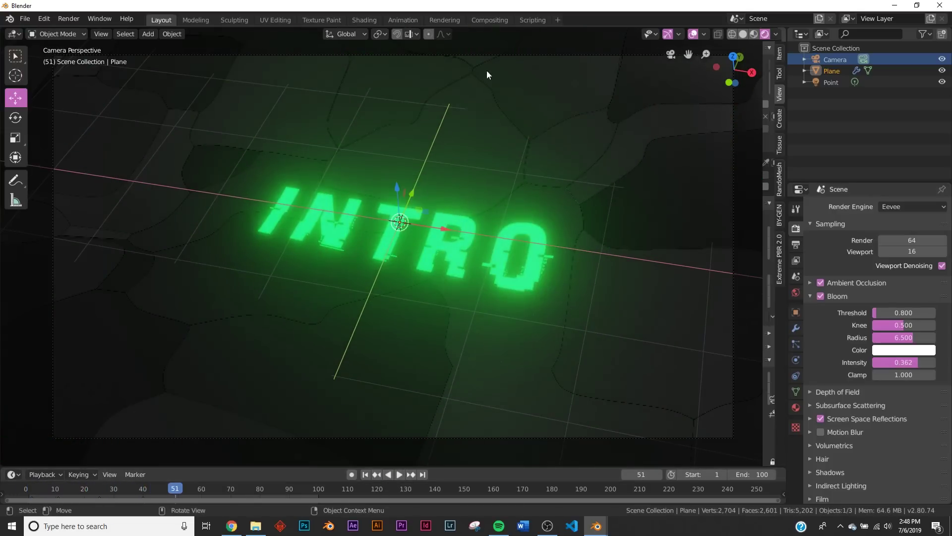
{"action": "left_click", "coordinate": [366, 475]}
{"action": "left_click_drag", "start_coordinate": [41, 489], "coordinate": [49, 489]}
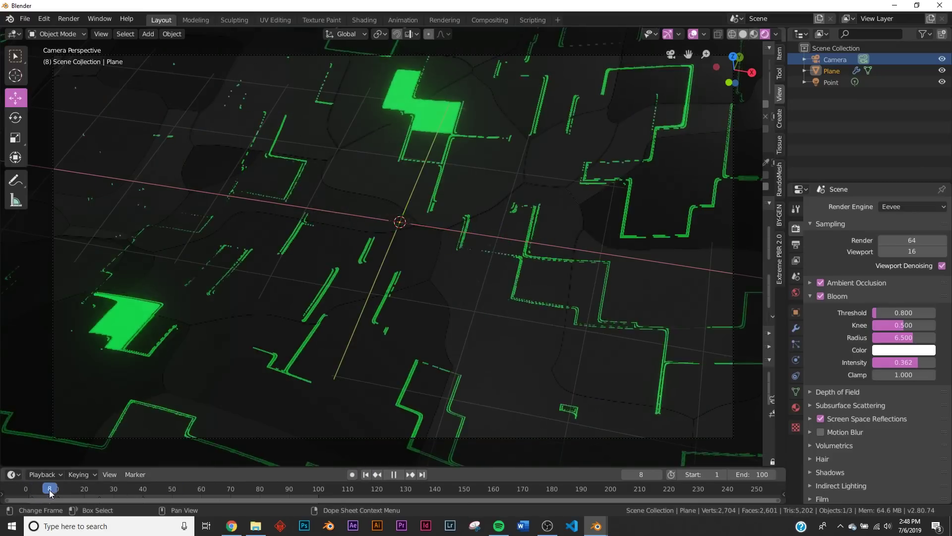
Return to the Shading workspace's node editor and delete the Voronoi Texture node beside Texture Coordinate.
{"action": "left_click", "coordinate": [443, 20]}
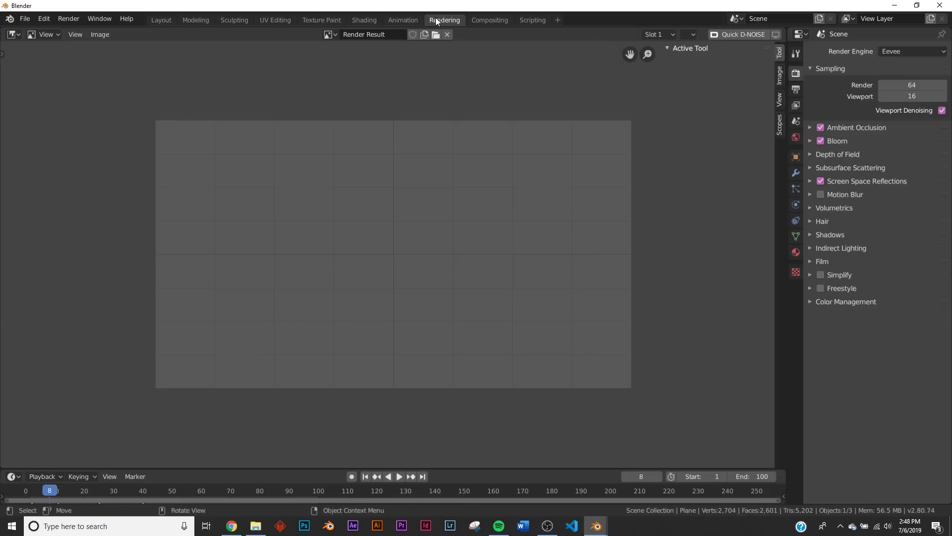
{"action": "left_click", "coordinate": [364, 20]}
{"action": "scroll", "coordinate": [267, 172], "scroll_direction": "down", "scroll_amount": 3}
{"action": "mouse_move", "coordinate": [177, 200]}
{"action": "middle_mouse_down"}
{"action": "mouse_move", "coordinate": [208, 236]}
{"action": "mouse_move", "coordinate": [369, 230]}
{"action": "middle_mouse_up"}
{"action": "middle_click_drag", "start_coordinate": [132, 239], "coordinate": [418, 217]}
{"action": "middle_click_drag", "start_coordinate": [96, 248], "coordinate": [261, 225]}
{"action": "middle_click_drag", "start_coordinate": [232, 262], "coordinate": [347, 234]}
{"action": "scroll", "coordinate": [327, 230], "scroll_direction": "up", "scroll_amount": 5}
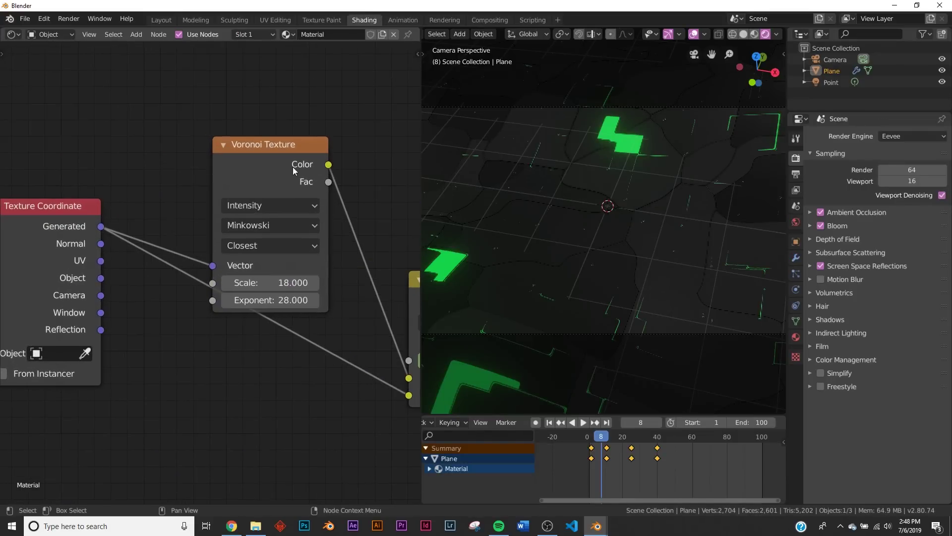
{"action": "left_click", "coordinate": [279, 153]}
{"action": "key", "text": "x"}
Add a Noise Texture node, feeding it the Generated coordinates and linking its Color output to the Mix node's Color1.
{"action": "key", "text": "shift+a"}
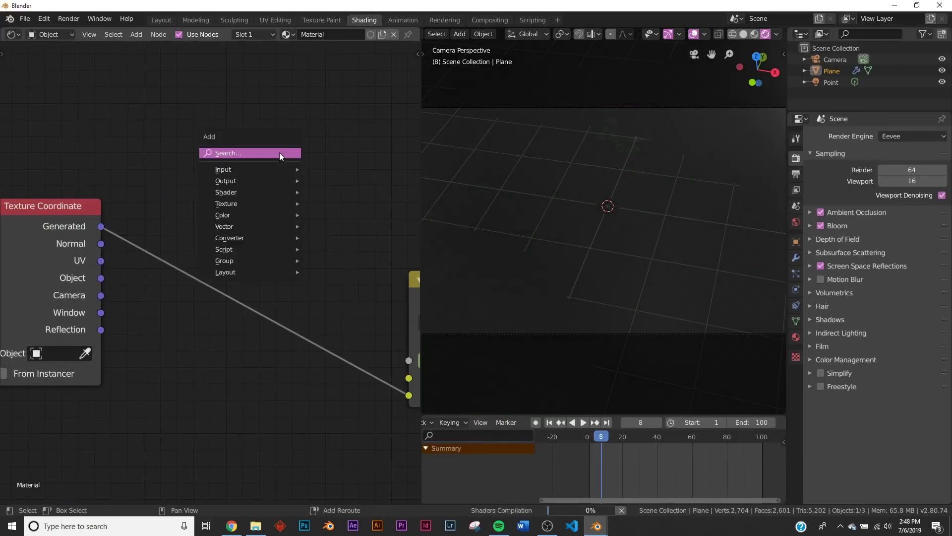
{"action": "left_click", "coordinate": [279, 153]}
{"action": "type", "text": "noi"}
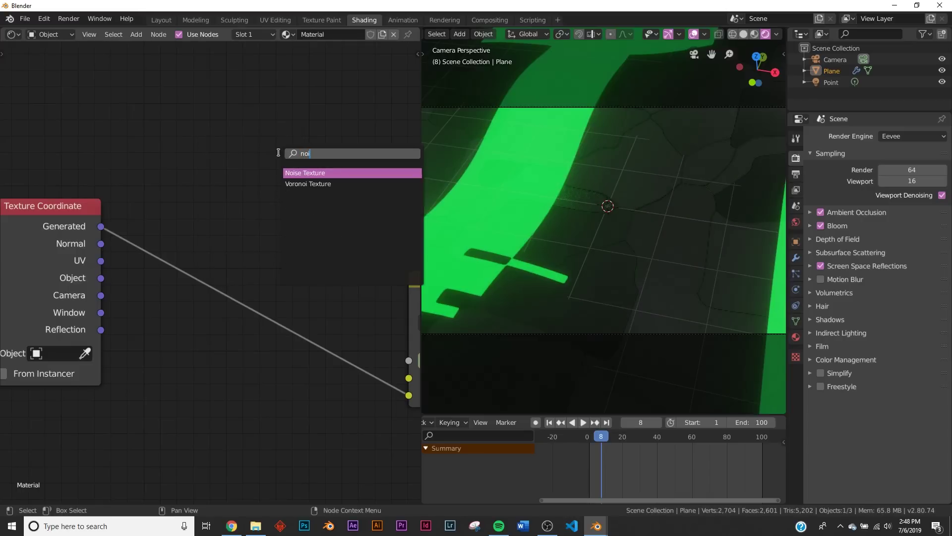
{"action": "left_click", "coordinate": [299, 172]}
{"action": "left_click", "coordinate": [222, 157]}
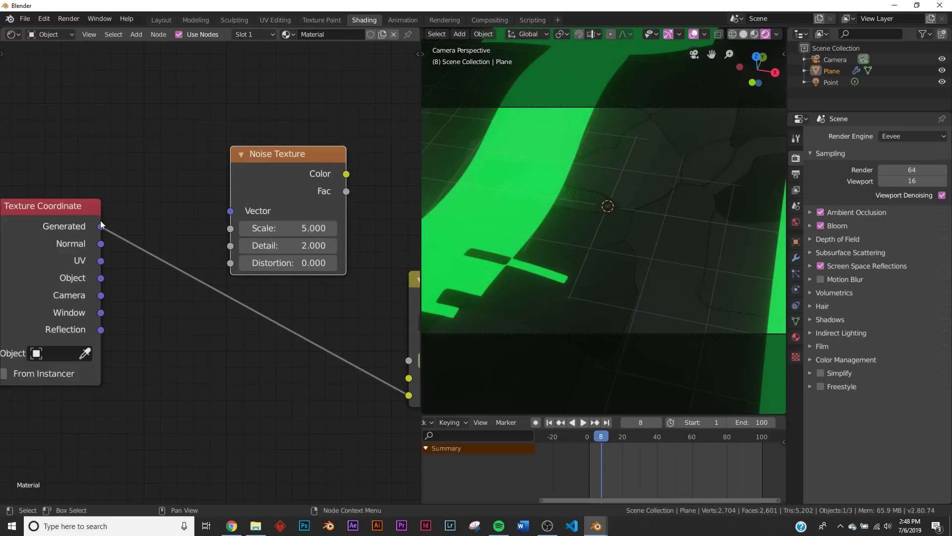
{"action": "left_click_drag", "start_coordinate": [100, 226], "coordinate": [230, 211]}
{"action": "scroll", "coordinate": [243, 193], "scroll_direction": "down", "scroll_amount": 4, "text": "ctrl"}
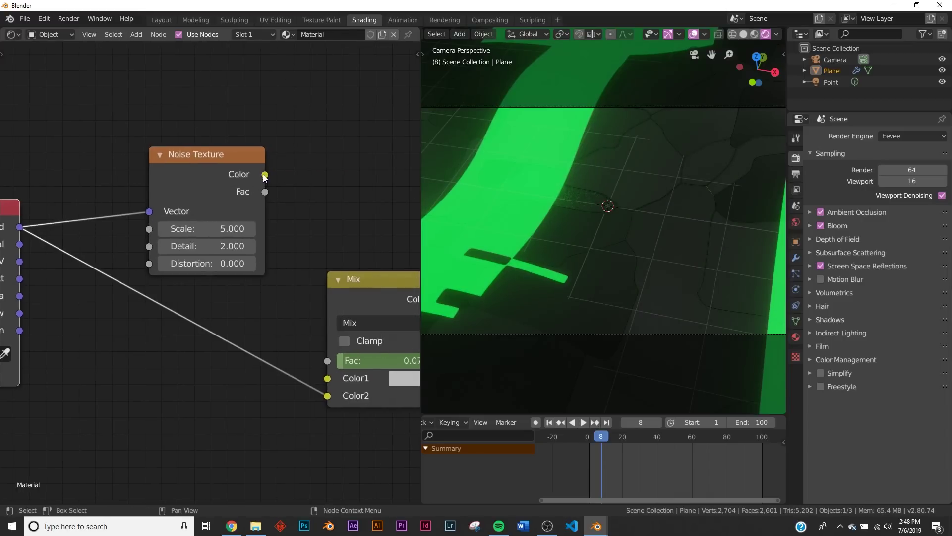
{"action": "mouse_move", "coordinate": [265, 175]}
{"action": "left_mouse_down"}
{"action": "mouse_move", "coordinate": [371, 367]}
{"action": "mouse_move", "coordinate": [328, 378]}
{"action": "left_mouse_up"}
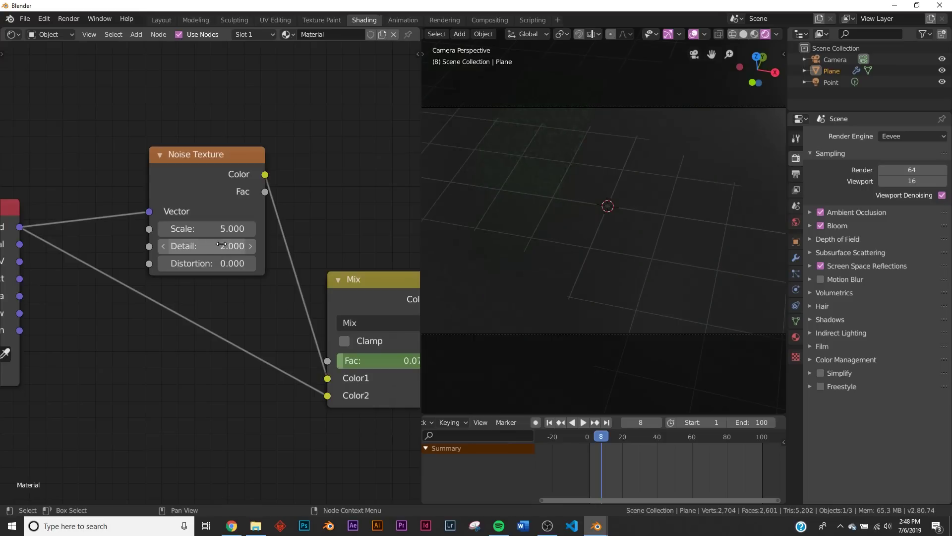
Set the Noise Texture's Detail to 16 and its Distortion to 1.100.
{"action": "left_click_drag", "start_coordinate": [221, 246], "coordinate": [348, 246]}
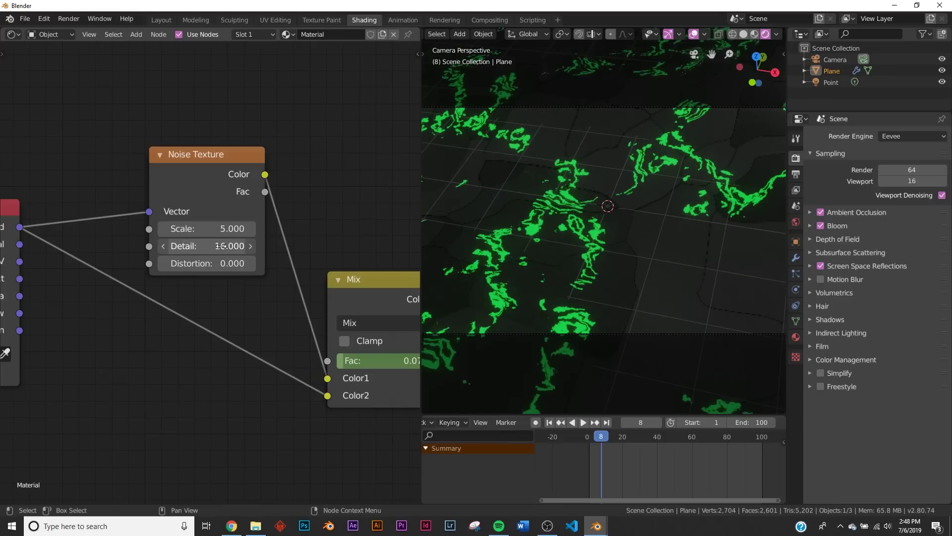
{"action": "left_click_drag", "start_coordinate": [221, 263], "coordinate": [263, 263]}
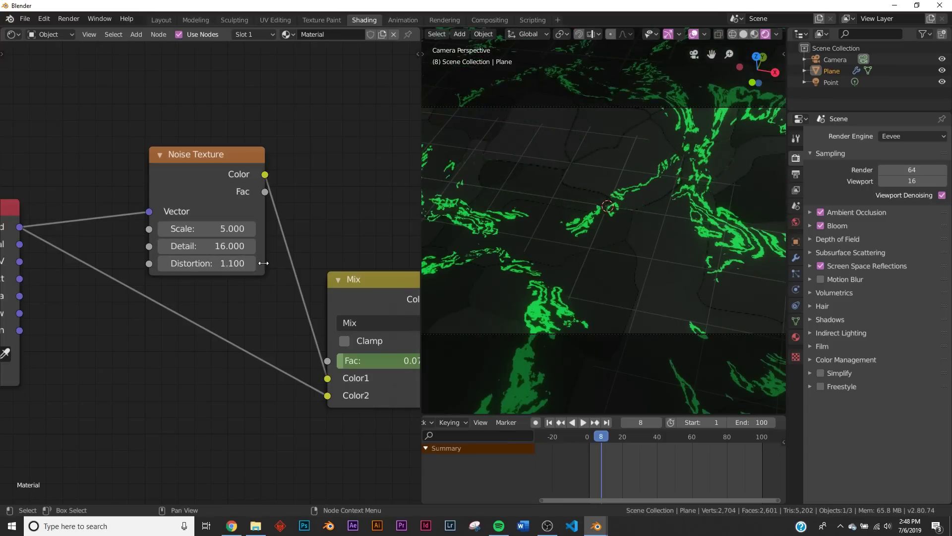
Play the animation from near the start to review the noise distortion, and stop at frame 15.
{"action": "left_click", "coordinate": [593, 437]}
{"action": "key", "text": "space"}
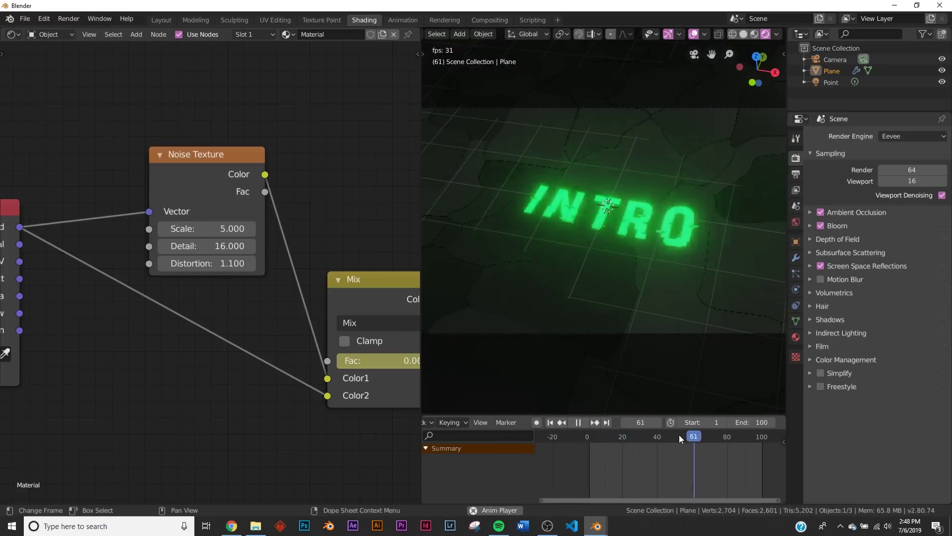
{"action": "left_click_drag", "start_coordinate": [680, 434], "coordinate": [614, 437]}
{"action": "left_click", "coordinate": [578, 422]}
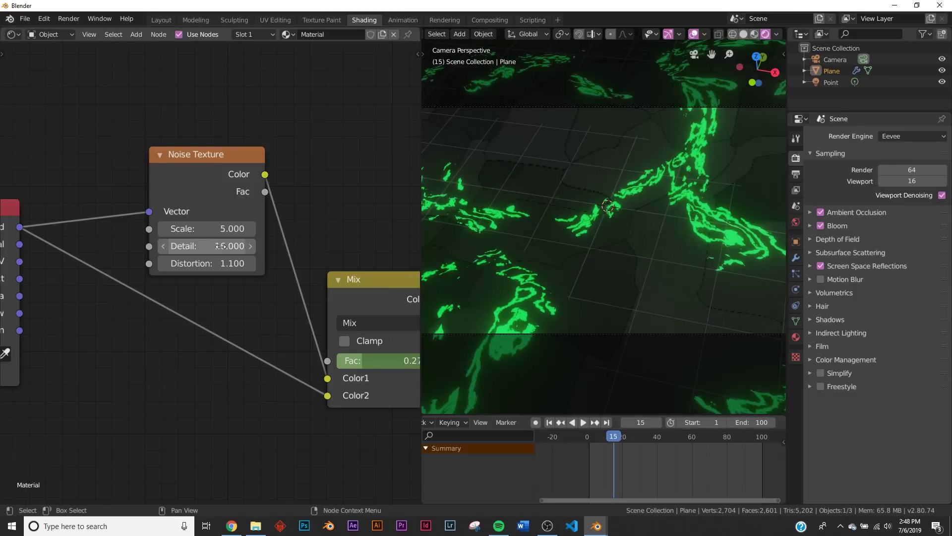
Set the Noise Texture's Detail to 0 and play the animation to check the smoother distortion.
{"action": "left_click_drag", "start_coordinate": [220, 246], "coordinate": [158, 247]}
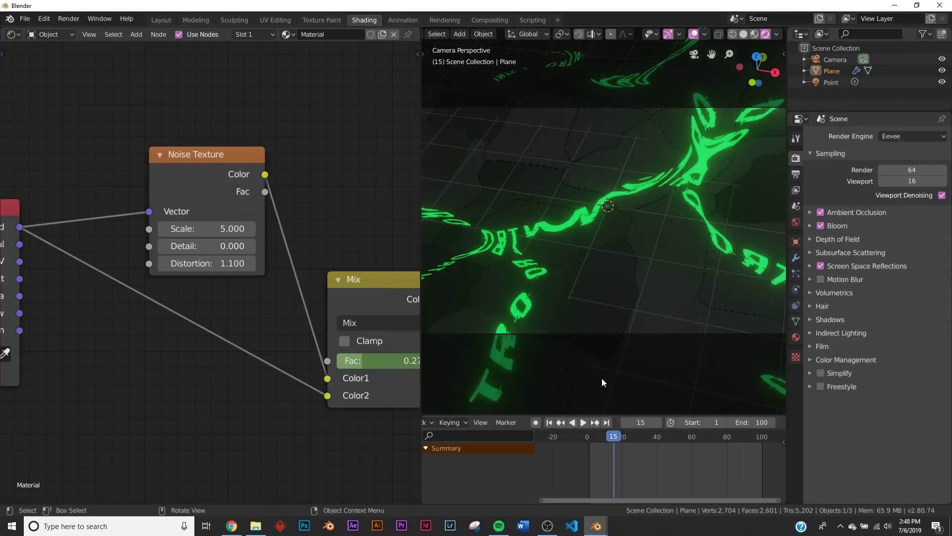
{"action": "left_click", "coordinate": [584, 423]}
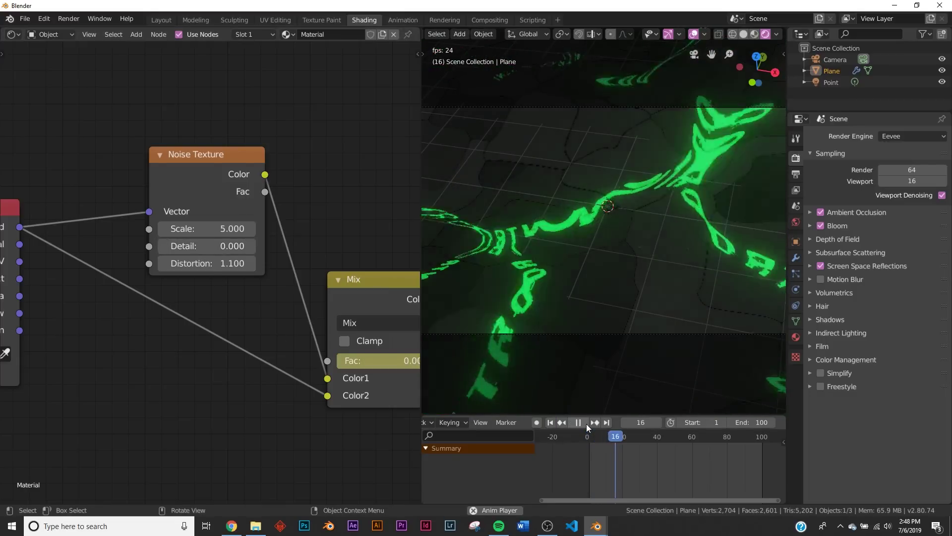
{"action": "left_click", "coordinate": [587, 424]}
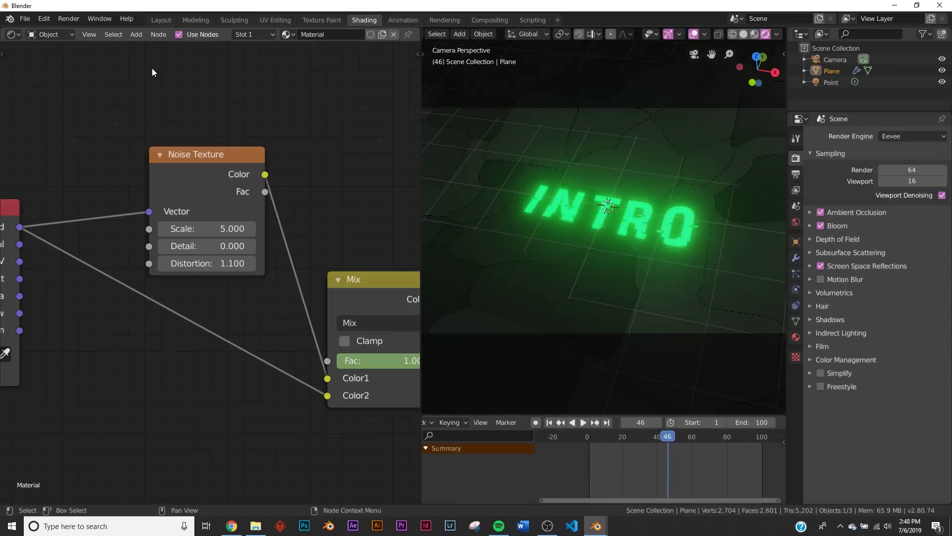
{"action": "left_click", "coordinate": [225, 171]}
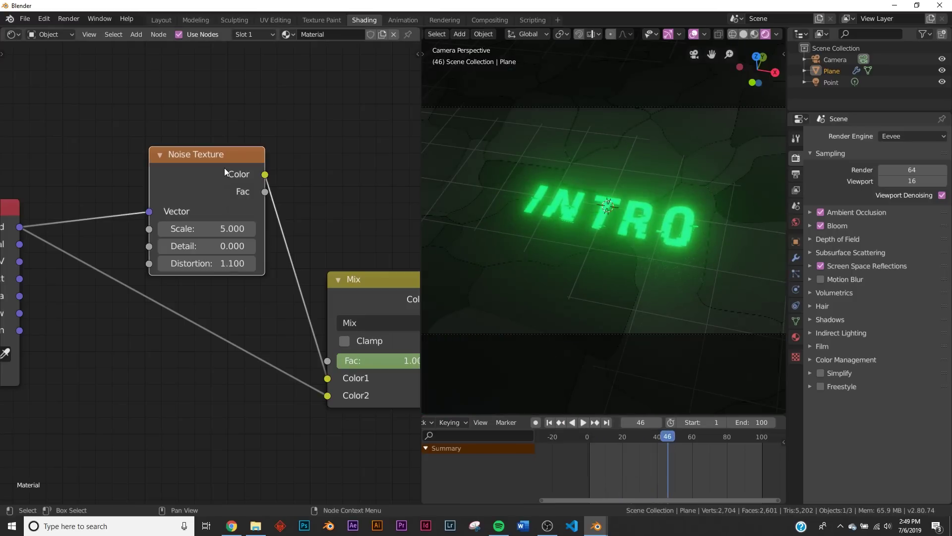
In the Layout workspace, set the scene's output file format to FFmpeg video.
{"action": "left_click", "coordinate": [162, 20]}
{"action": "left_click", "coordinate": [795, 244]}
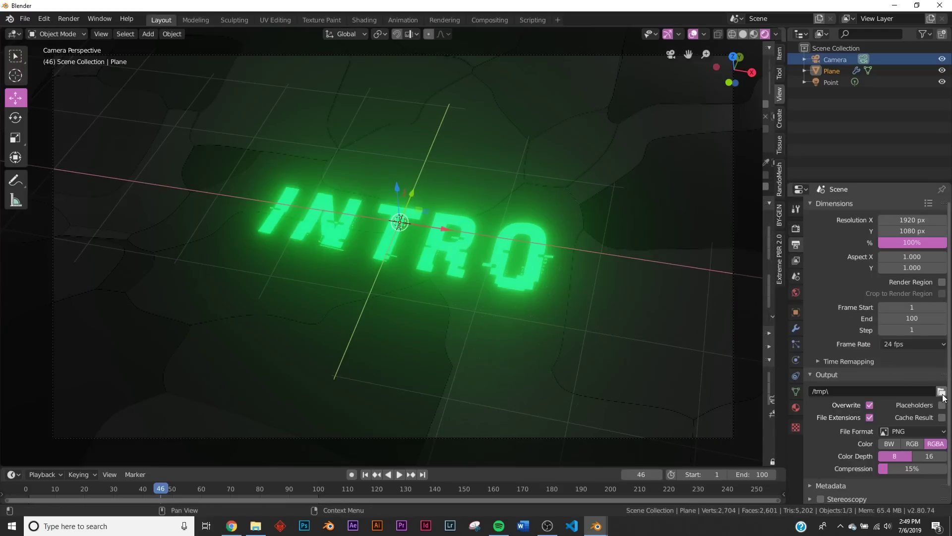
{"action": "scroll", "coordinate": [913, 363], "scroll_direction": "down", "scroll_amount": 1}
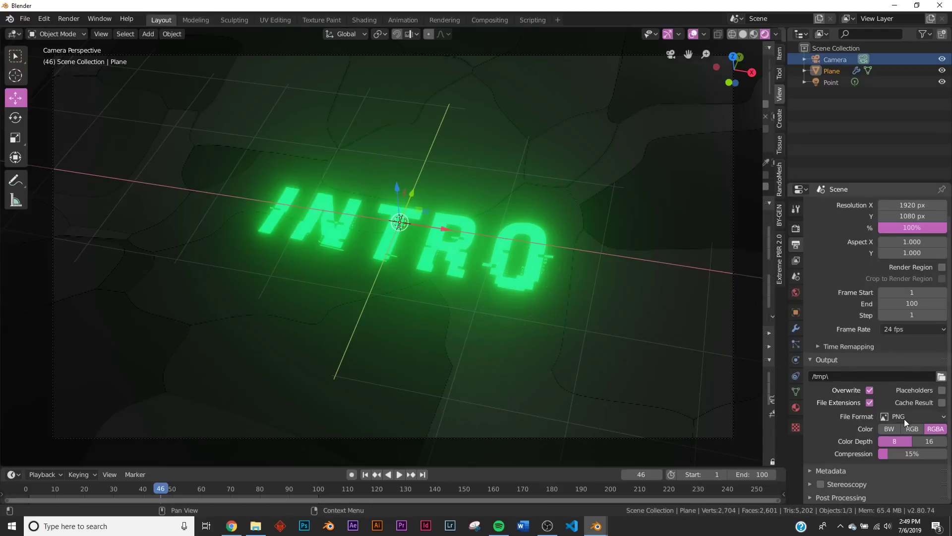
{"action": "left_click", "coordinate": [903, 420]}
{"action": "left_click", "coordinate": [908, 354]}
{"action": "scroll", "coordinate": [908, 361], "scroll_direction": "up", "scroll_amount": 1}
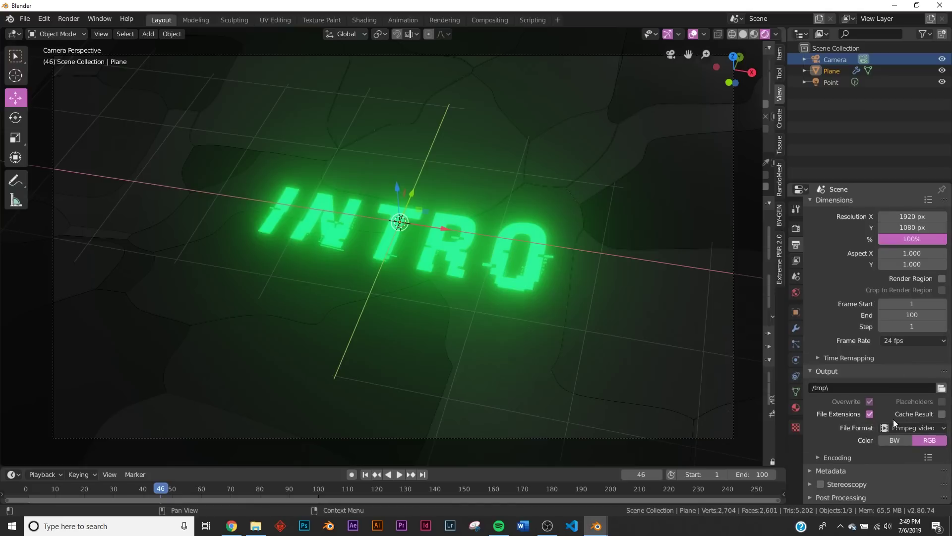
Set the encoding container to MPEG-4 and the video output quality to High quality.
{"action": "left_click", "coordinate": [835, 459]}
{"action": "scroll", "coordinate": [843, 441], "scroll_direction": "down", "scroll_amount": 5}
{"action": "left_click", "coordinate": [907, 355]}
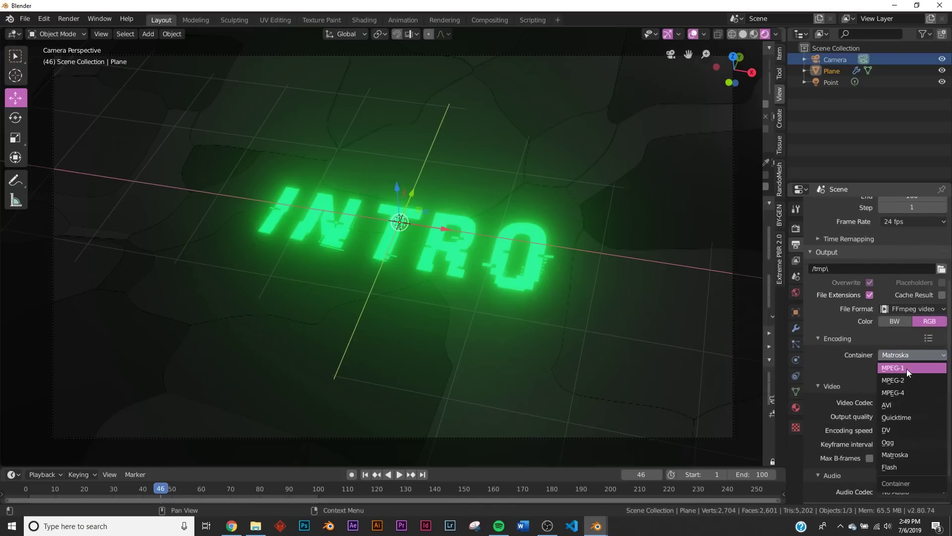
{"action": "left_click", "coordinate": [902, 395]}
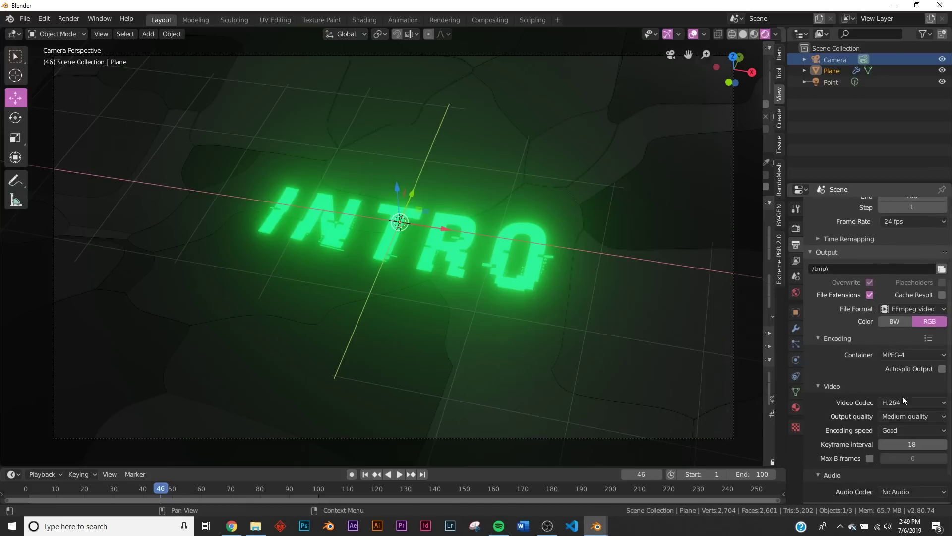
{"action": "left_click", "coordinate": [910, 421]}
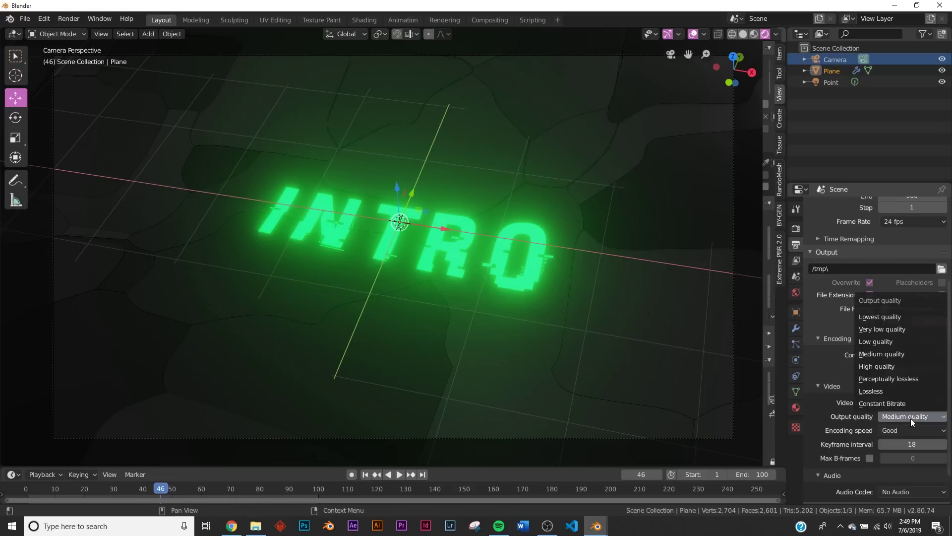
{"action": "left_click", "coordinate": [888, 369]}
Open the render commands for outputting the scene.
{"action": "left_click", "coordinate": [68, 19]}
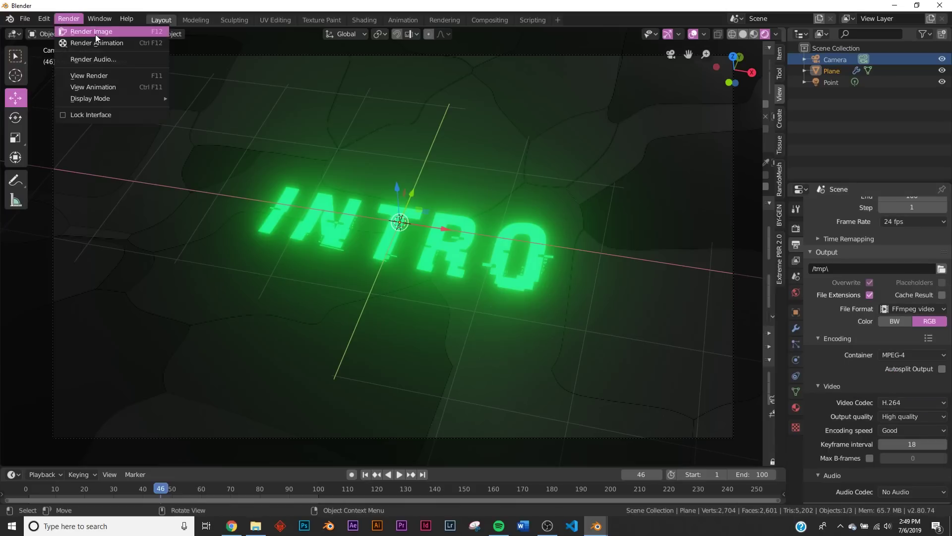